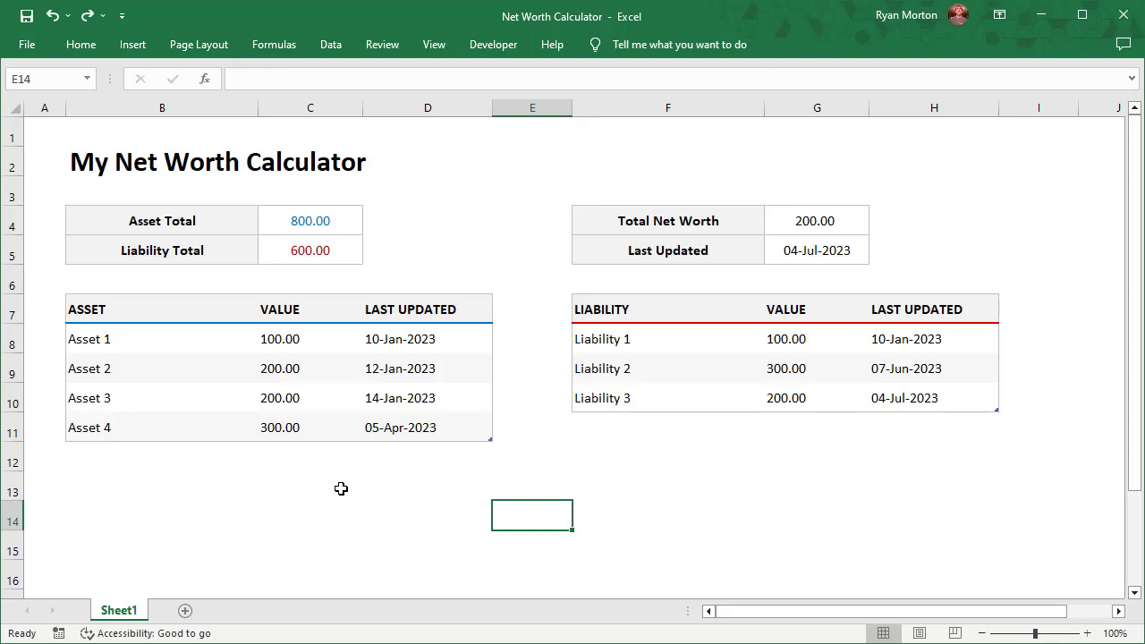
Add a New Asset row below Asset 4 with value 450 and date 07-Jul-2023.
left_click(122, 454)
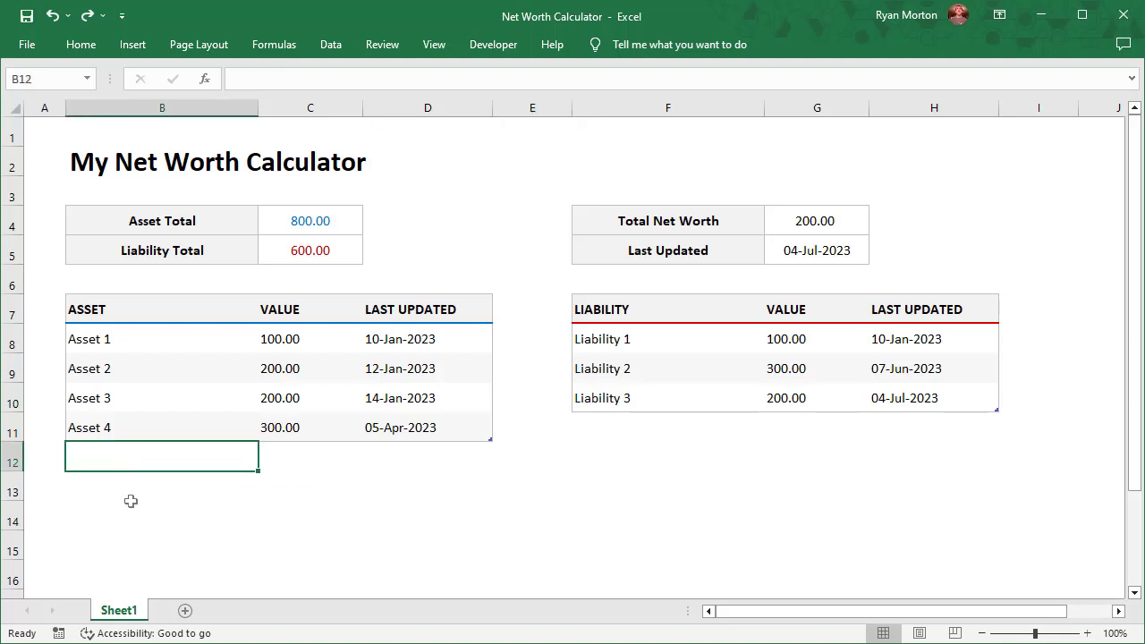
type("New Asset")
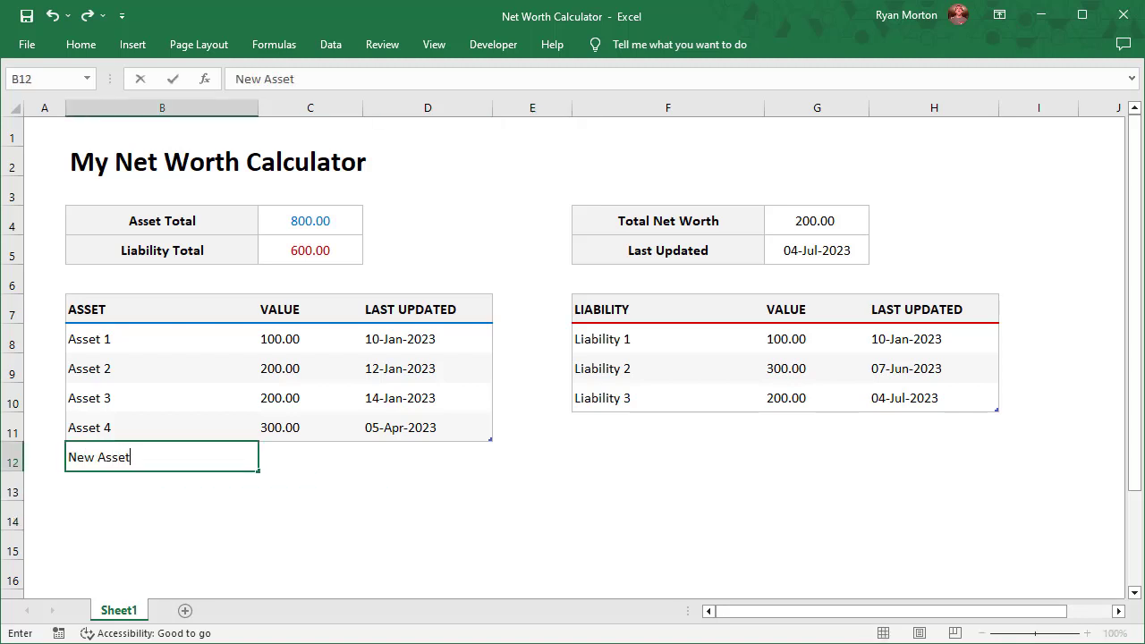
key("Tab")
type("450")
key("Tab")
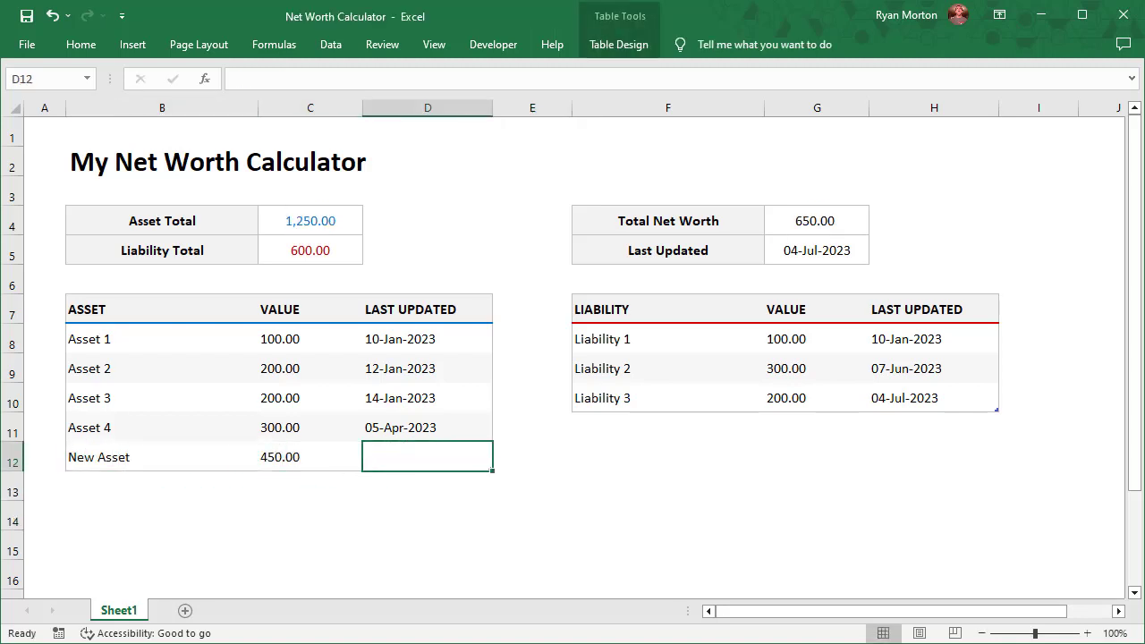
type("7/7")
key("Return")
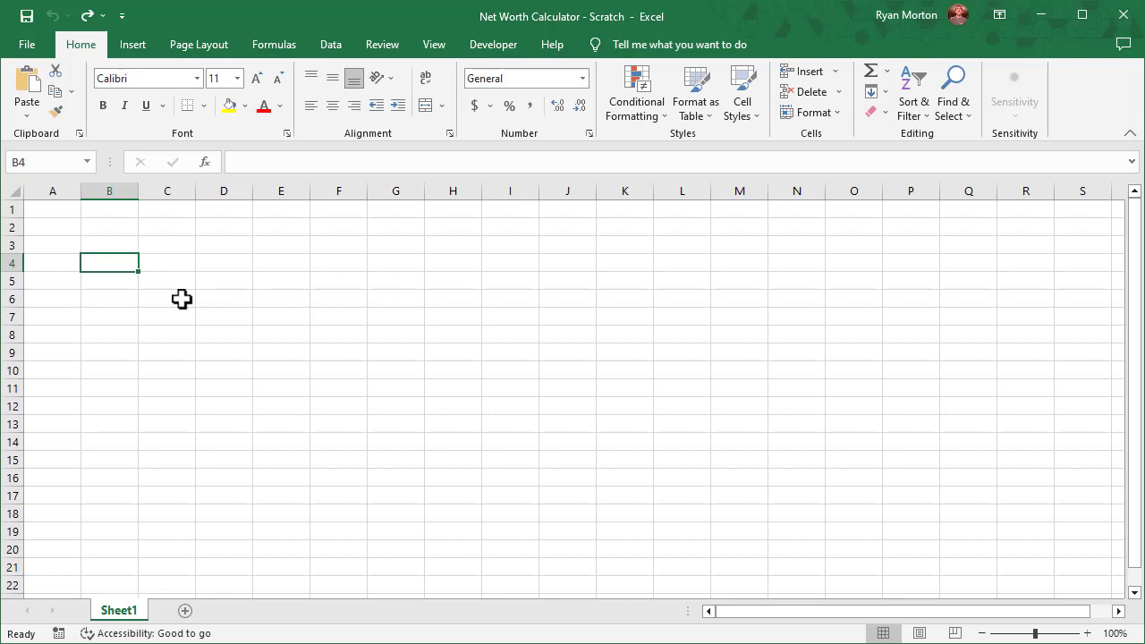
Set every row on the sheet to height 25 and every column to width 12.
left_click(13, 188)
right_click(4, 206)
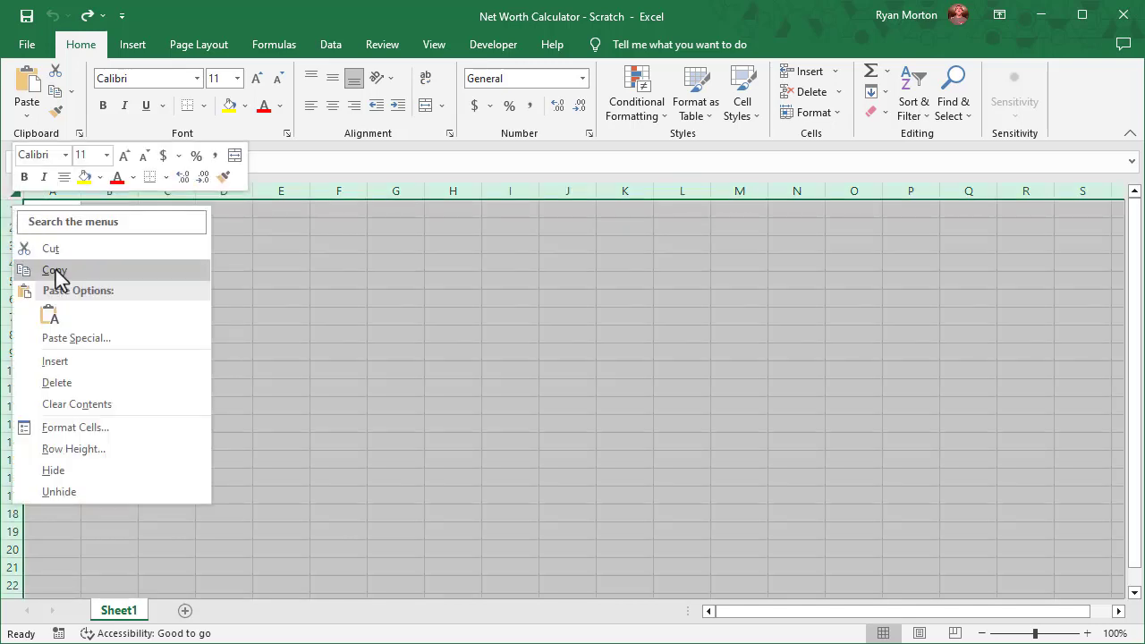
left_click(107, 446)
key("Return")
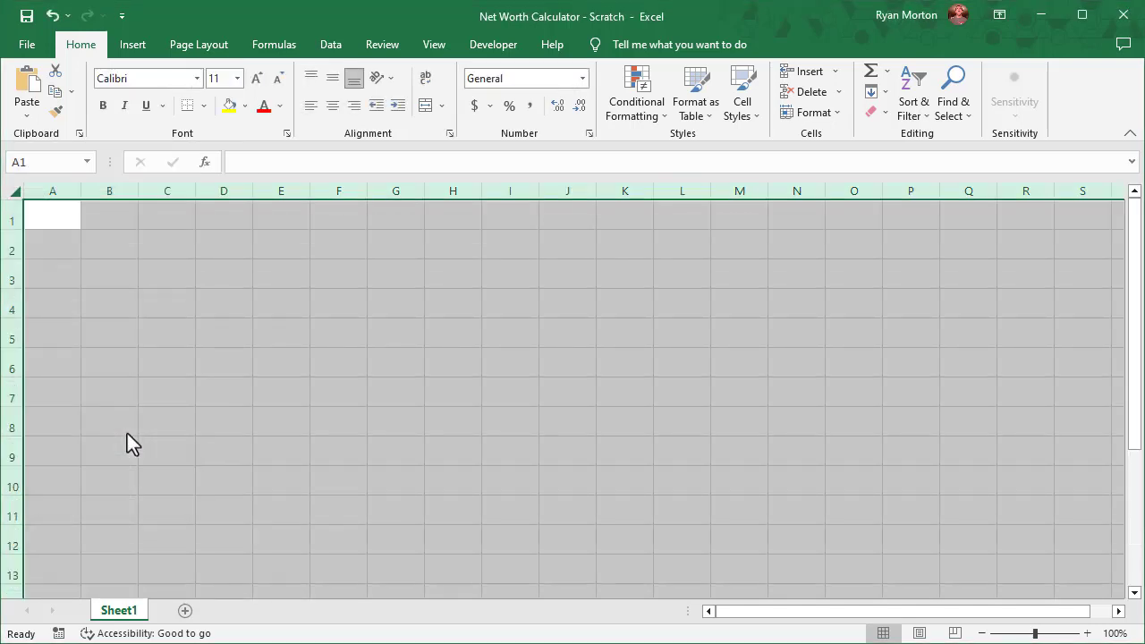
right_click(66, 192)
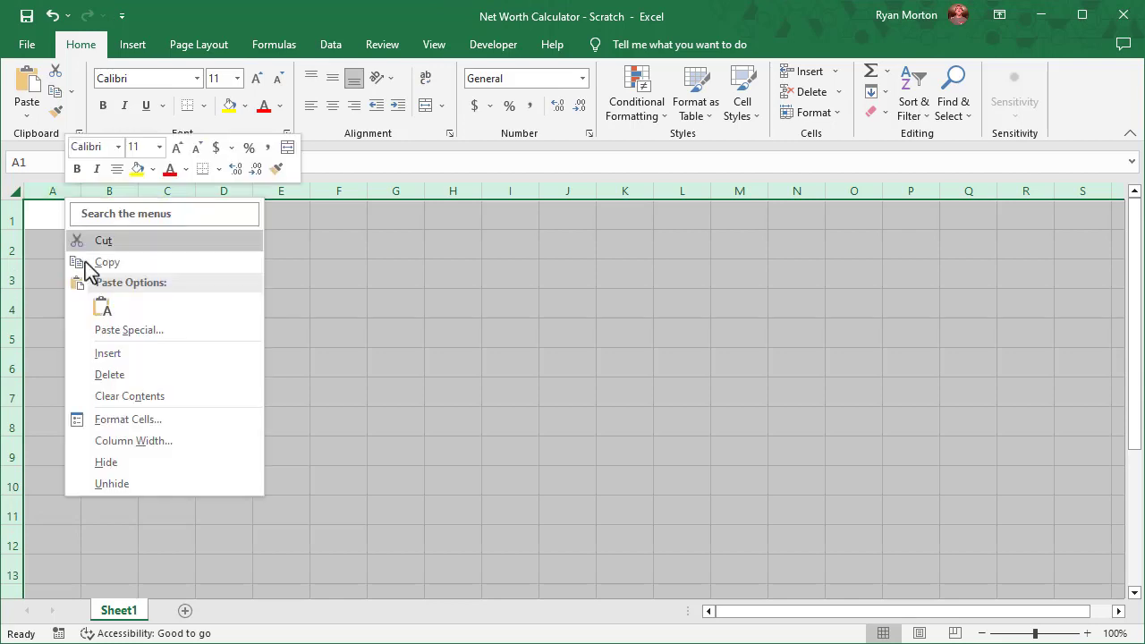
left_click(179, 432)
type("12")
key("Return")
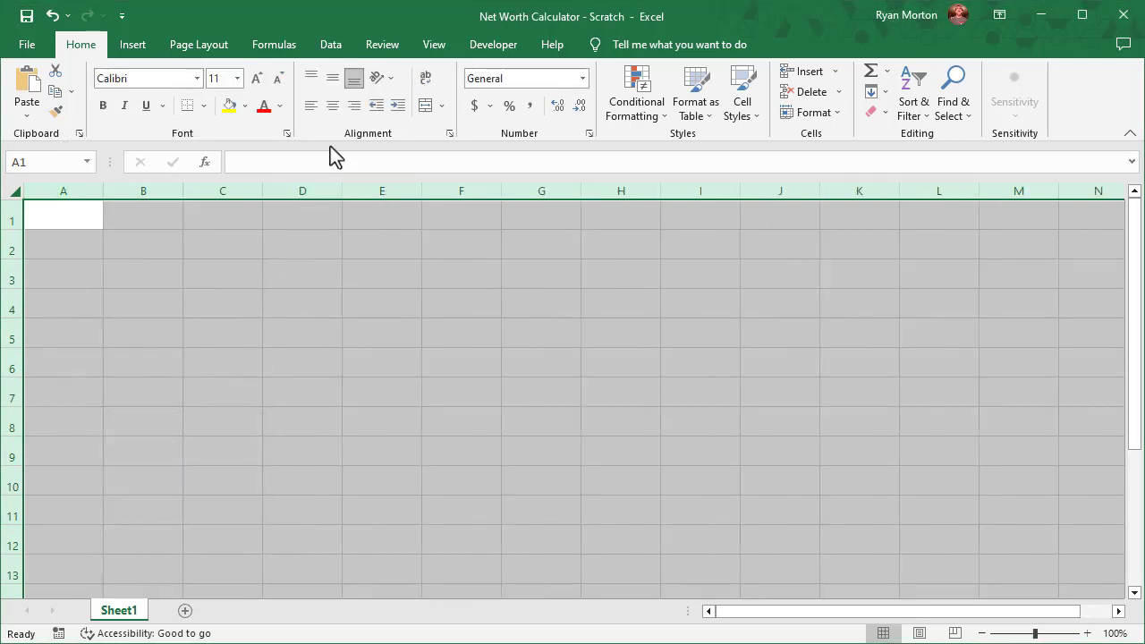
Make all sheet text middle-aligned, left-aligned and 12-point.
left_click(331, 78)
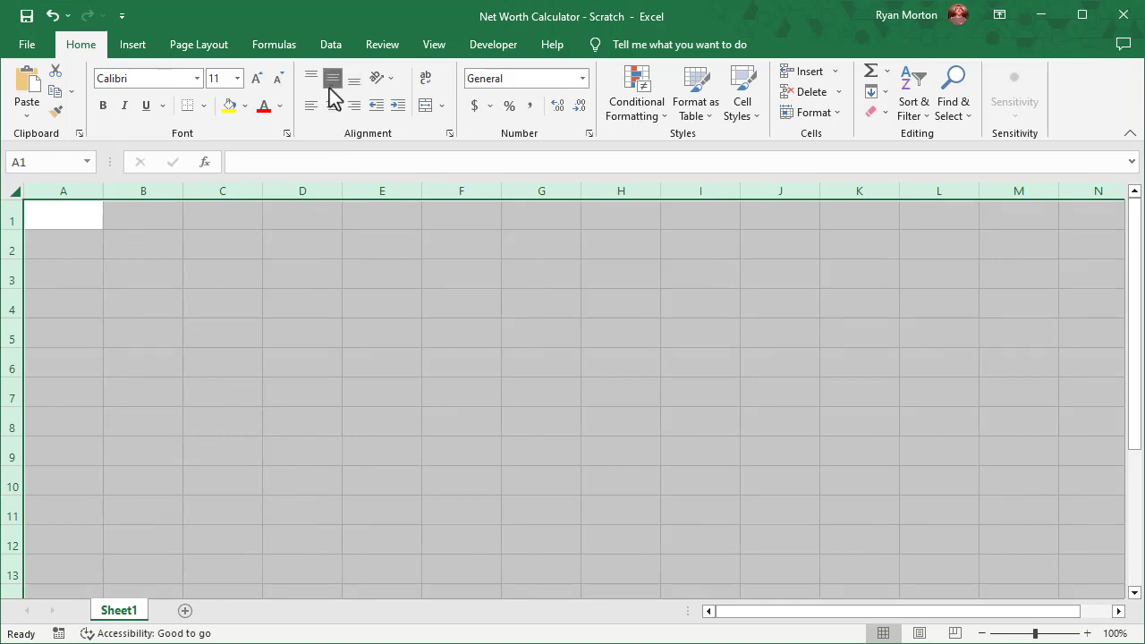
left_click(313, 105)
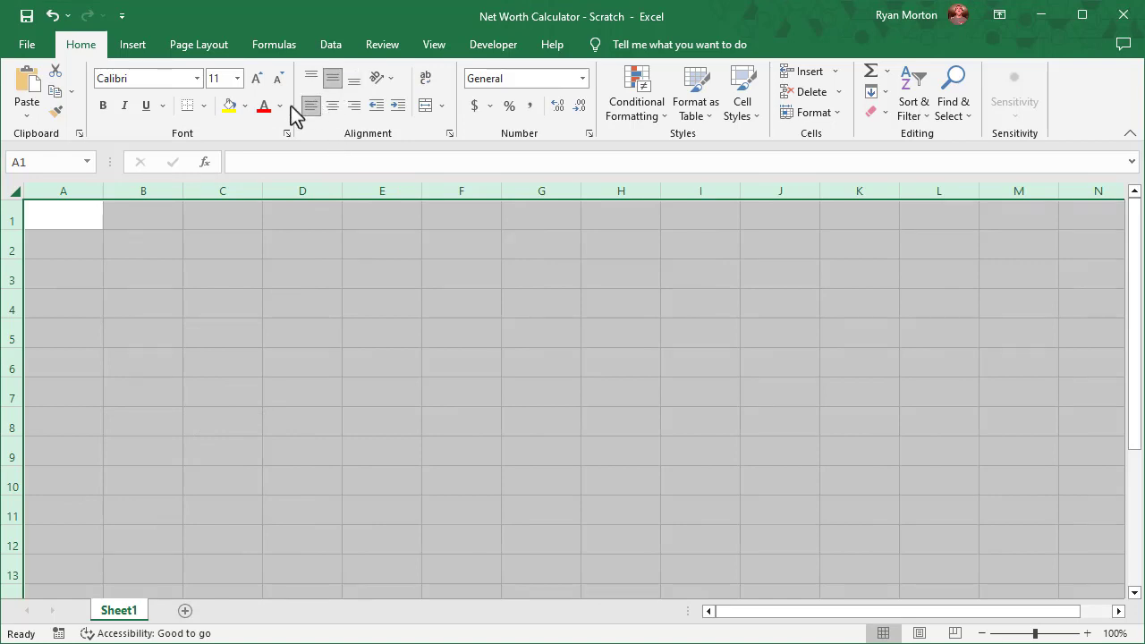
left_click(237, 79)
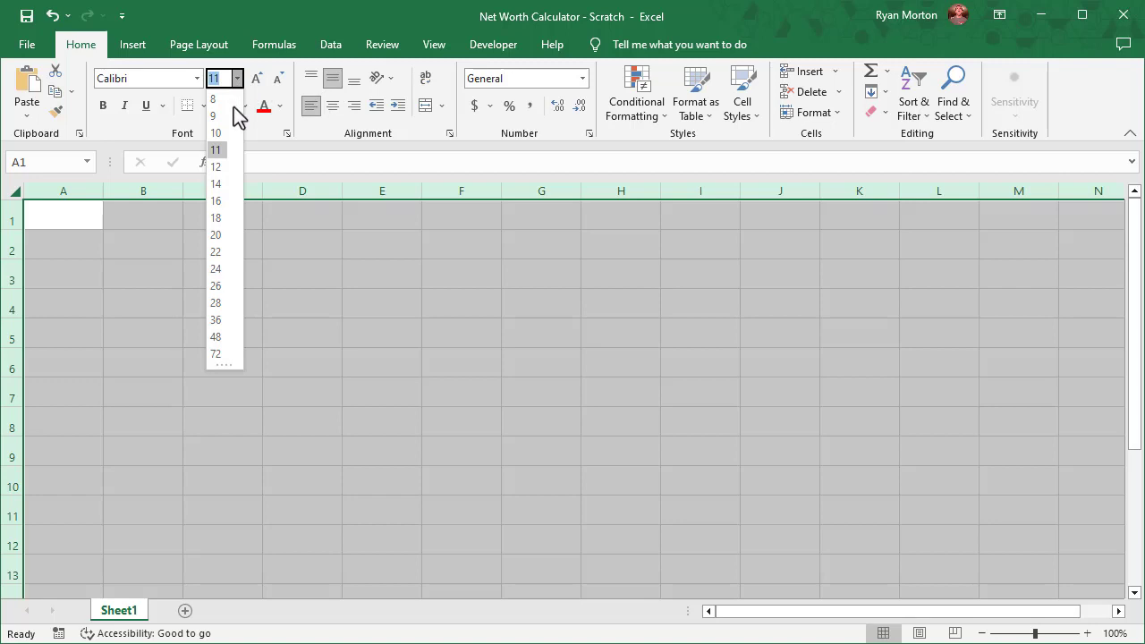
left_click(221, 162)
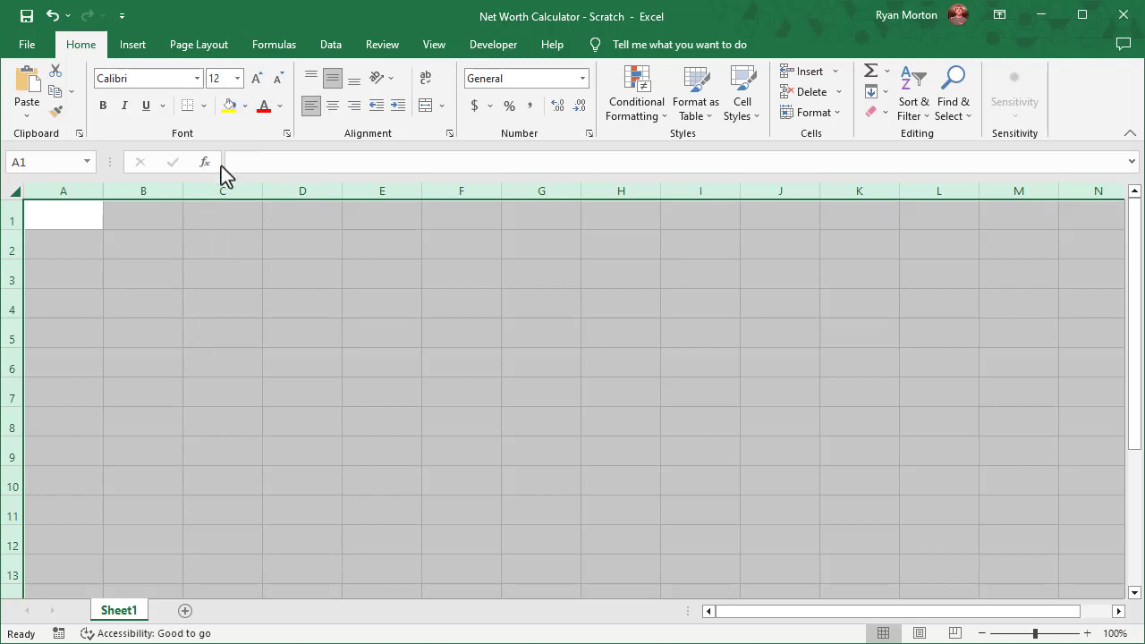
Narrow column A to width 6 and widen columns B and F to 30.
left_click(90, 212)
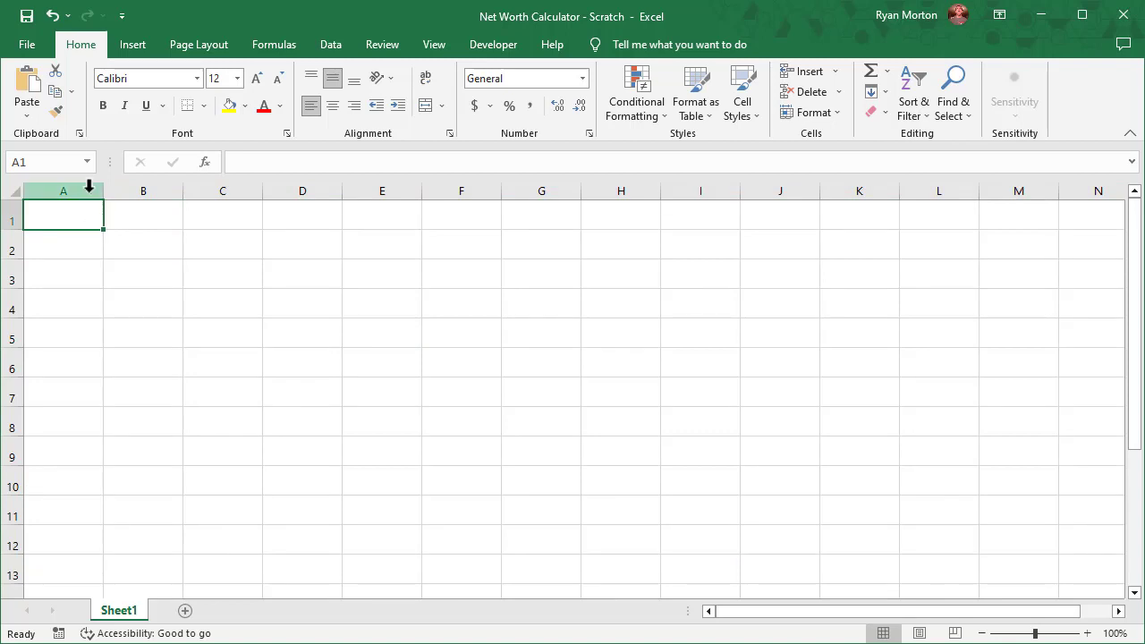
right_click(90, 190)
left_click(190, 434)
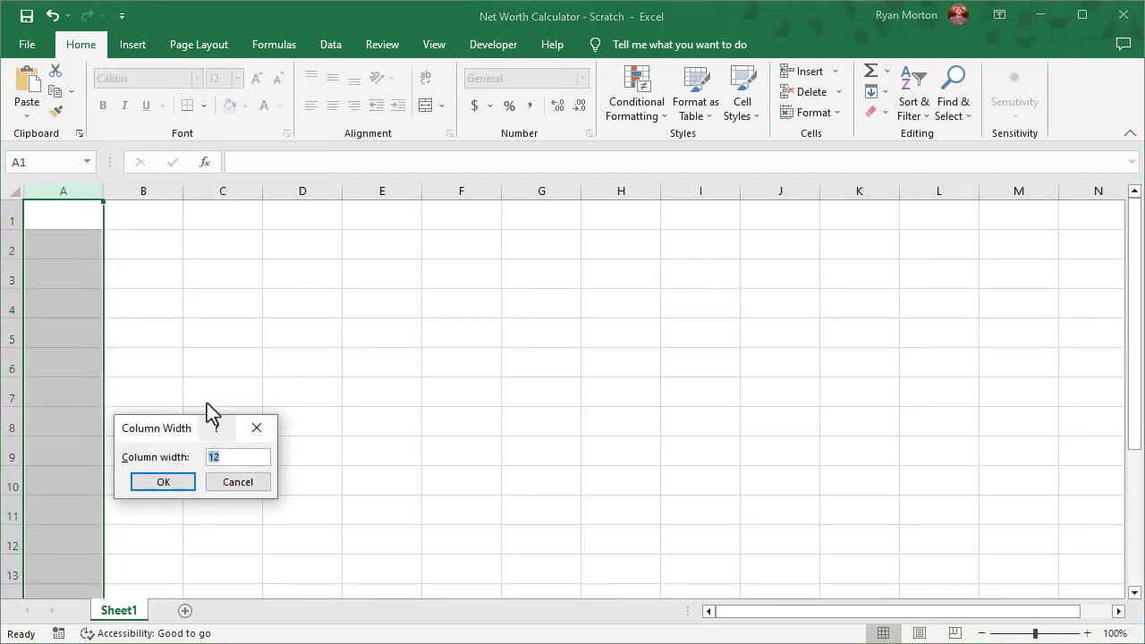
type("6")
key("Return")
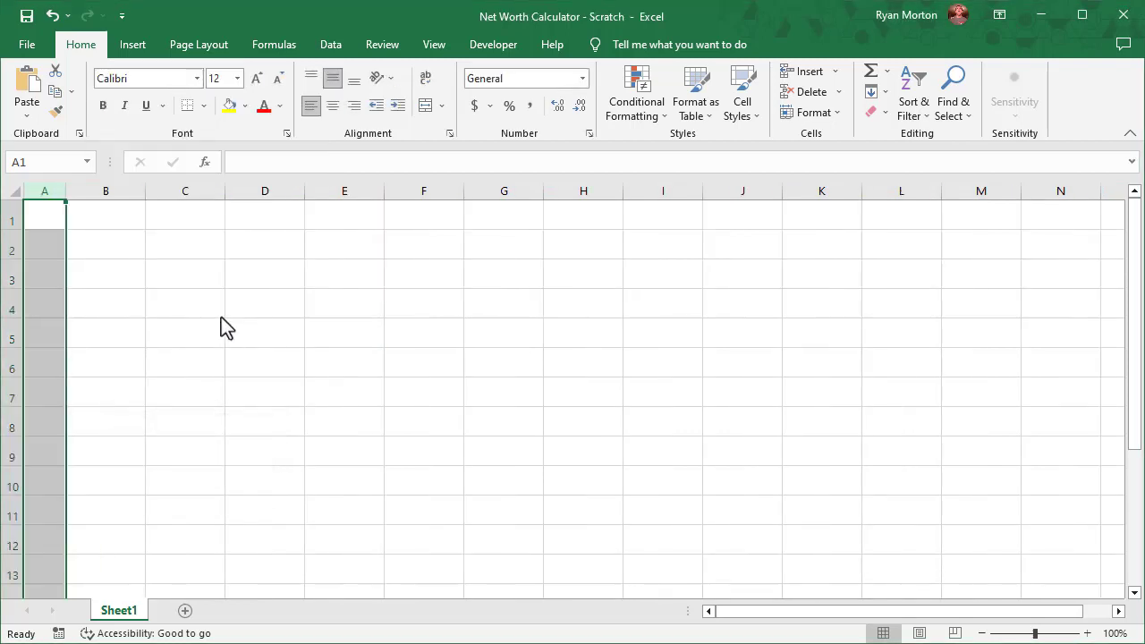
left_click(130, 188)
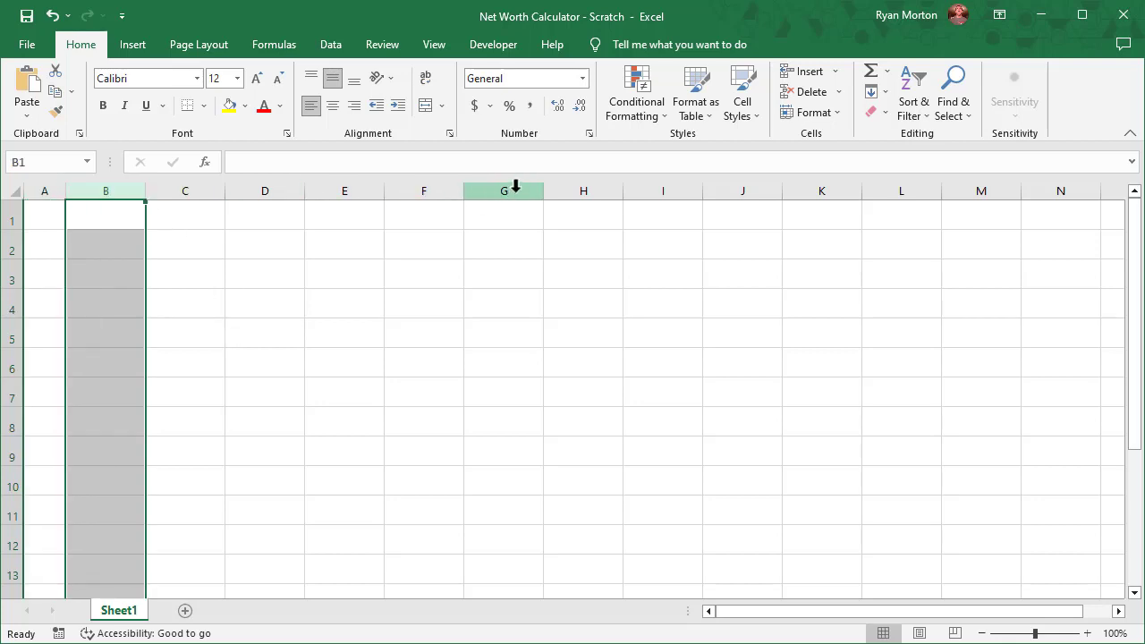
left_click(452, 188, "ctrl")
right_click(452, 187)
left_click(530, 427)
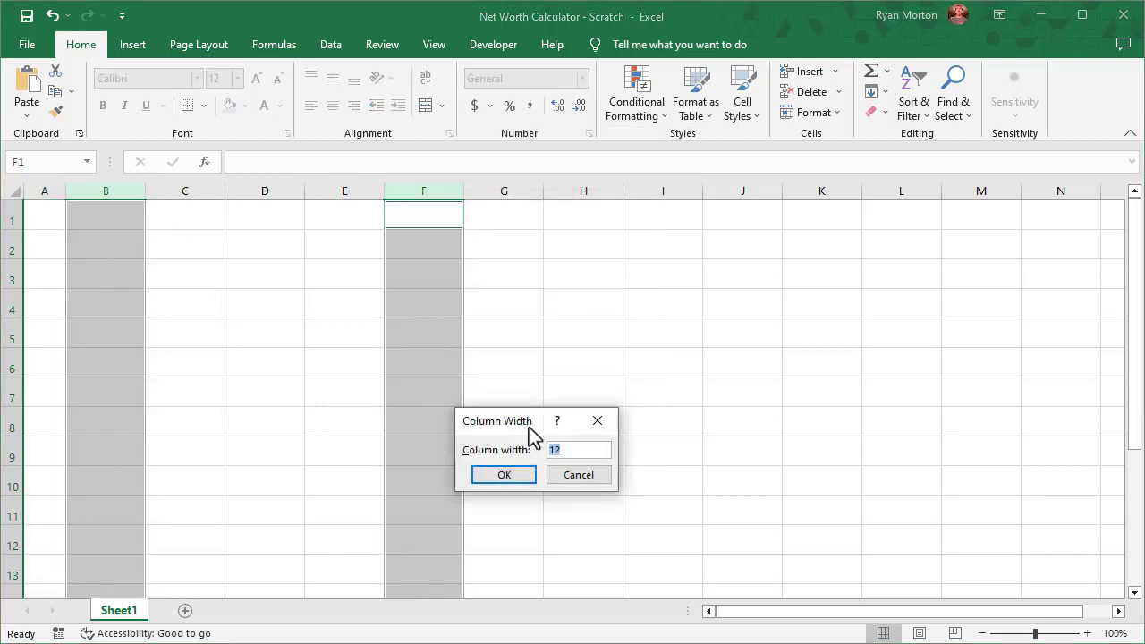
type("30")
key("Return")
Set columns C and G to width 16 and columns D and H to 20.
left_click(329, 189)
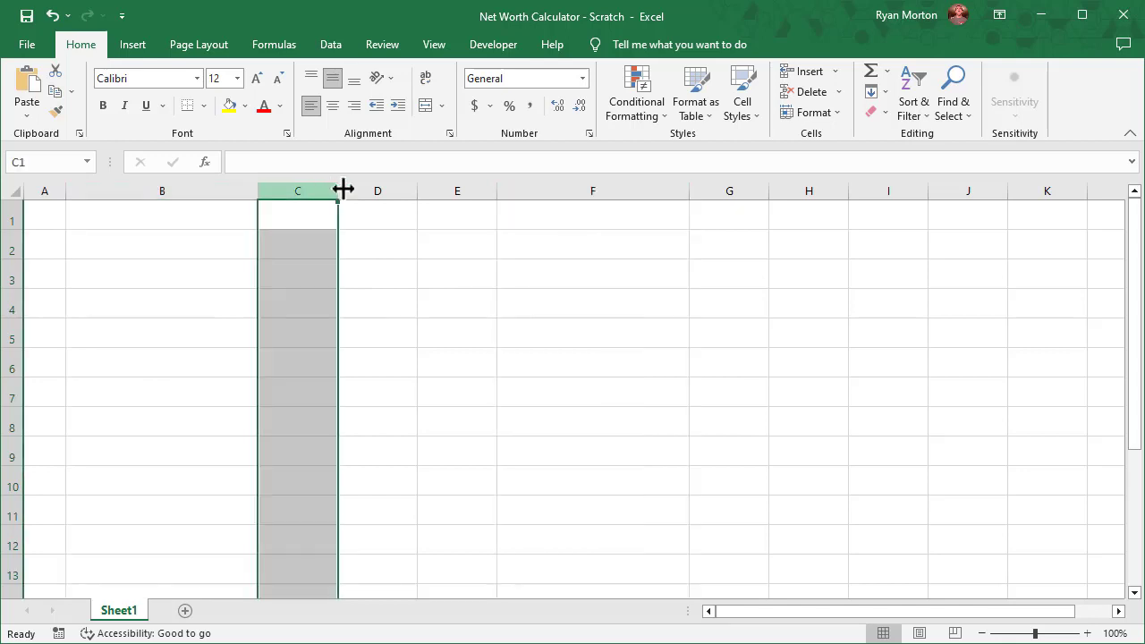
left_click(729, 190, "ctrl")
right_click(738, 190)
left_click(850, 434)
type("16")
key("Return")
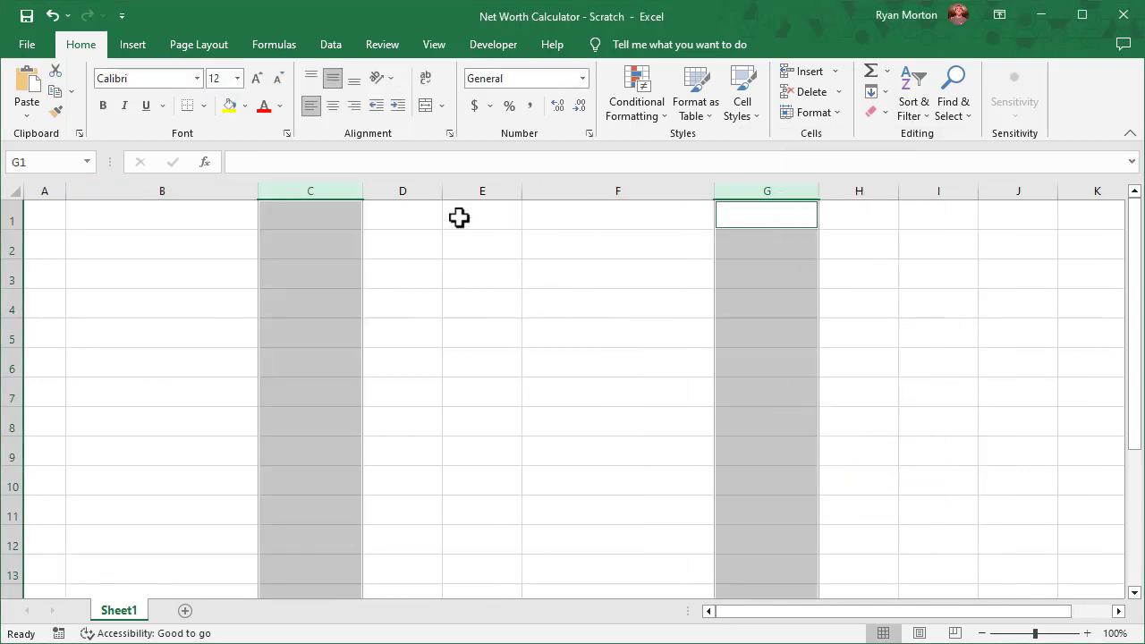
left_click(407, 190)
left_click(873, 190, "ctrl")
right_click(878, 190)
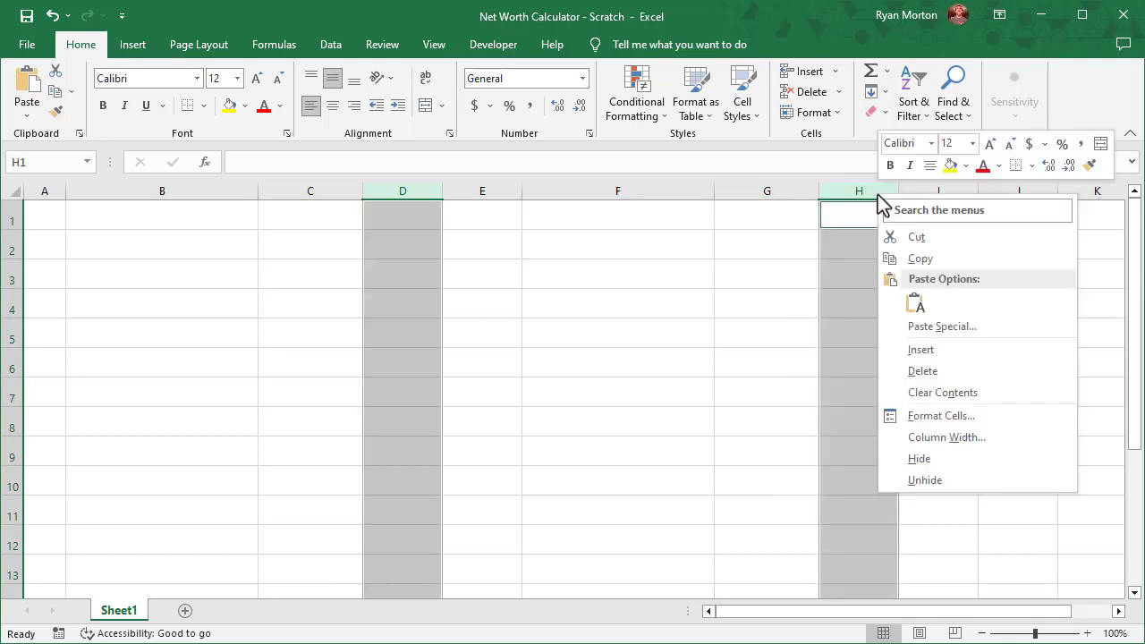
left_click(996, 438)
type("20")
key("Return")
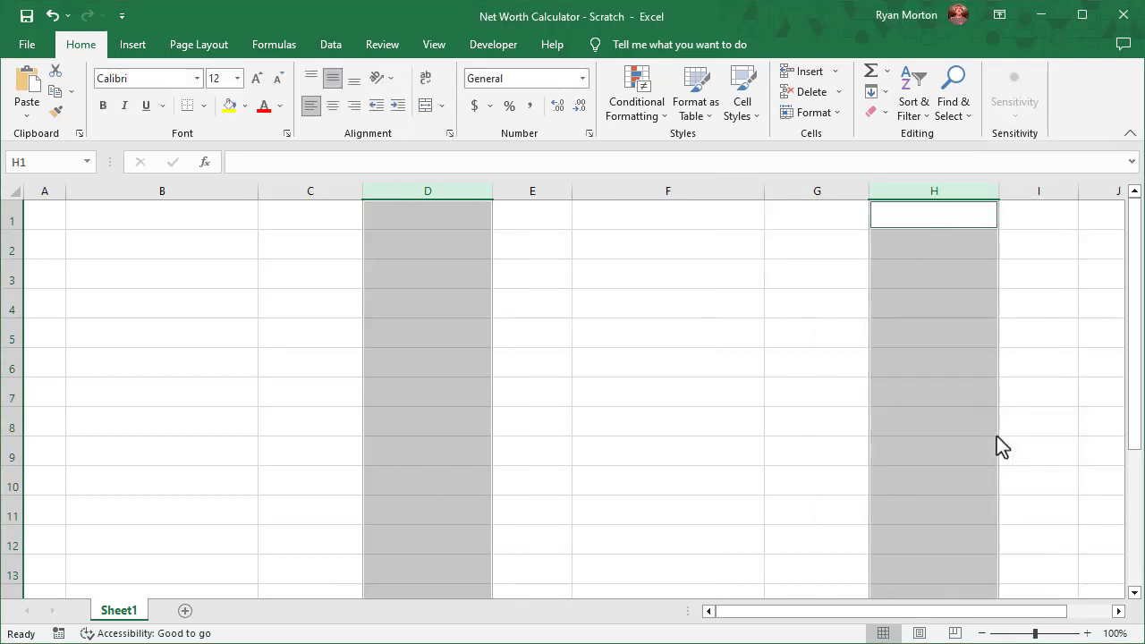
Enter the headers ASSET, VALUE and LAST UPDATED in B7:D7.
left_click(135, 387)
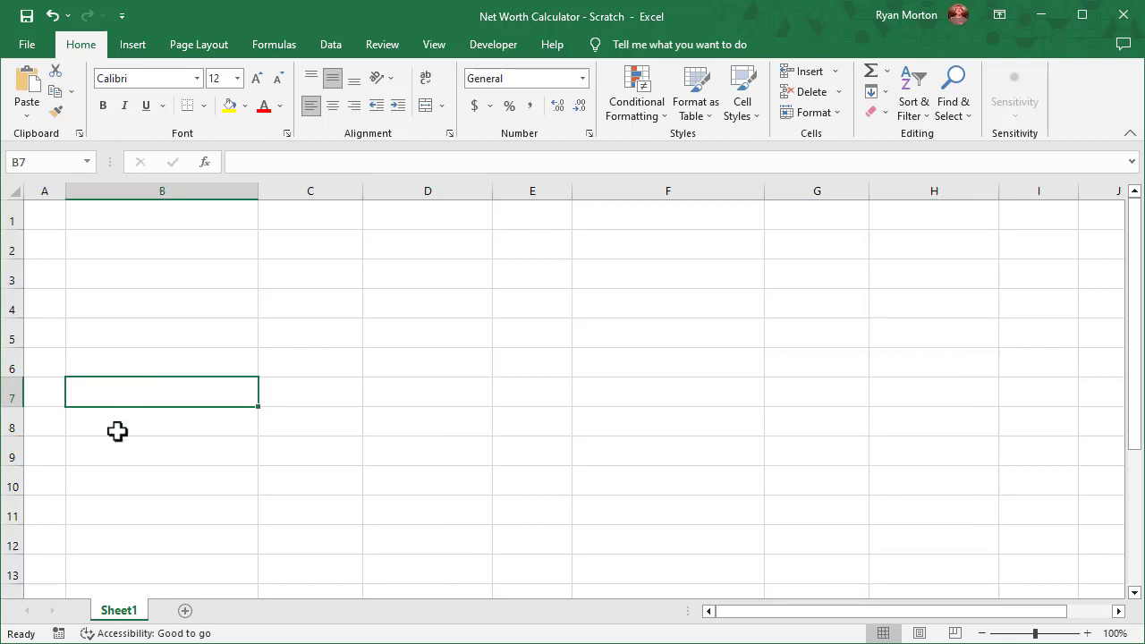
type("ASSET")
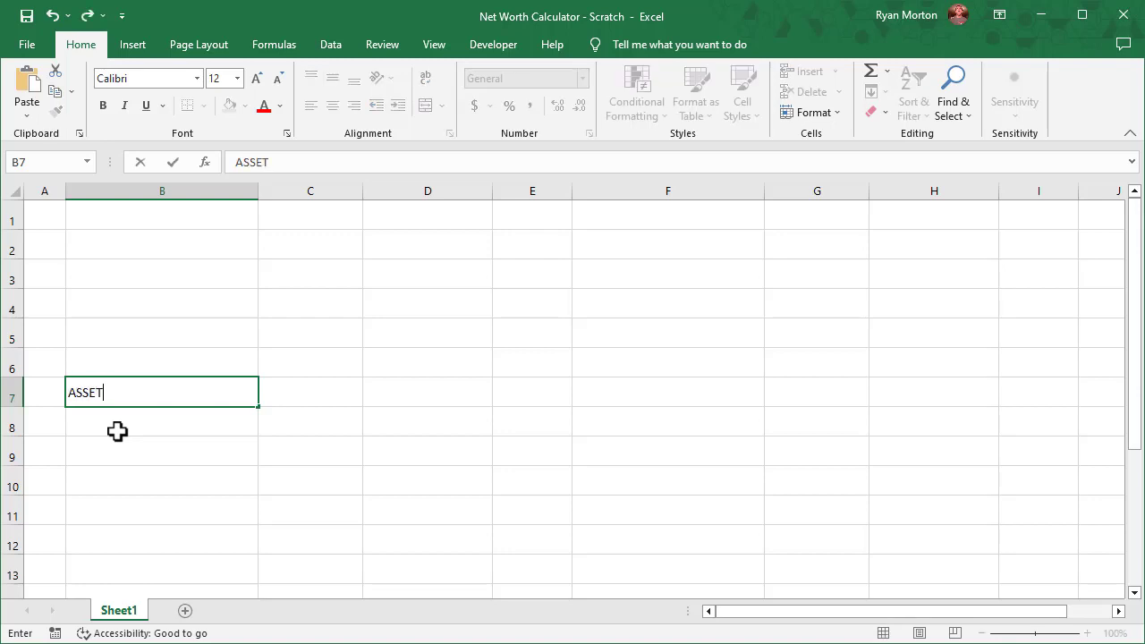
key("Tab")
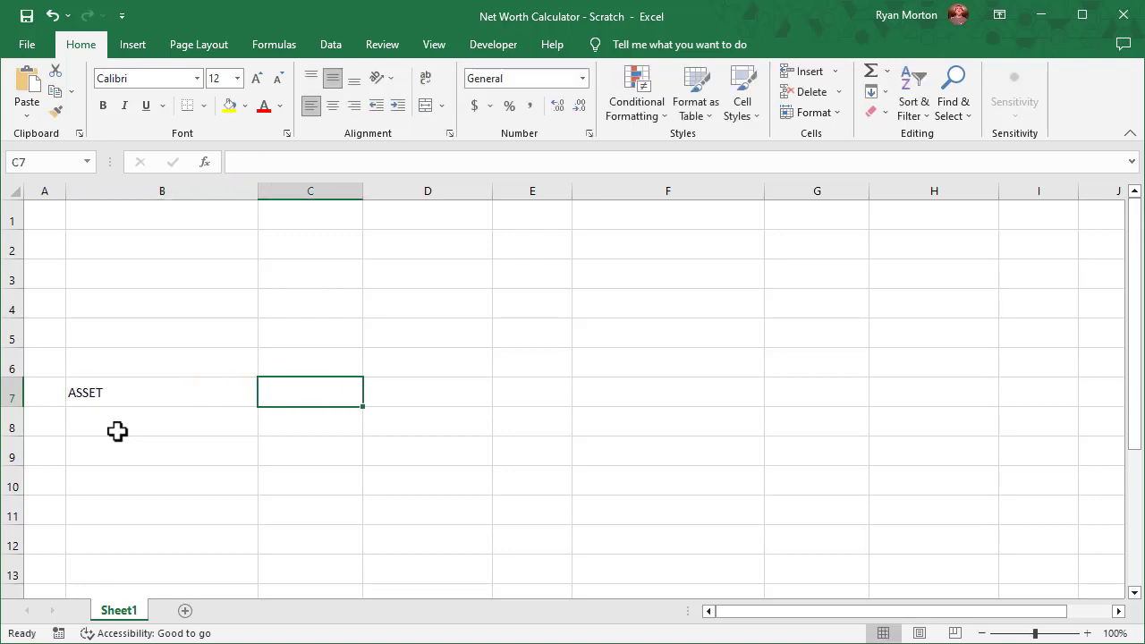
type("VALUE")
key("Tab")
type("LAST")
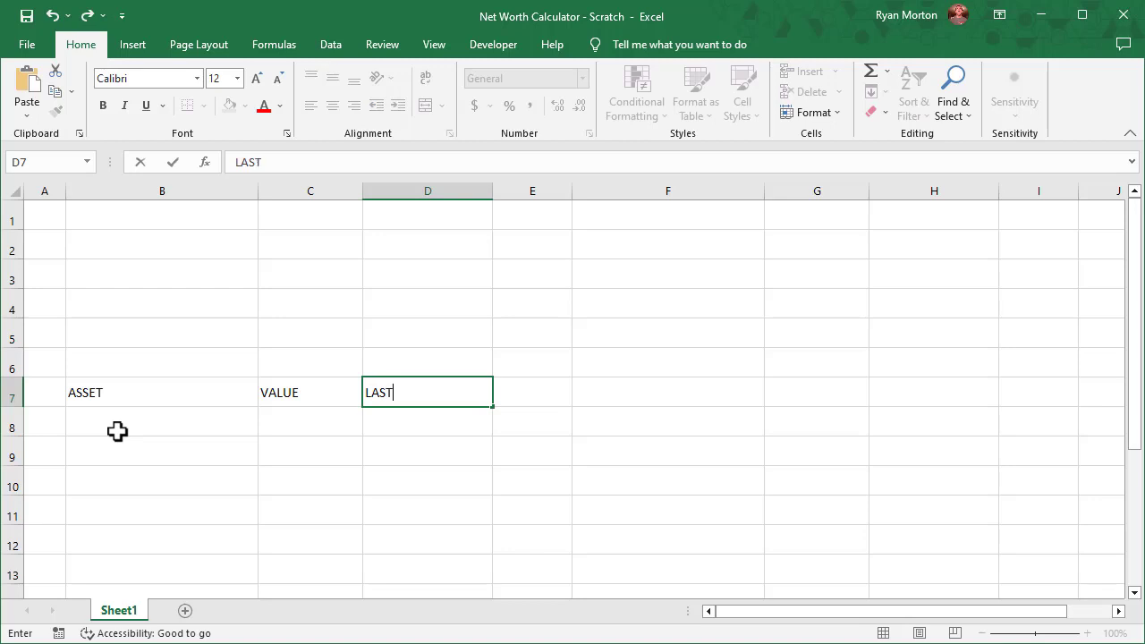
type(" UPDATED")
key("Return")
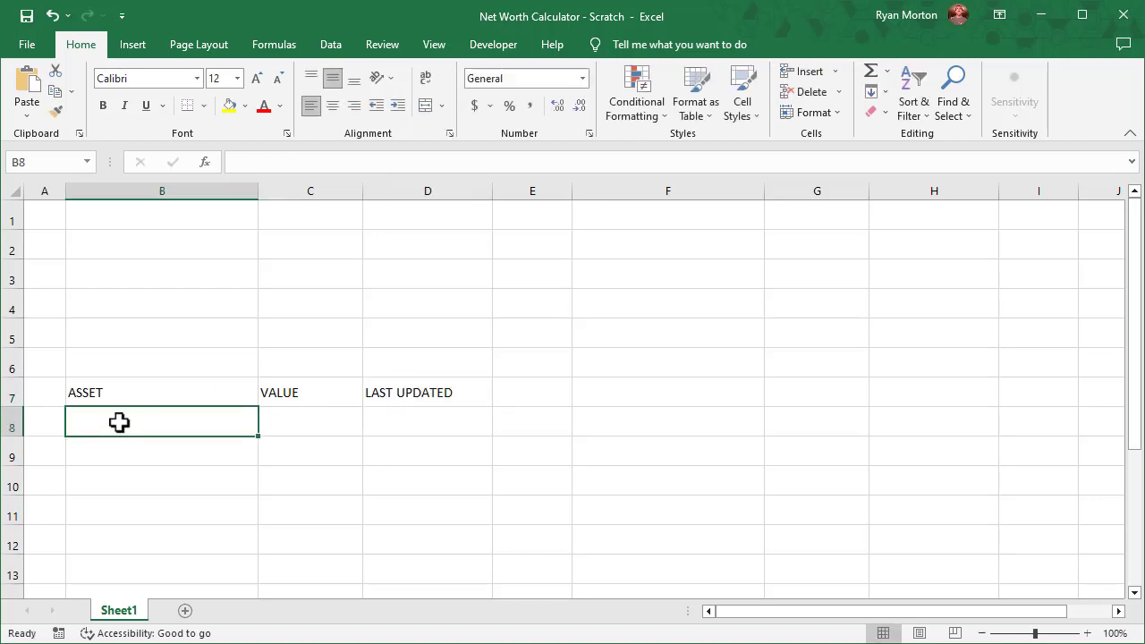
Convert B7:D10 into a table with headers and name it AssetTable.
left_click_drag(202, 402, 462, 487)
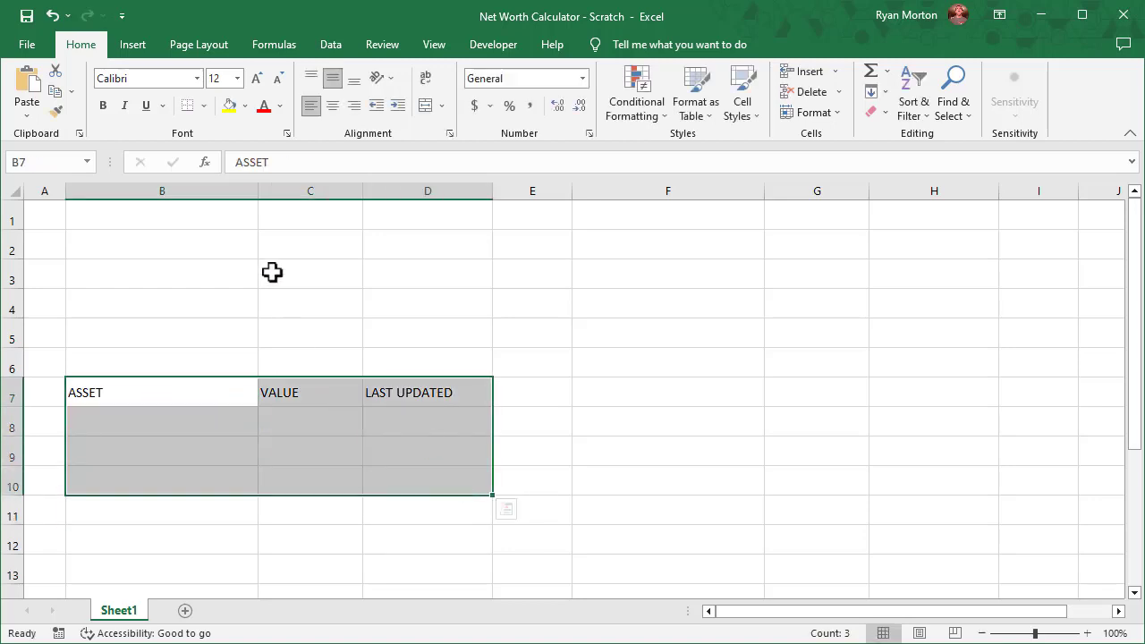
left_click(133, 45)
left_click(157, 106)
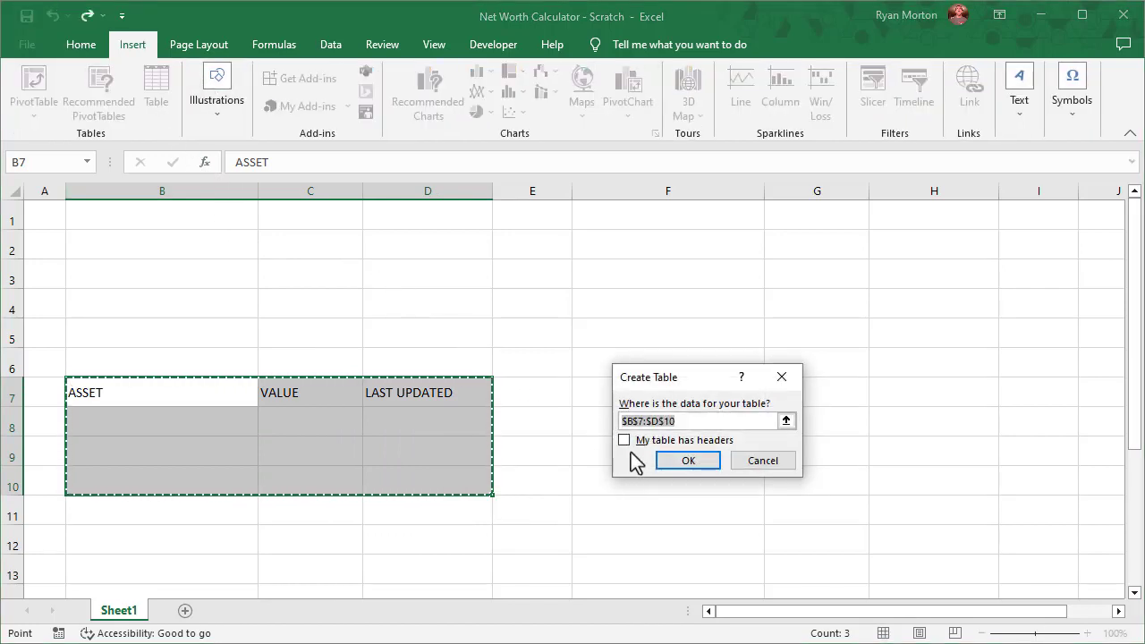
left_click(623, 440)
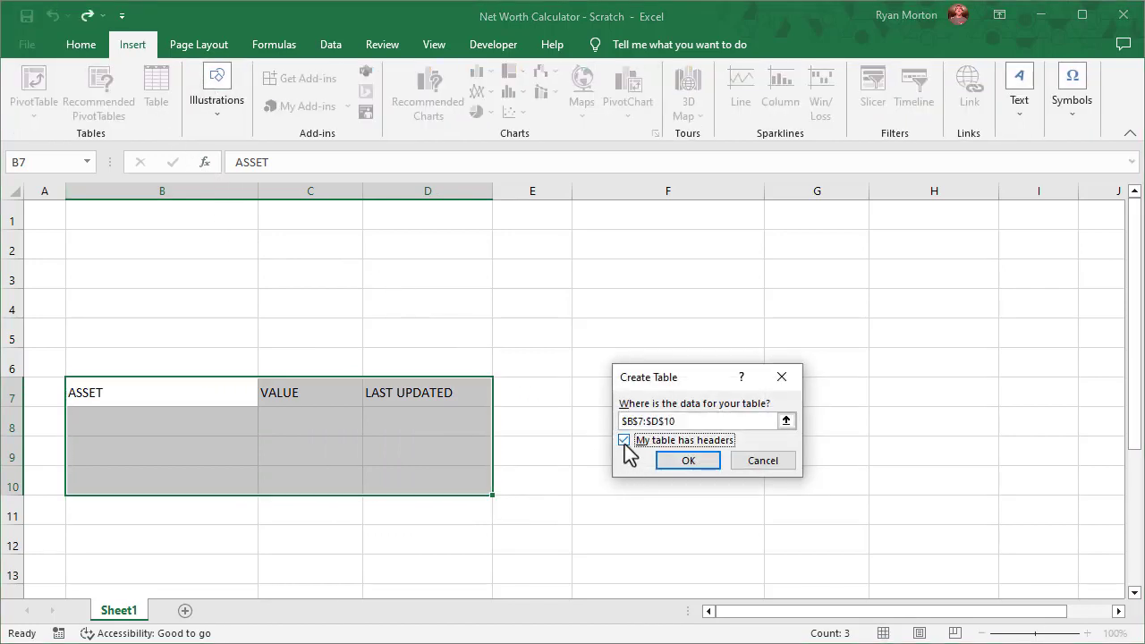
left_click(689, 460)
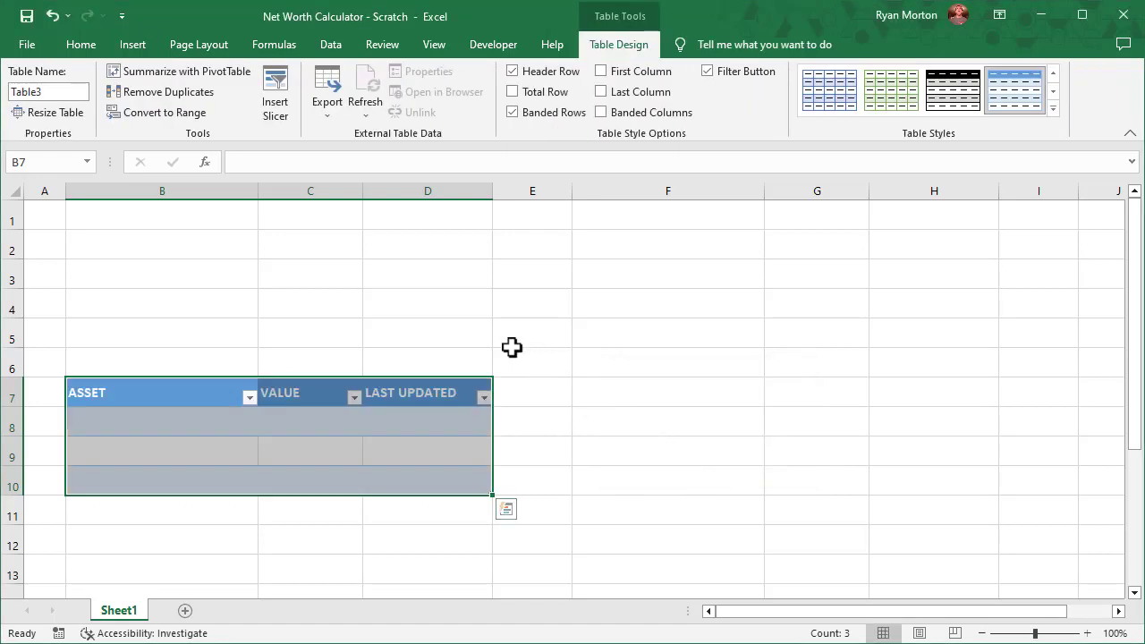
left_click(53, 90)
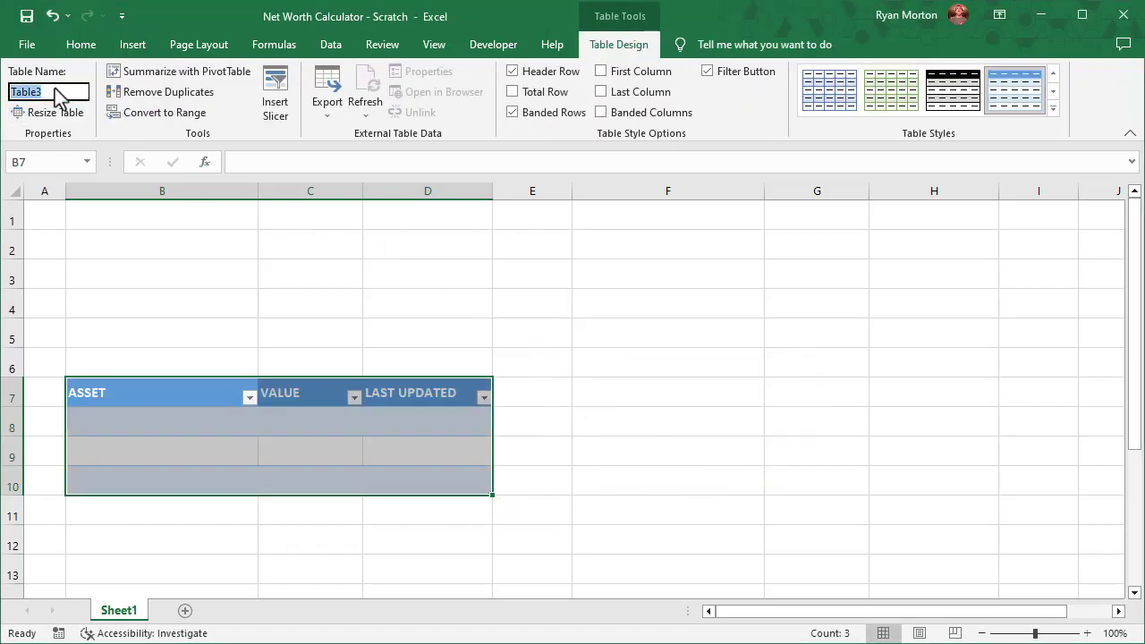
type("Asset")
key("Return")
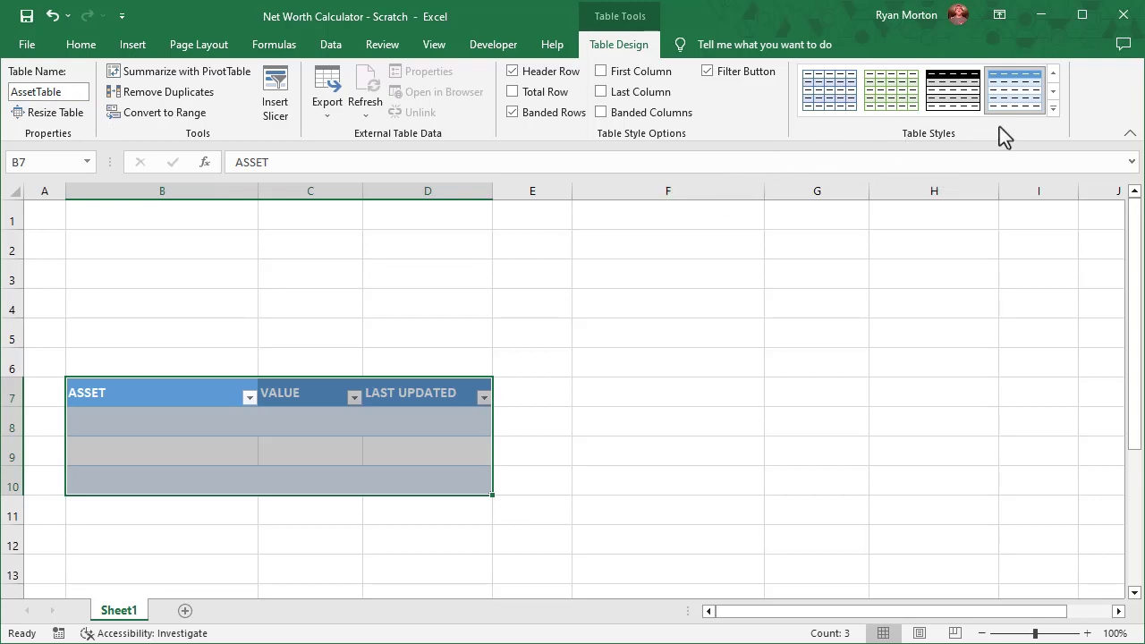
Begin a new custom table style named SL1, with the Whole Table element selected.
left_click(1053, 108)
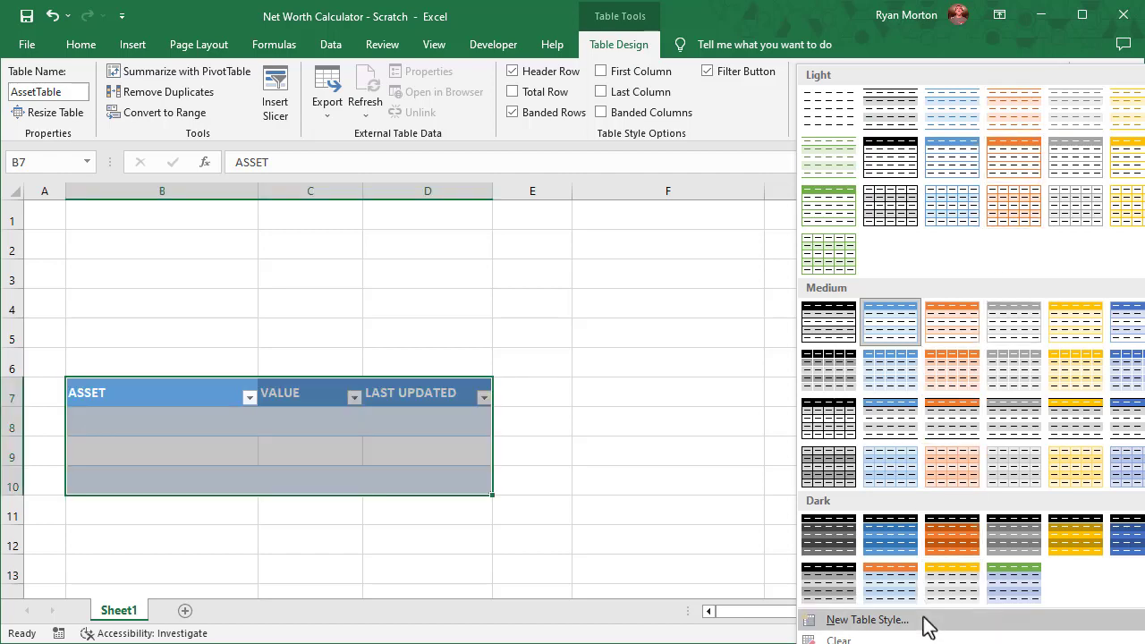
left_click(866, 619)
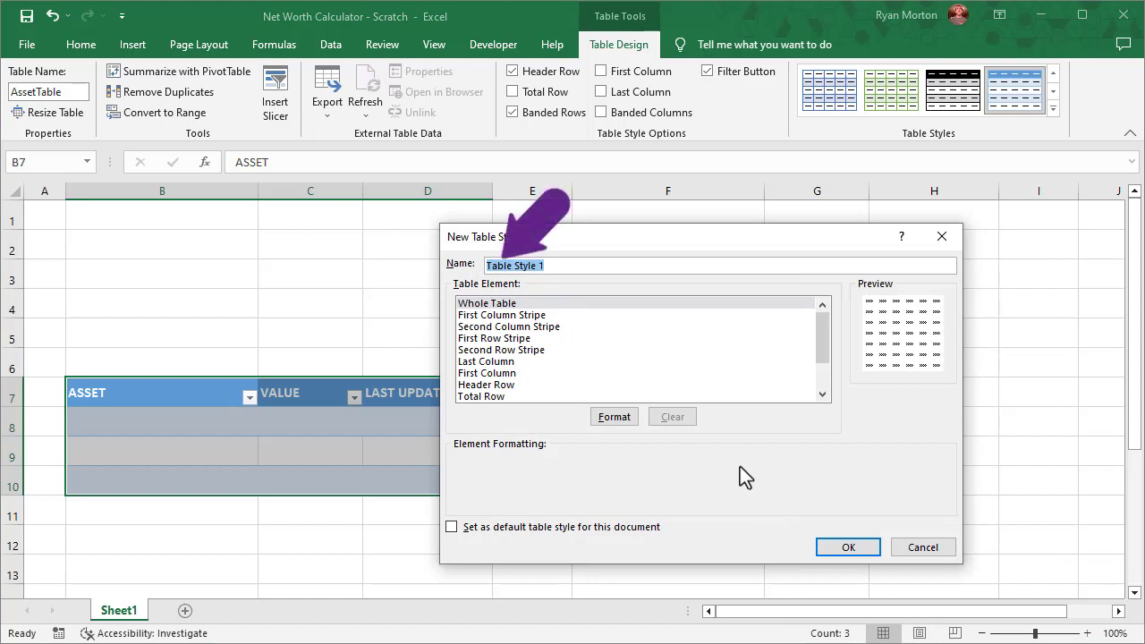
type("SL1")
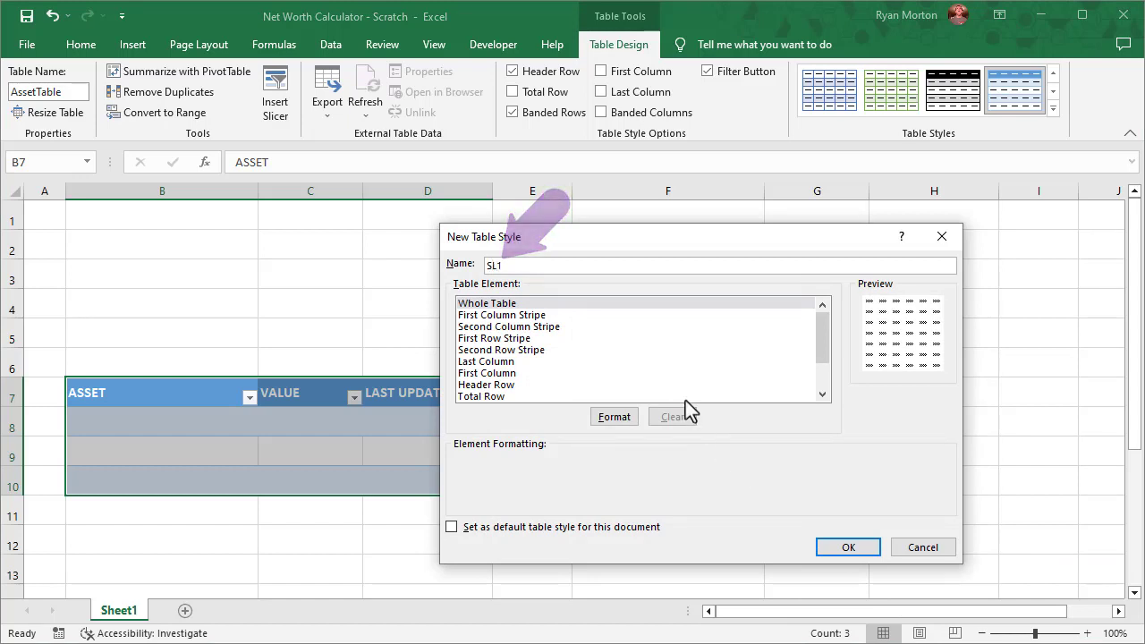
left_click(543, 306)
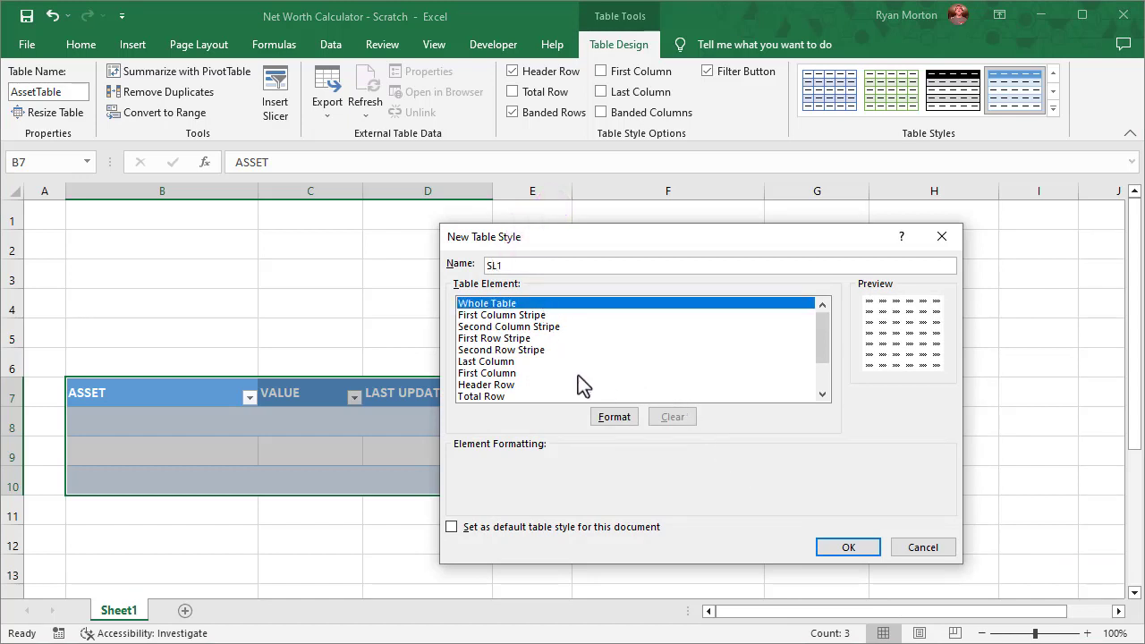
Give the SL1 Whole Table element a grey outline border.
left_click(603, 417)
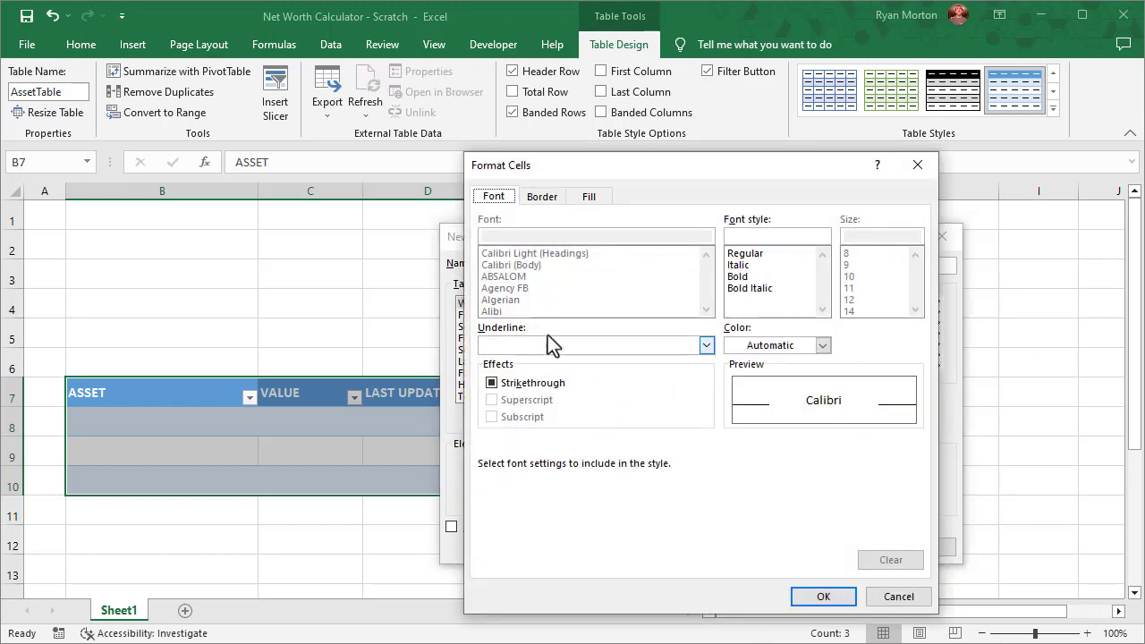
left_click(553, 201)
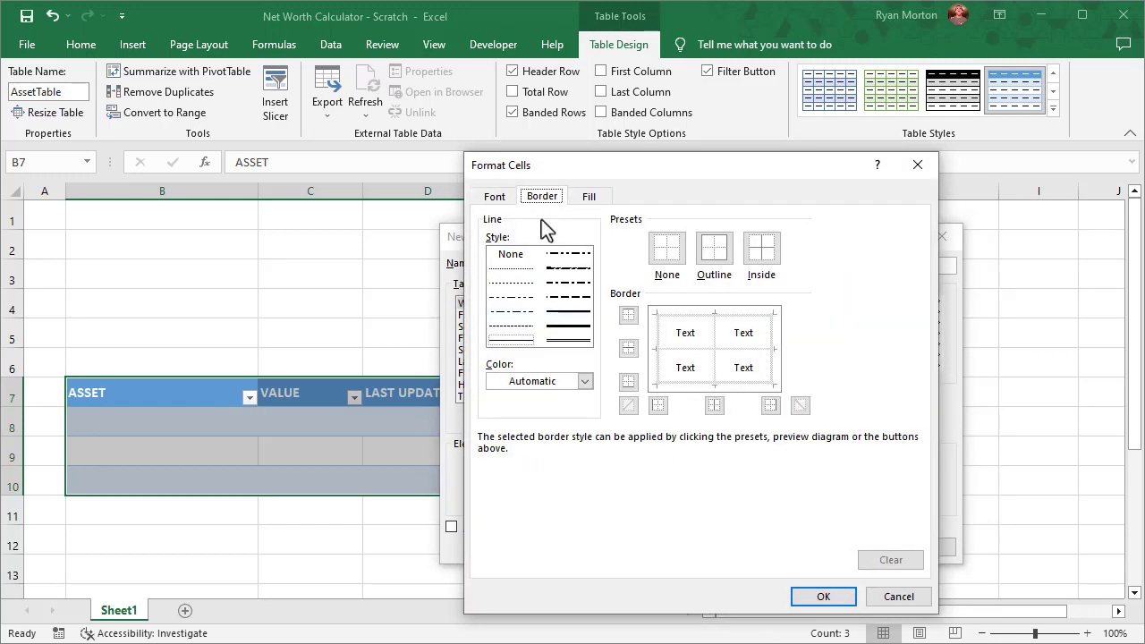
left_click(585, 381)
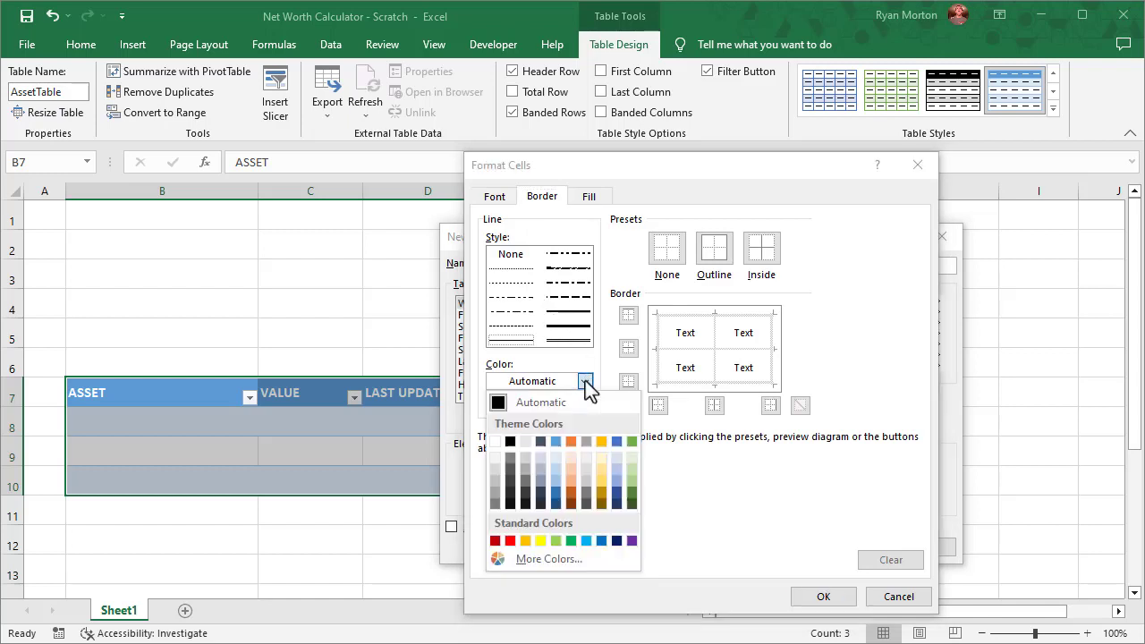
left_click(497, 474)
left_click(713, 247)
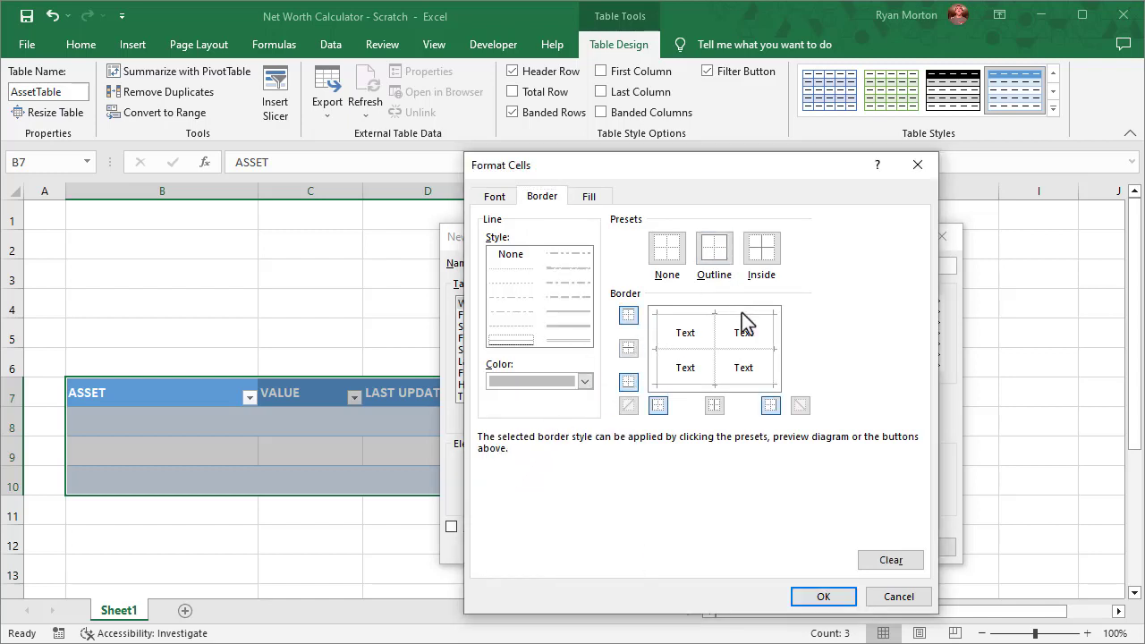
left_click(821, 596)
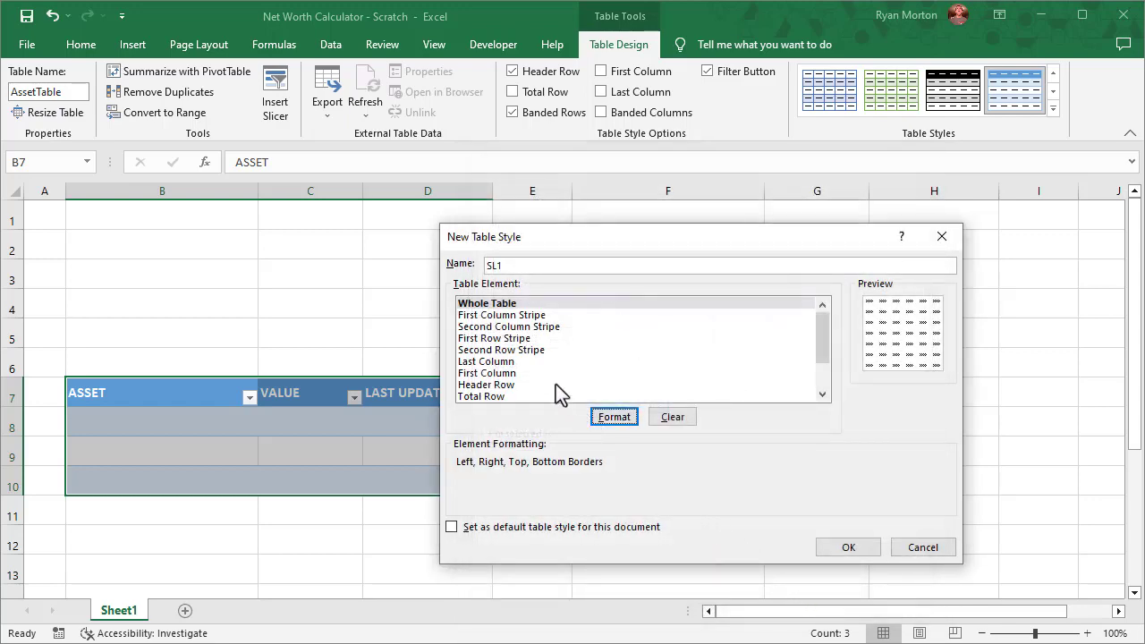
Fill SL1's Second Row Stripe with a very light grey custom hex colour.
left_click(526, 353)
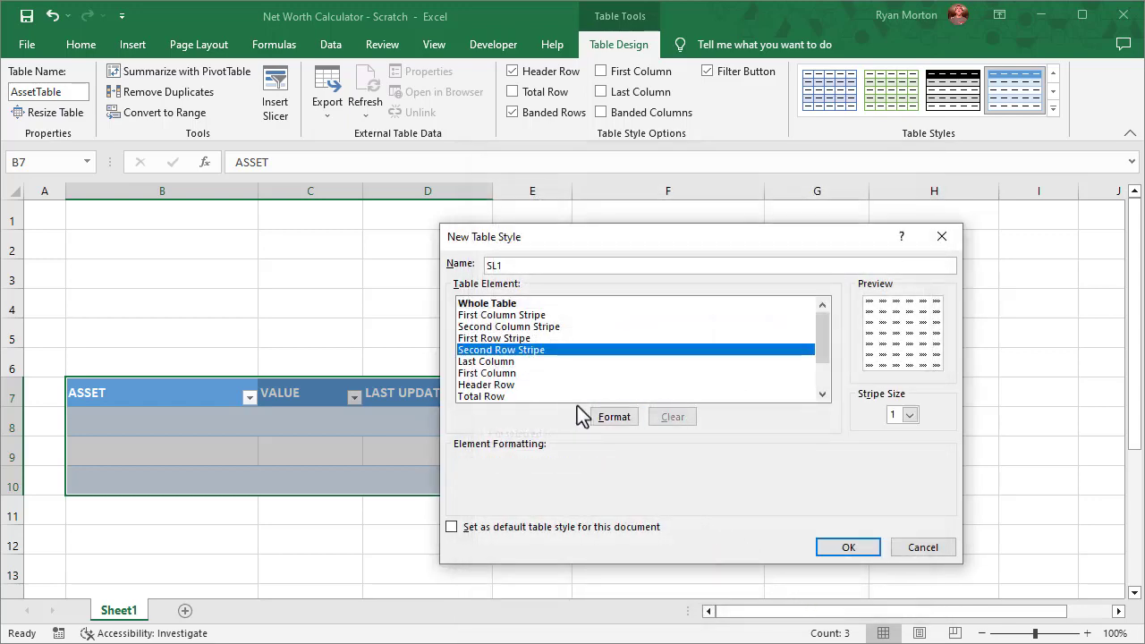
left_click(604, 420)
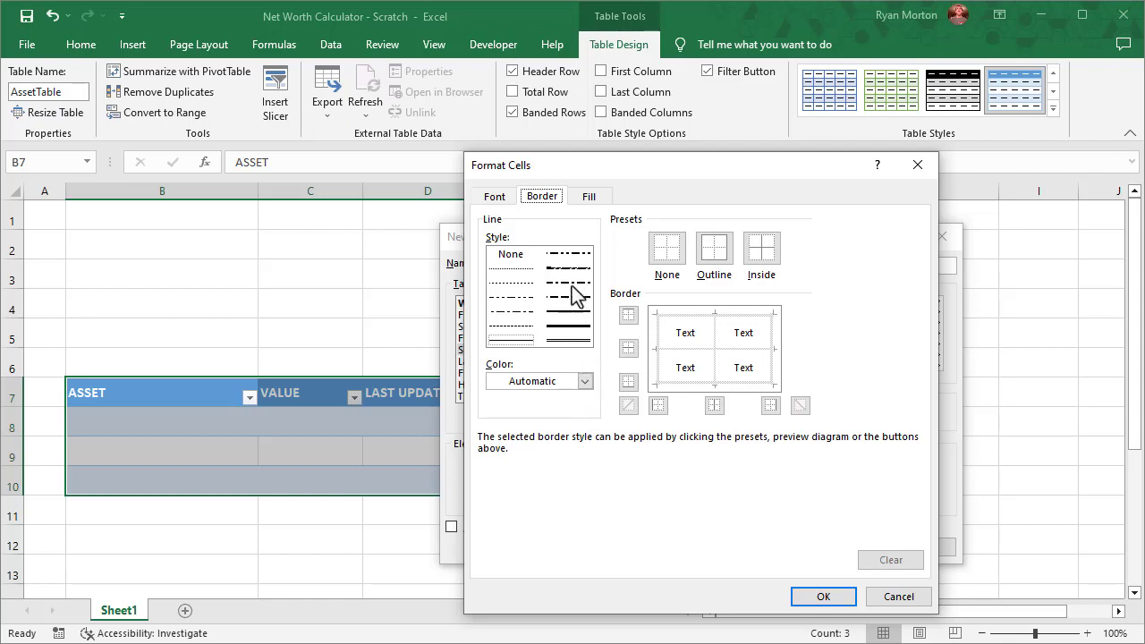
left_click(590, 197)
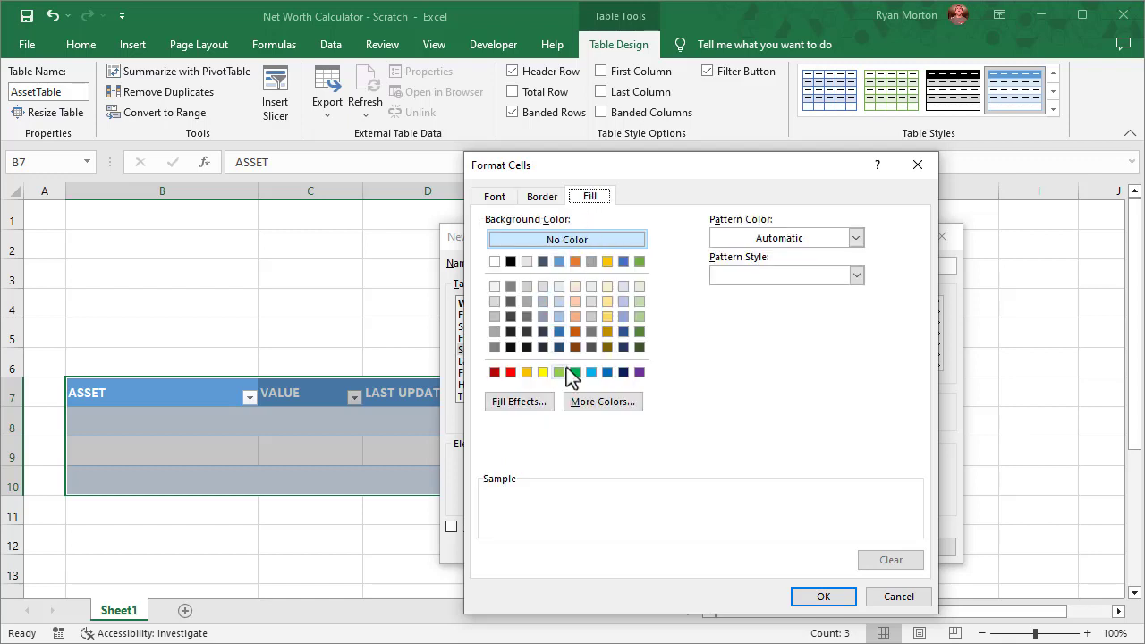
left_click(594, 410)
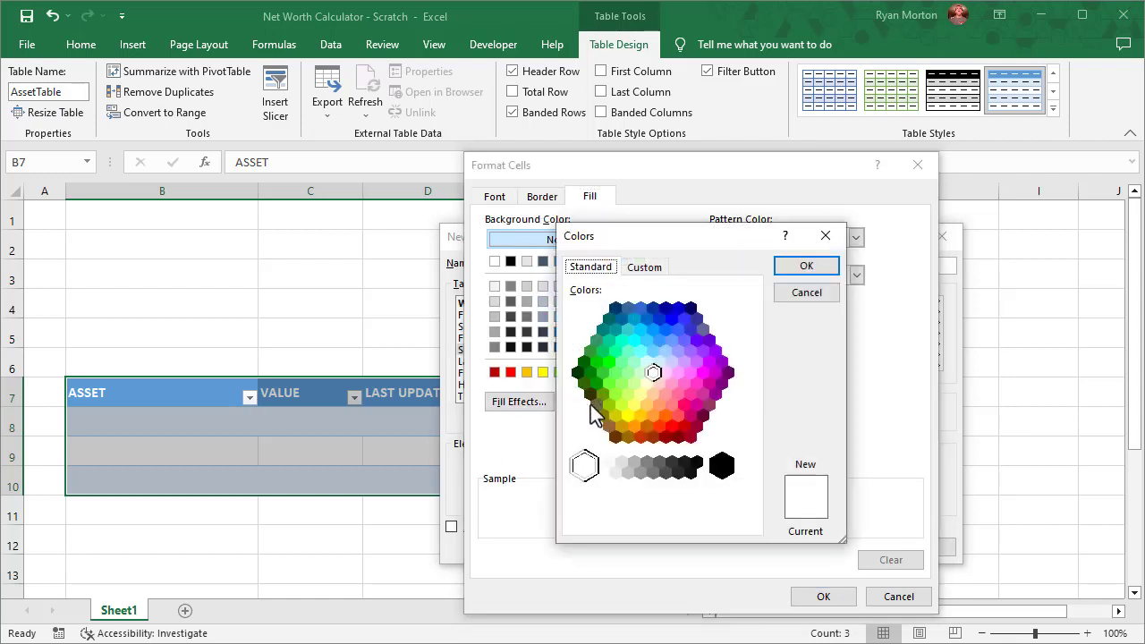
left_click(645, 268)
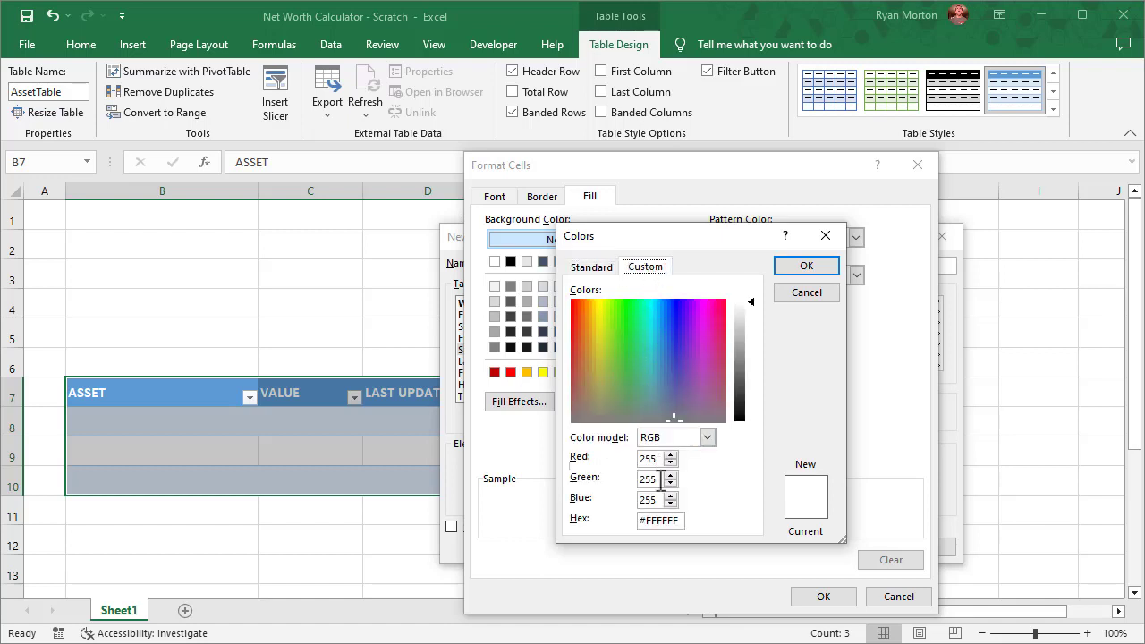
double_click(662, 521)
type("f7f7f7")
left_click(795, 267)
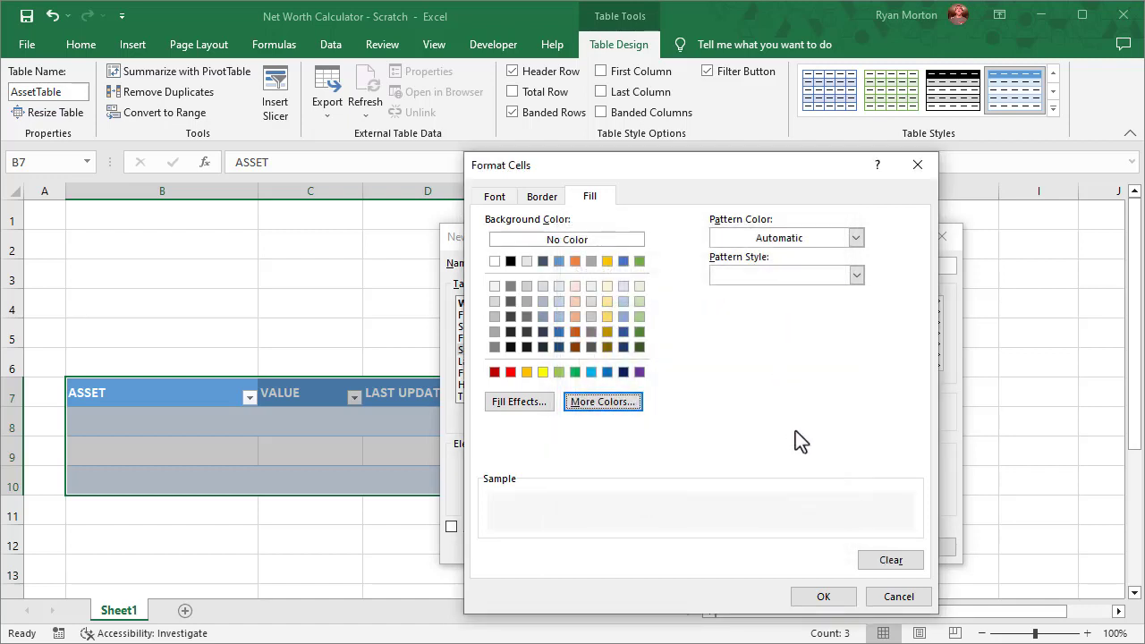
left_click(821, 596)
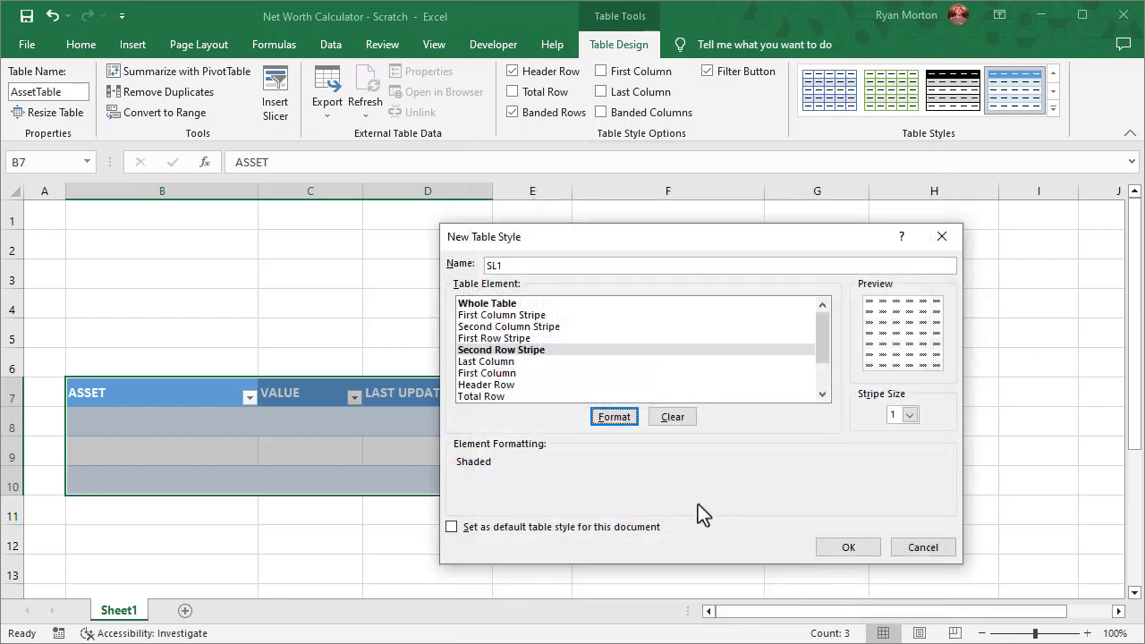
Give SL1's Header Row a white fill and thick solid blue borders.
left_click(534, 385)
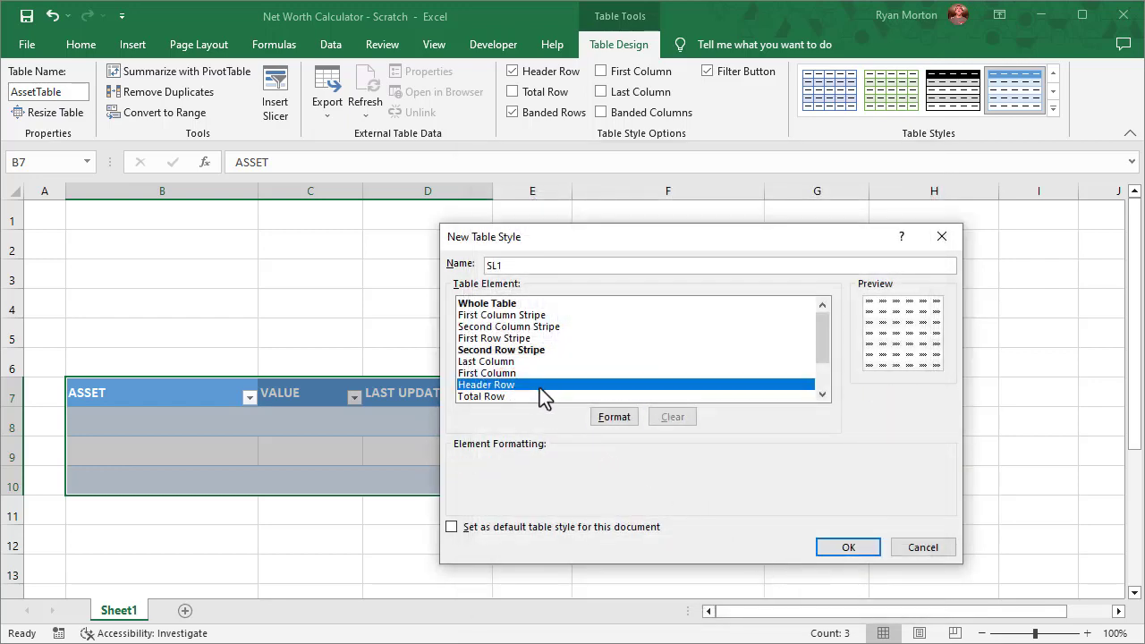
left_click(611, 418)
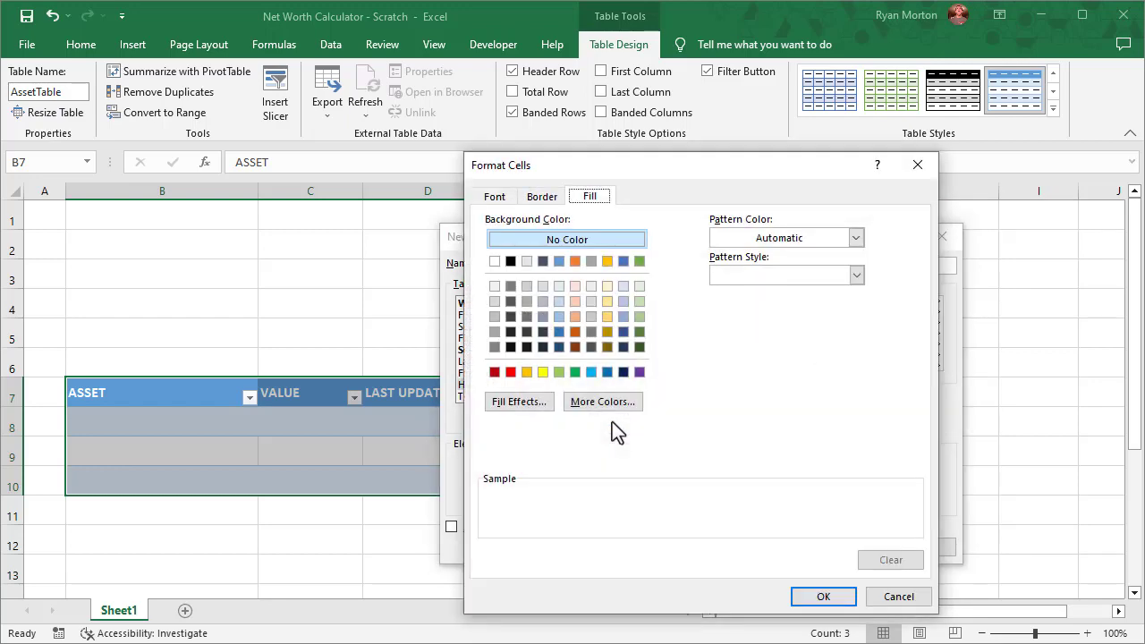
left_click(495, 285)
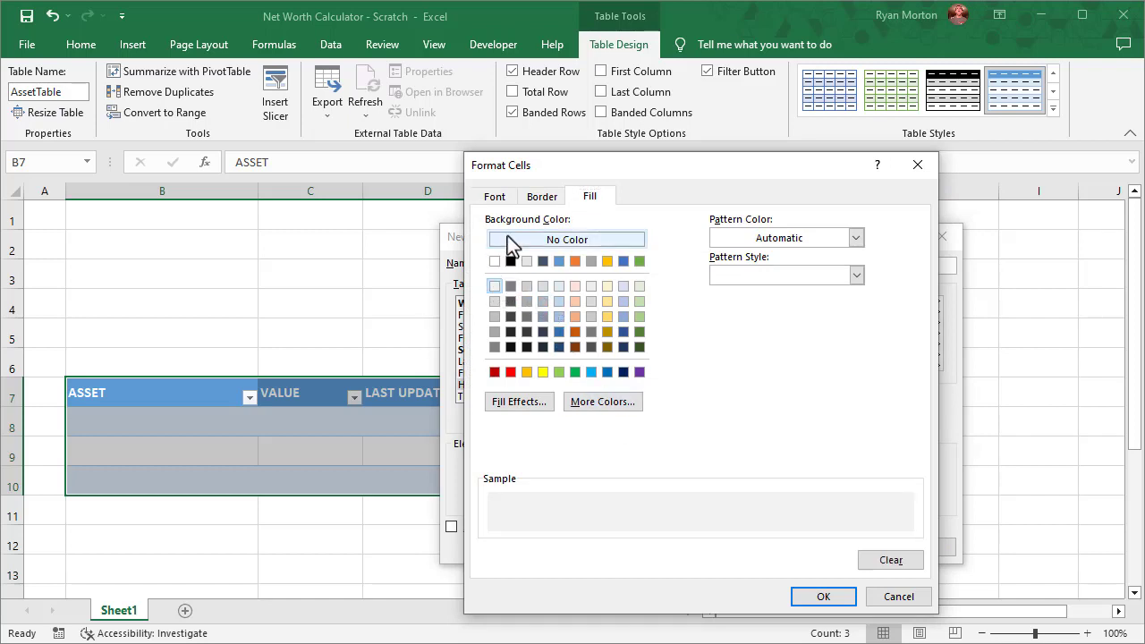
left_click(541, 196)
left_click(584, 381)
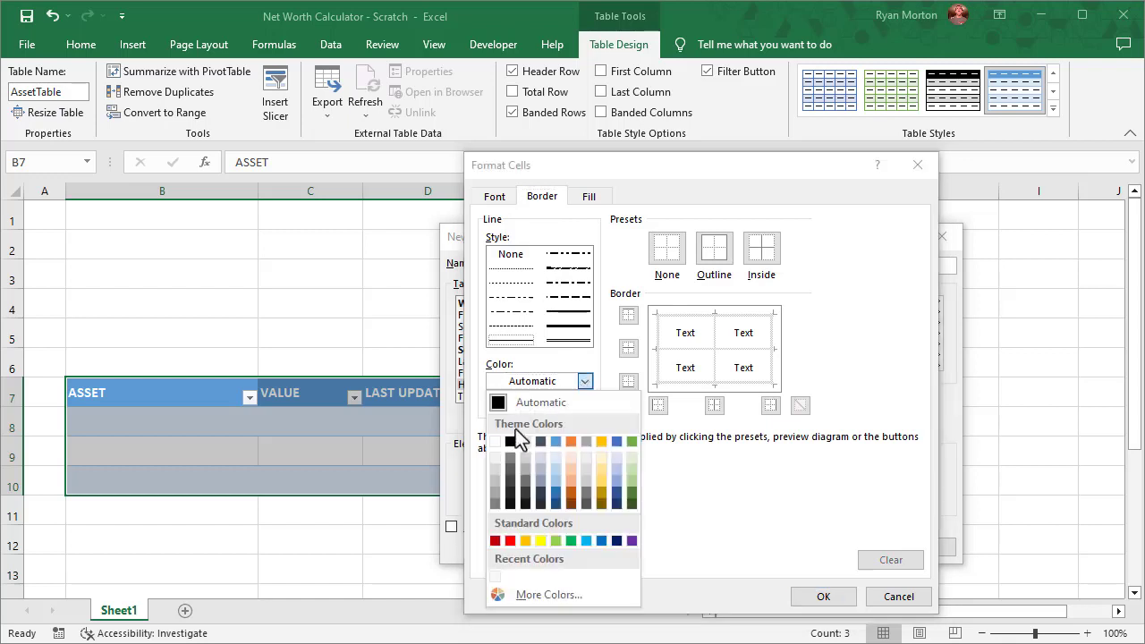
left_click(495, 490)
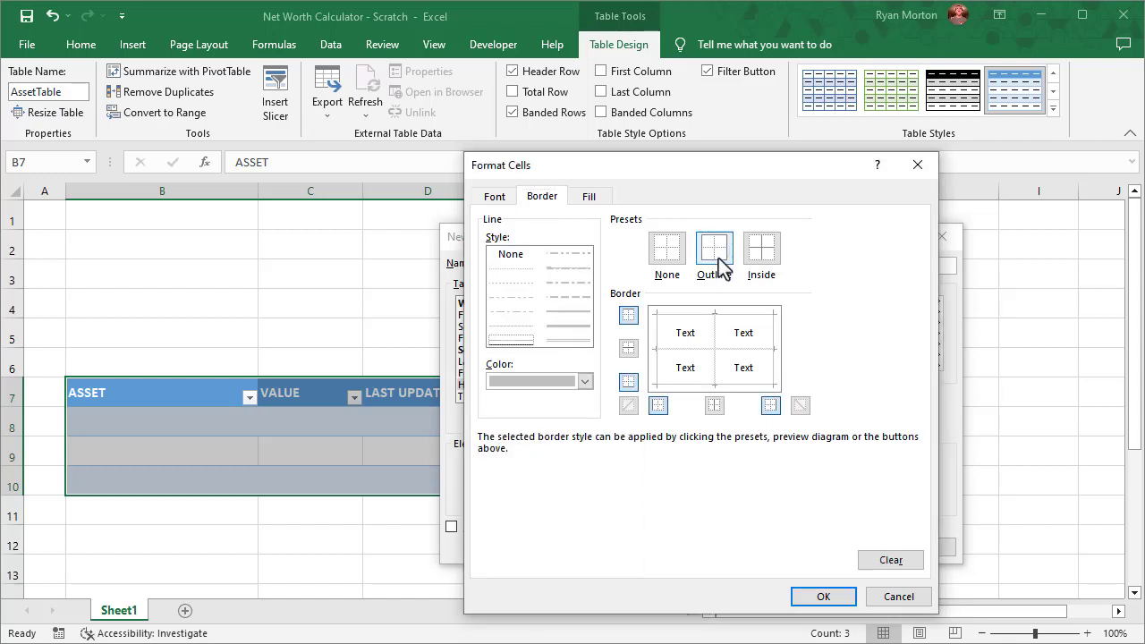
left_click(587, 387)
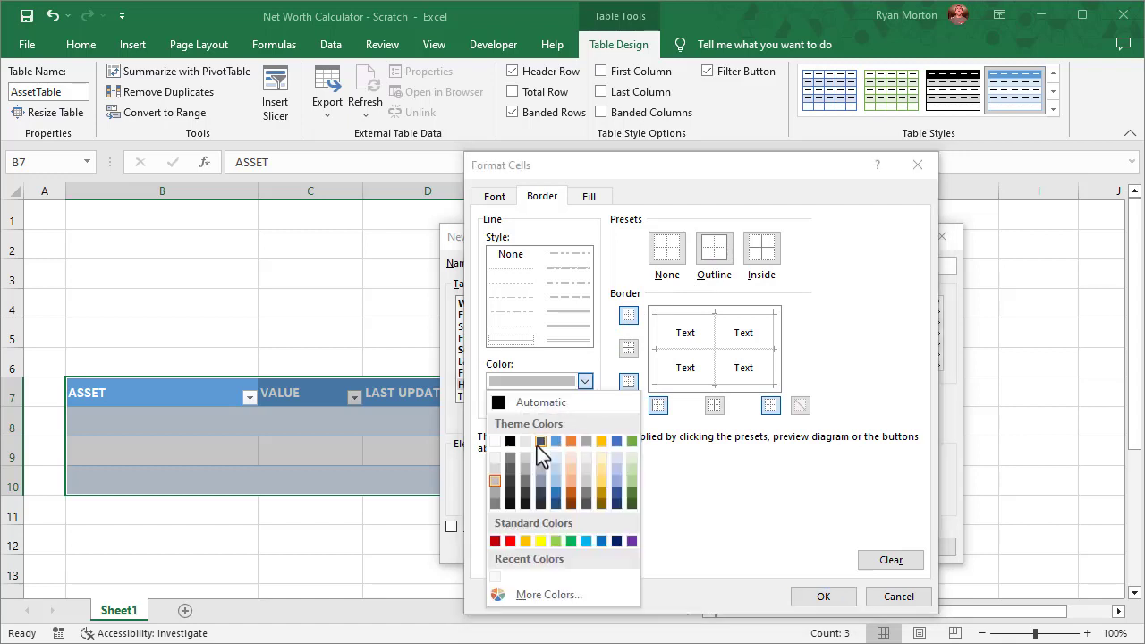
left_click(599, 541)
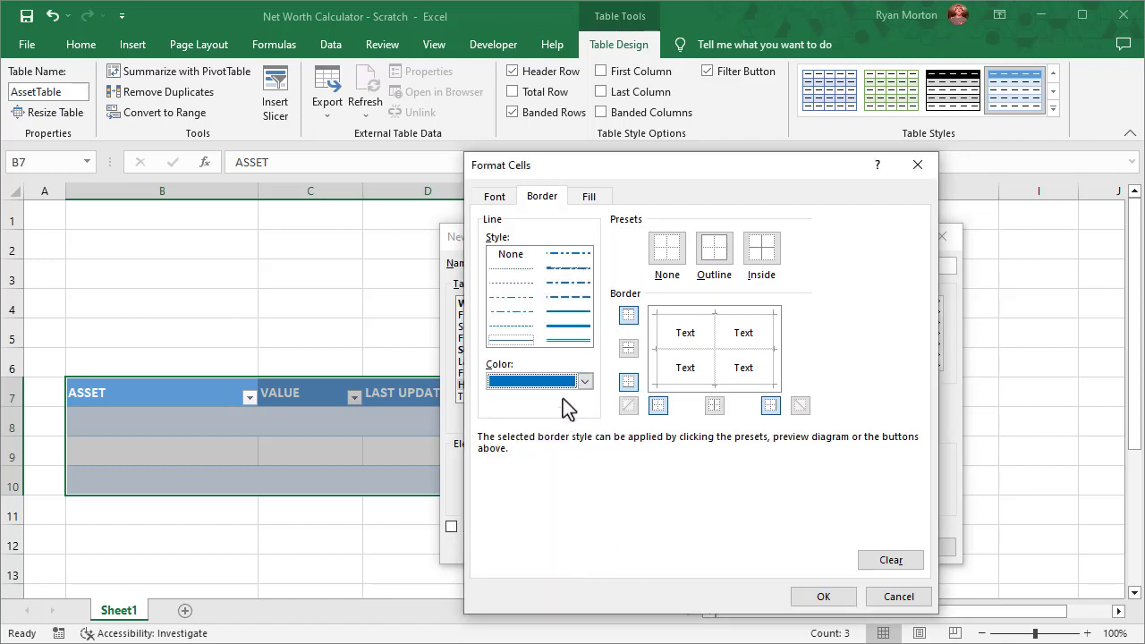
left_click(582, 313)
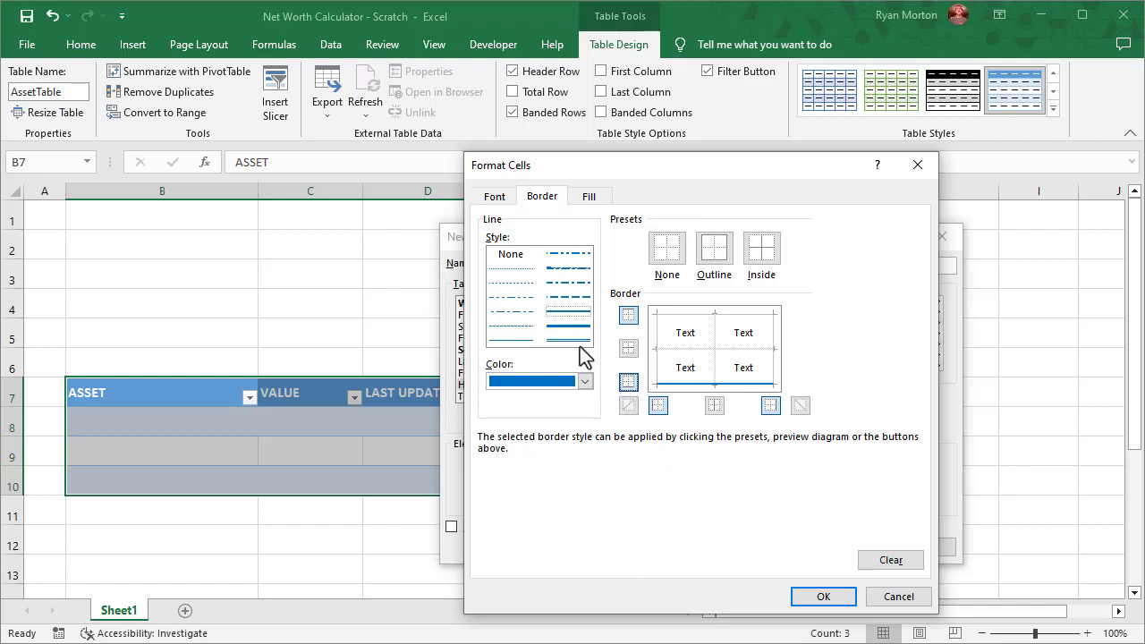
Make the SL1 Header Row text bold.
left_click(494, 198)
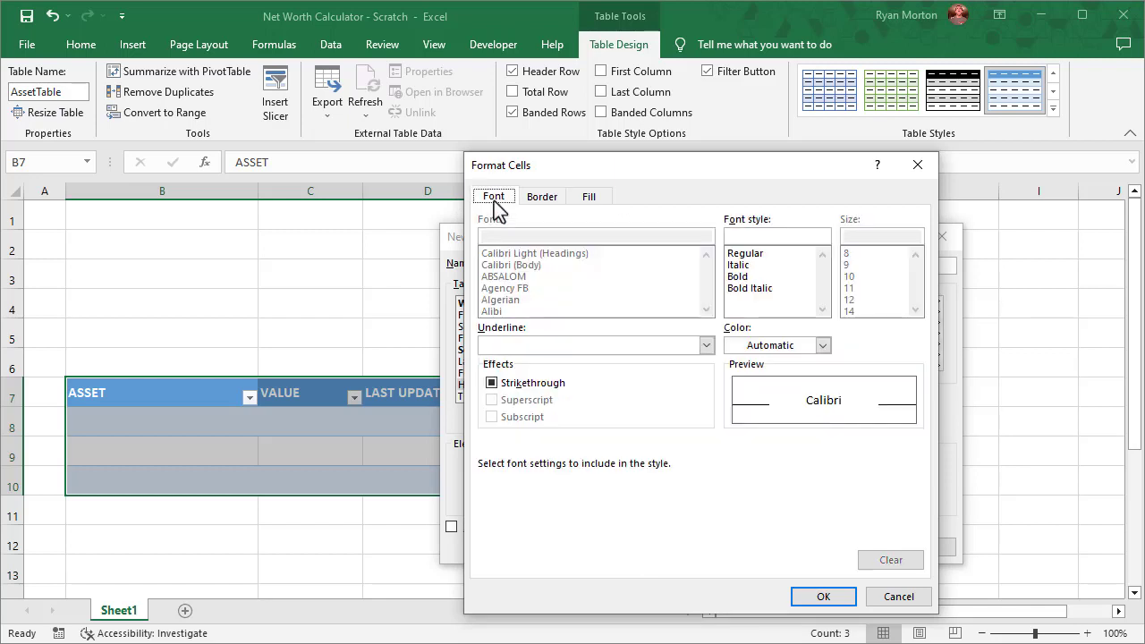
left_click(740, 277)
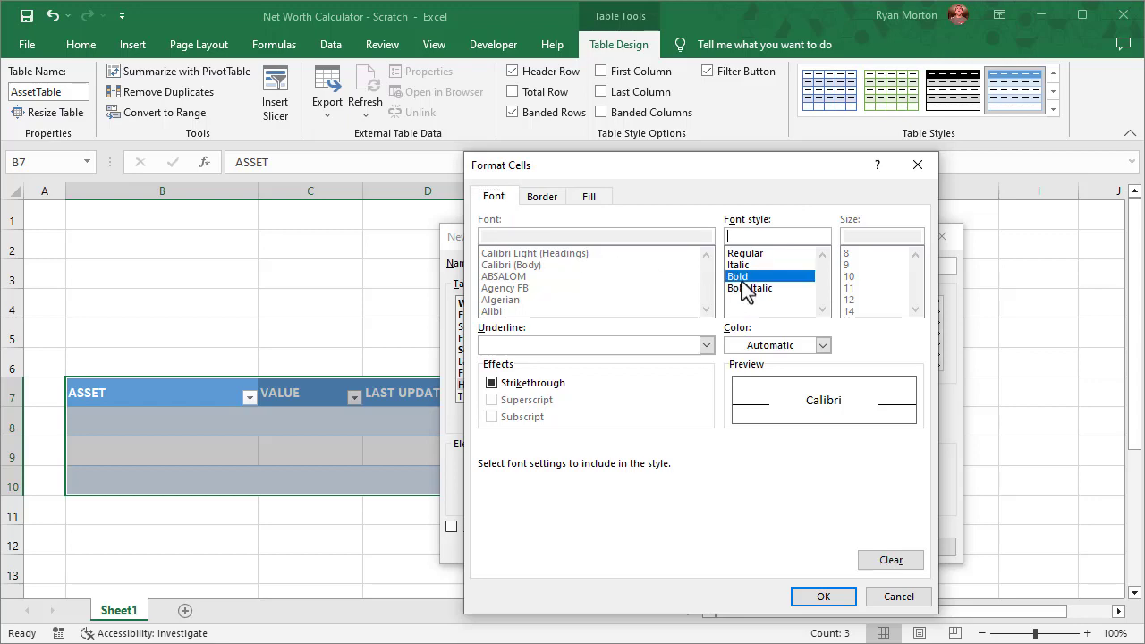
left_click(823, 596)
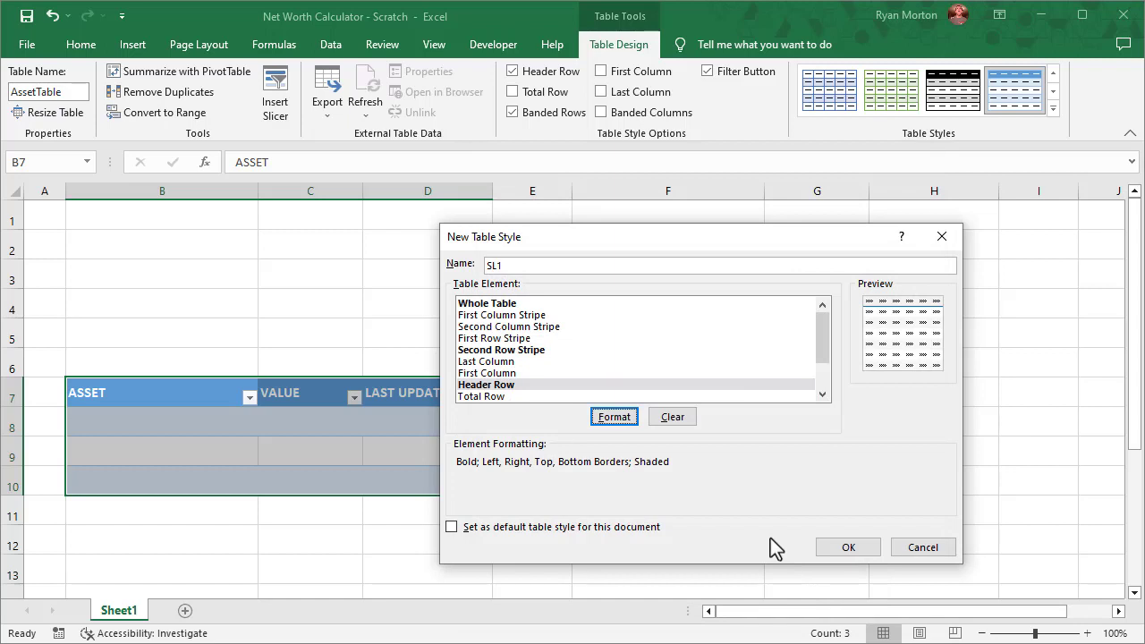
Save the SL1 style, apply it to AssetTable, and turn off the header filter buttons.
left_click(844, 548)
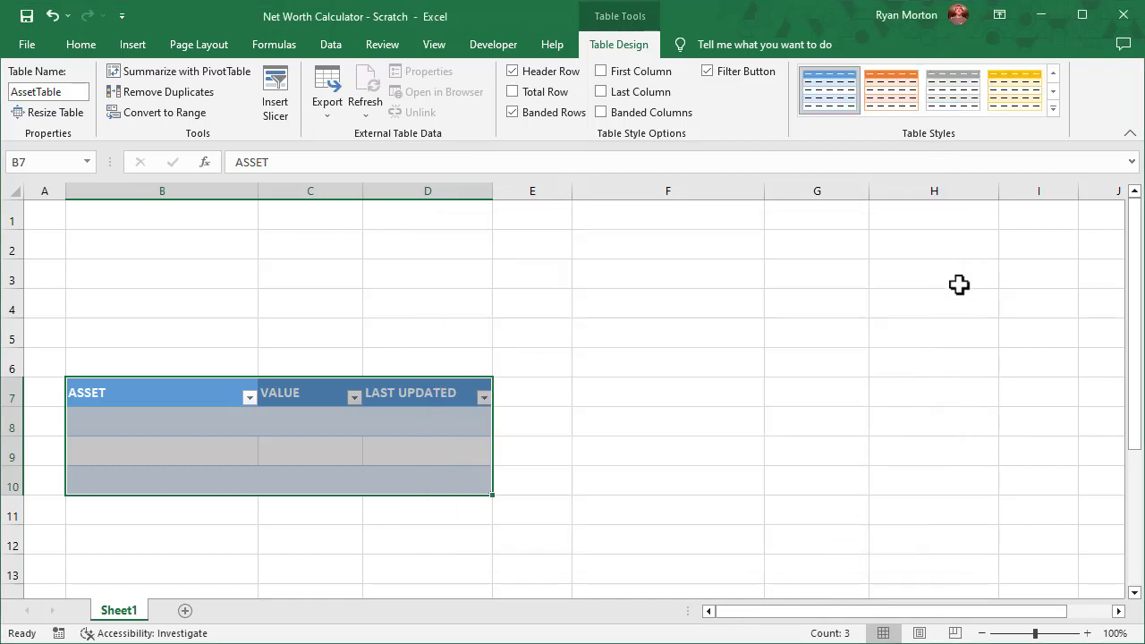
left_click(1052, 108)
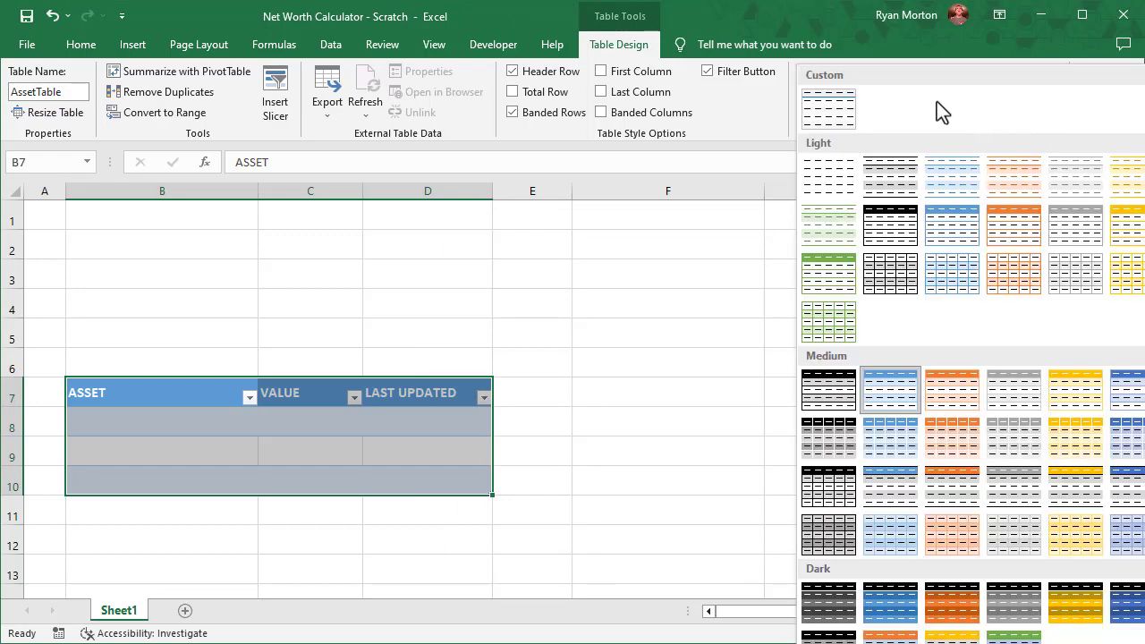
left_click(829, 114)
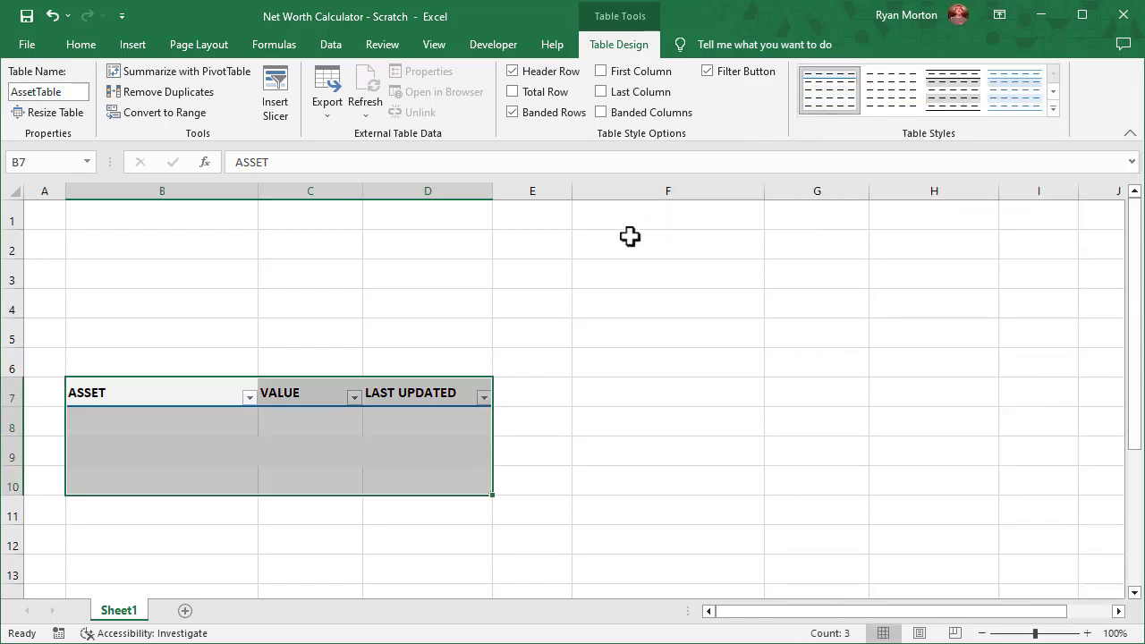
left_click(261, 314)
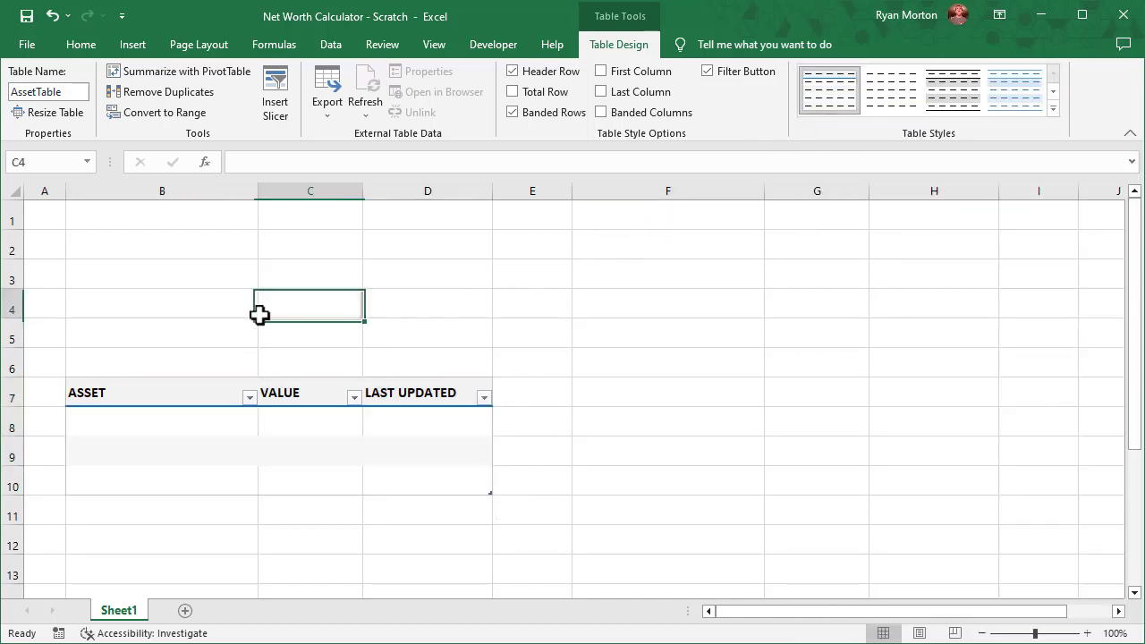
left_click(290, 430)
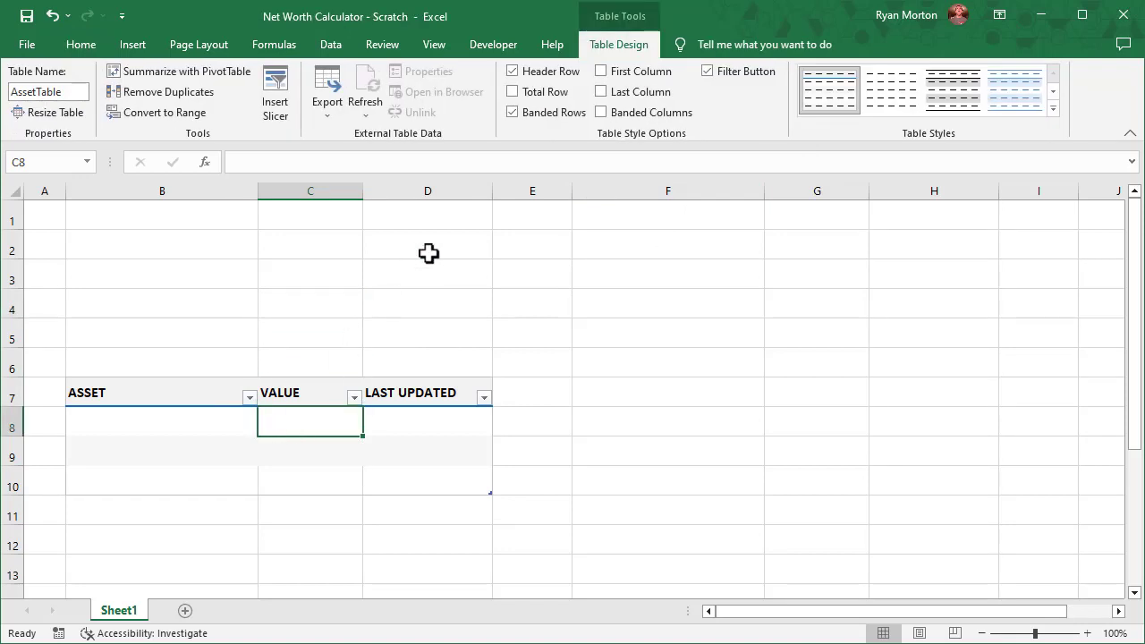
left_click(711, 74)
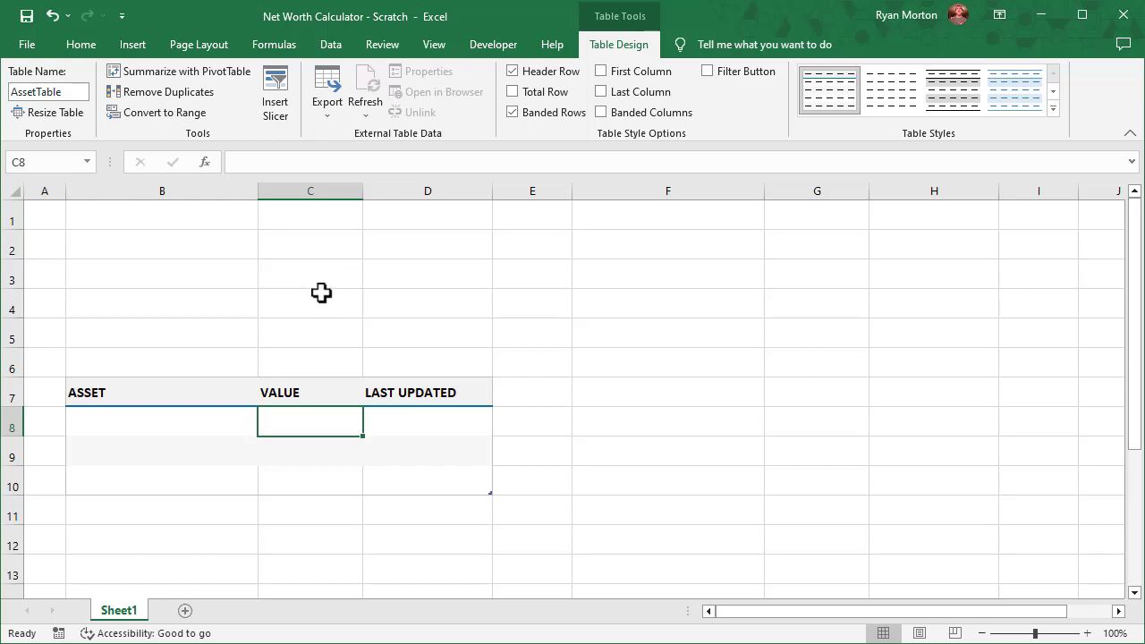
Format the VALUE cells as Number with a 1000 separator.
left_click(626, 333)
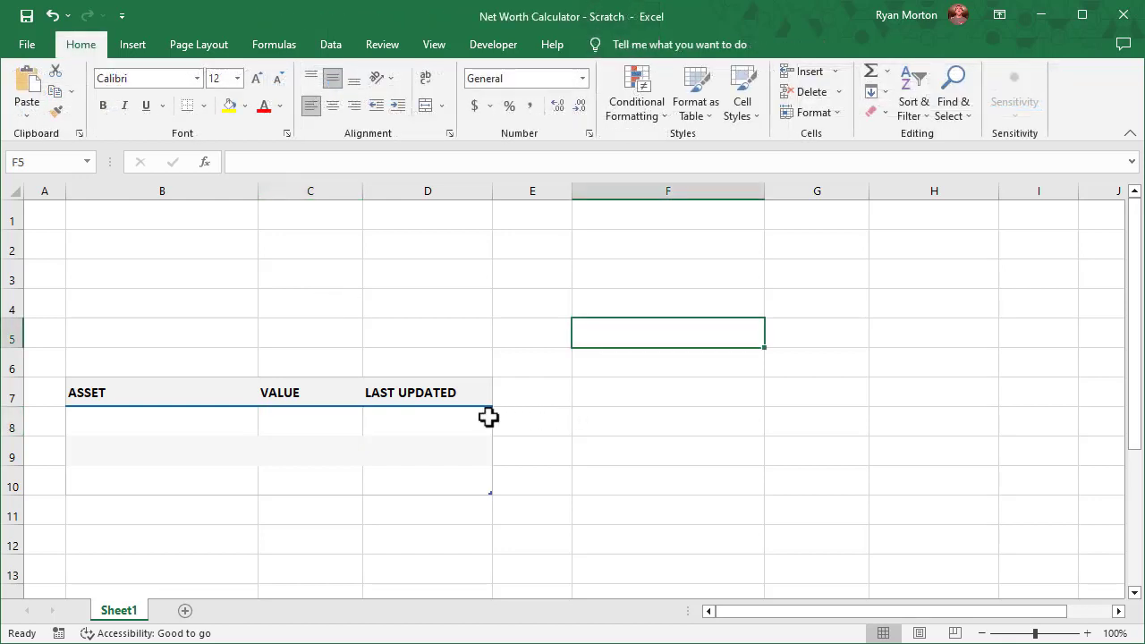
left_click(343, 380)
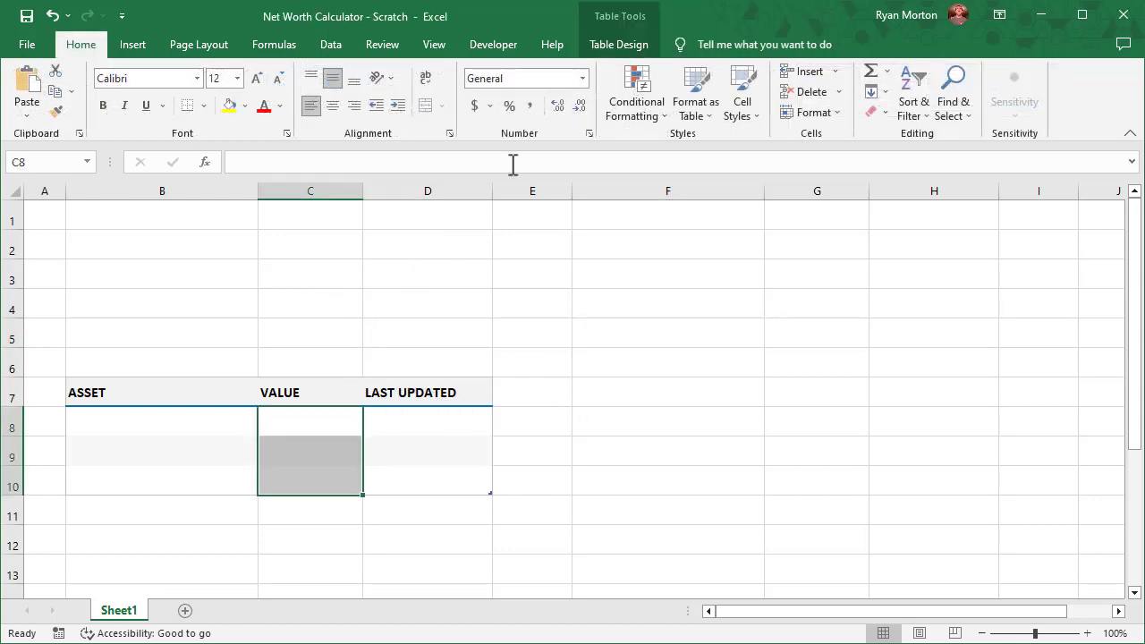
left_click(582, 78)
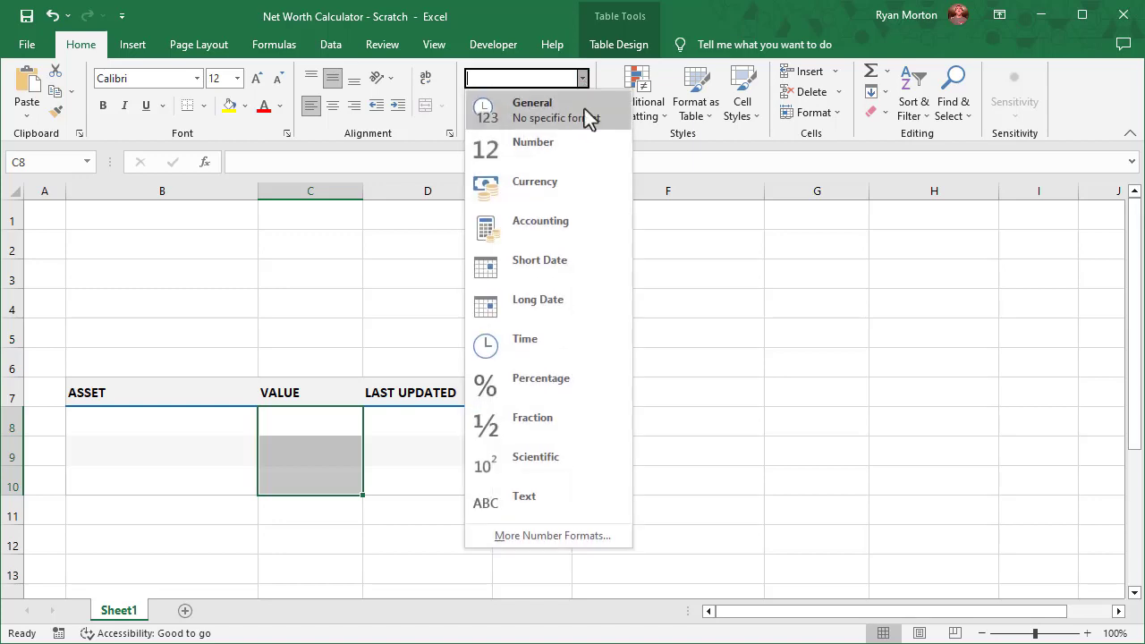
left_click(606, 531)
left_click(503, 262)
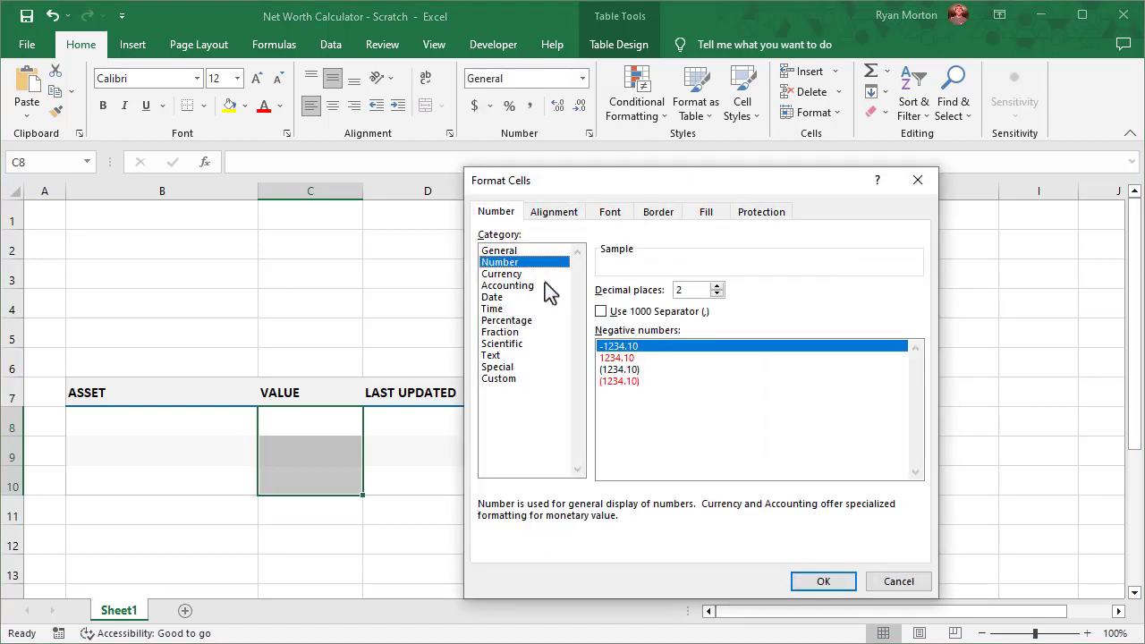
left_click(600, 312)
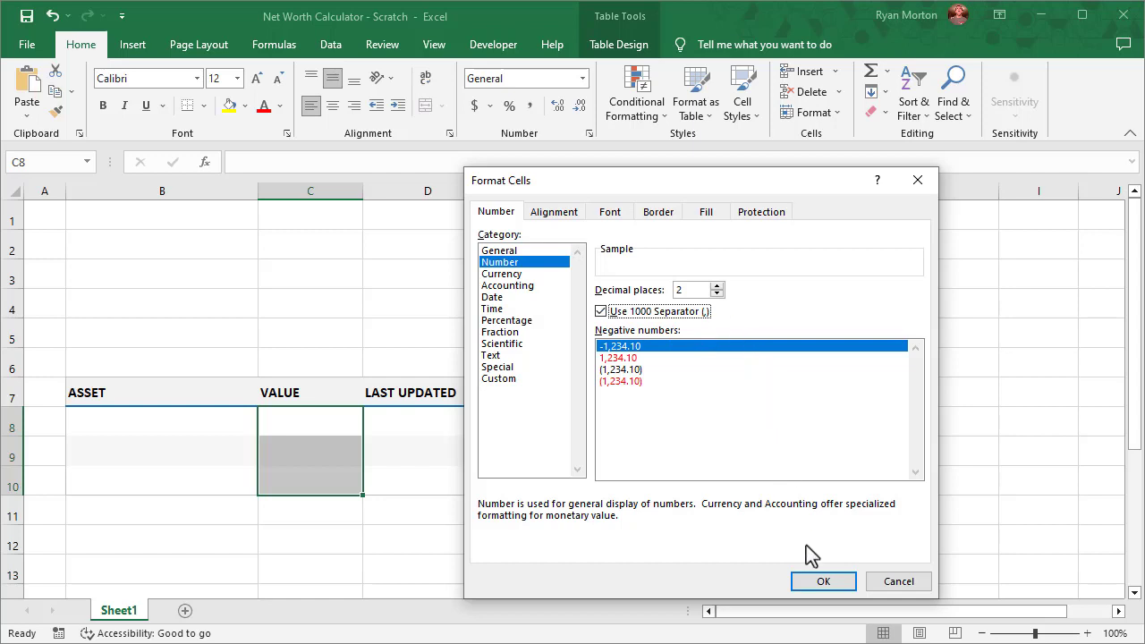
left_click(814, 582)
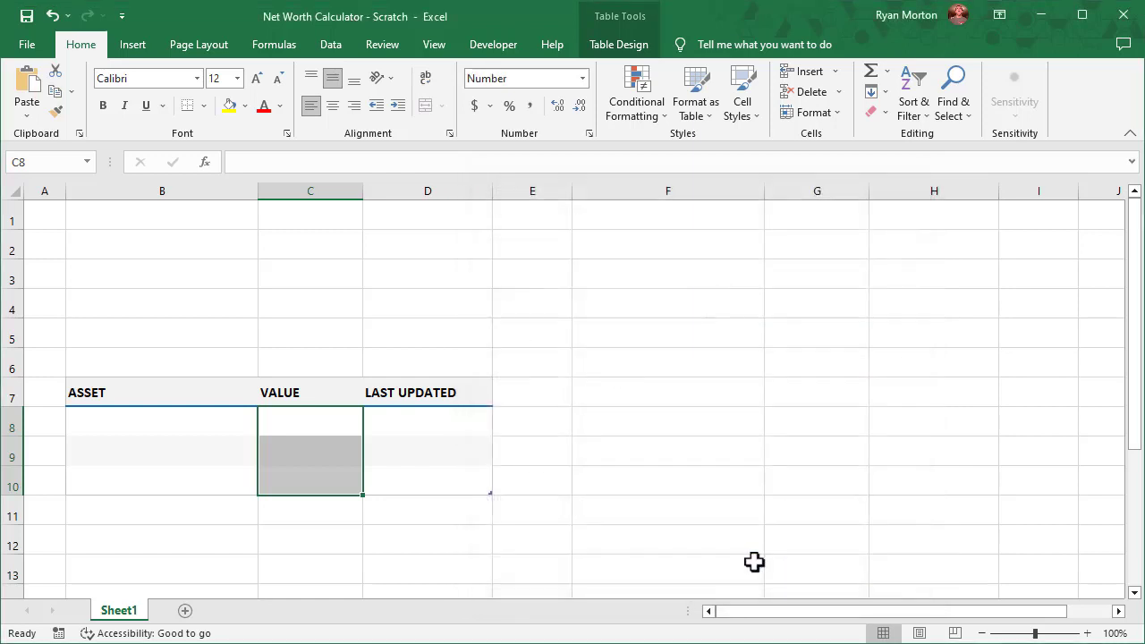
Format the LAST UPDATED cells with the custom date format dd-mmm-yyyy.
left_click(471, 379)
left_click(582, 79)
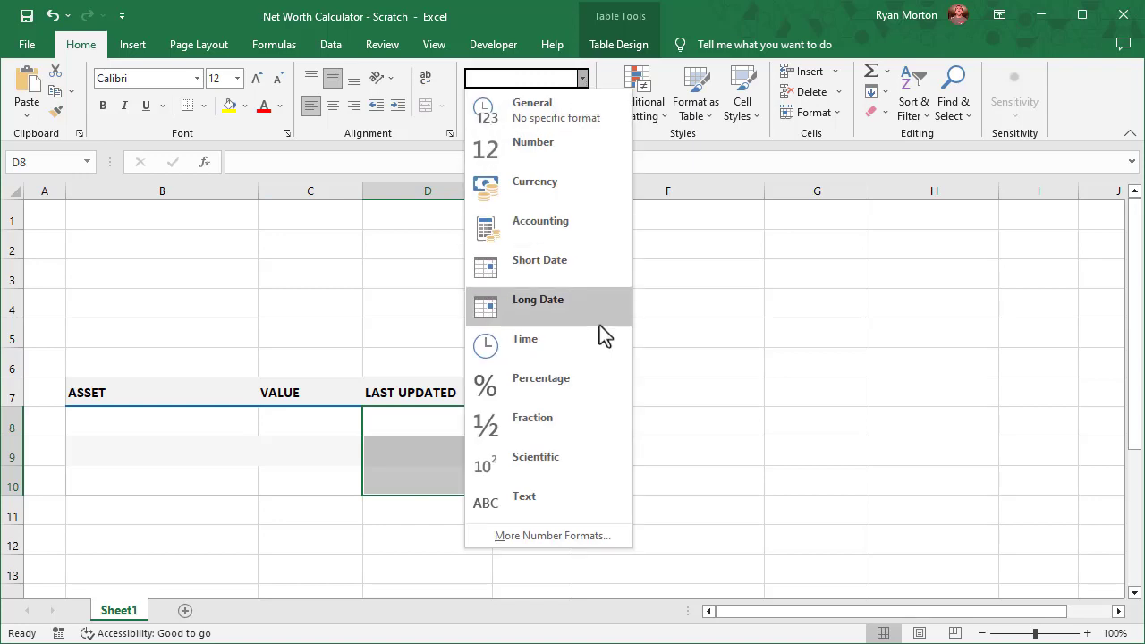
left_click(581, 532)
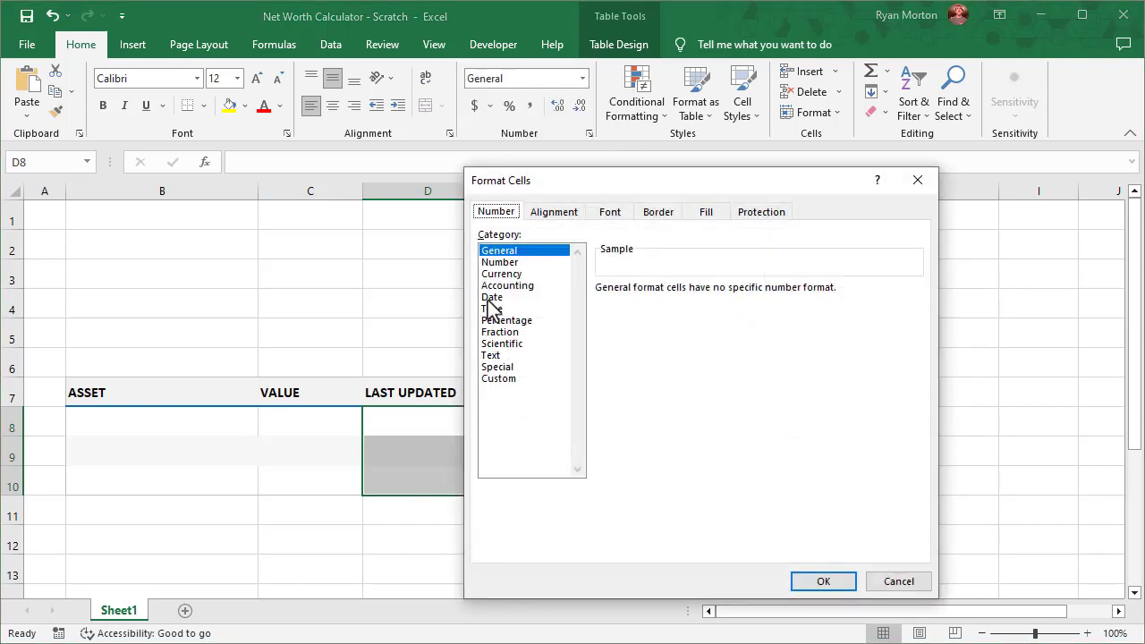
left_click(493, 297)
left_click(914, 372)
left_click(915, 372)
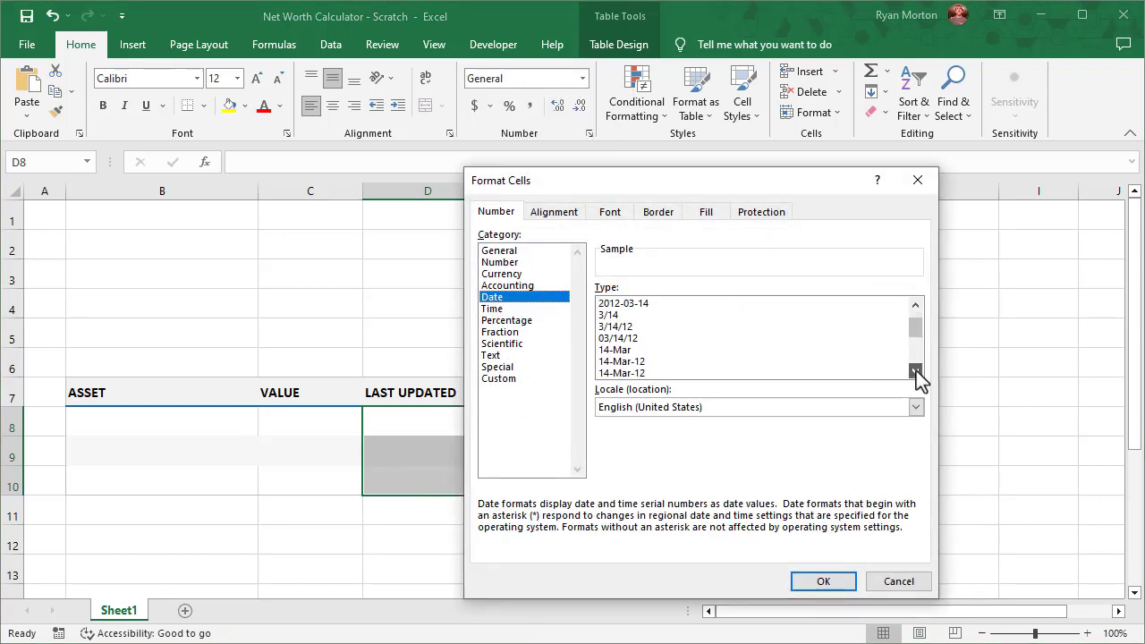
left_click(617, 372)
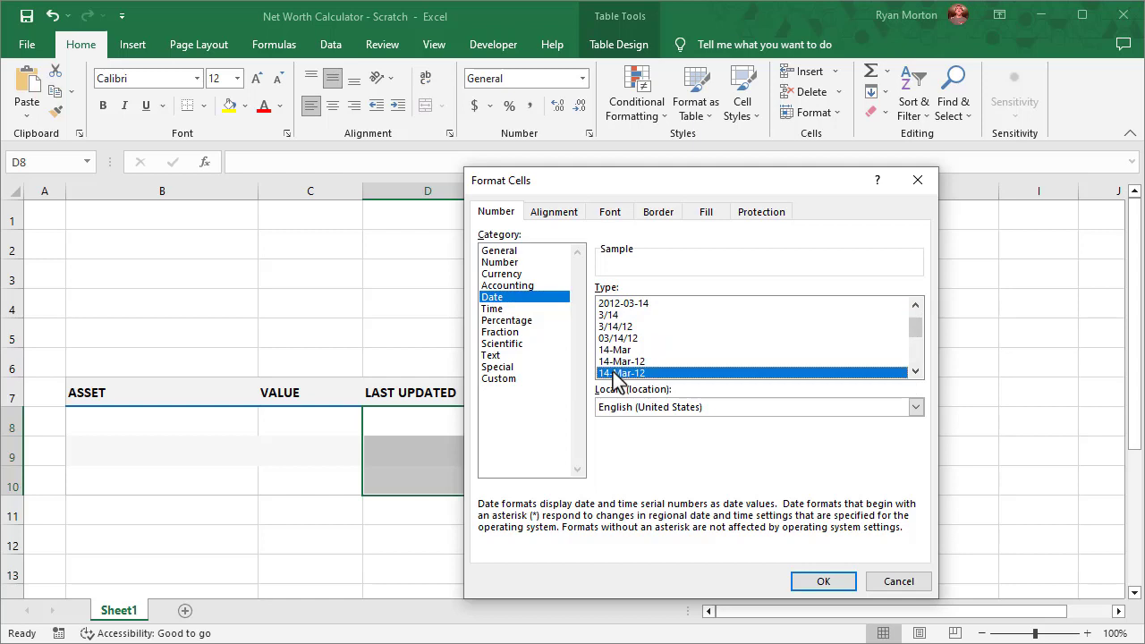
left_click(497, 379)
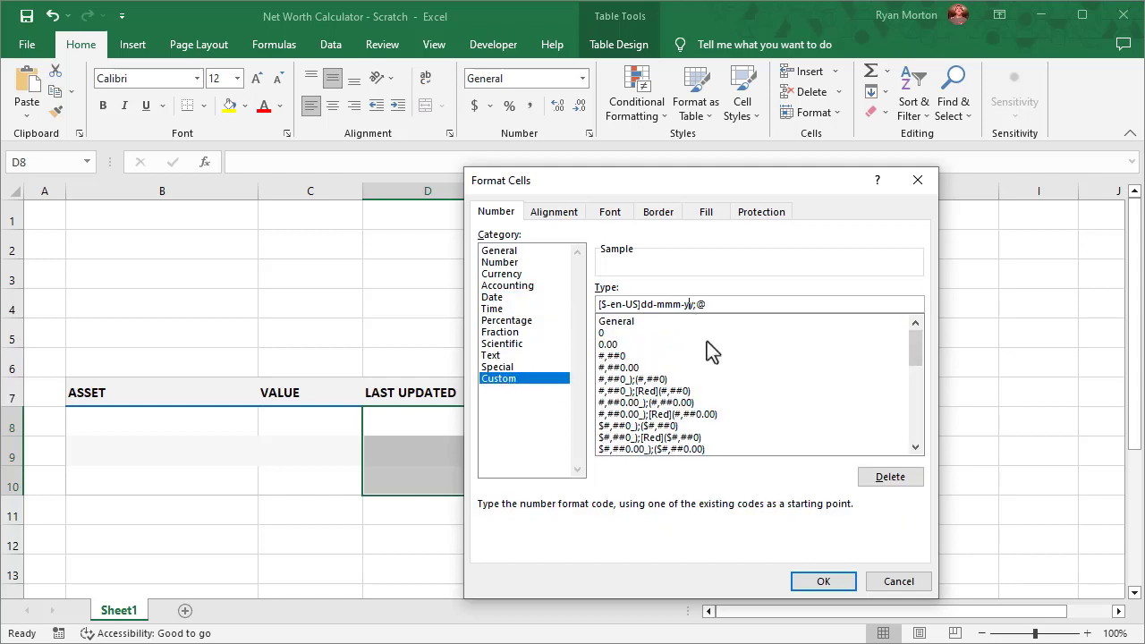
type("yy")
left_click(821, 583)
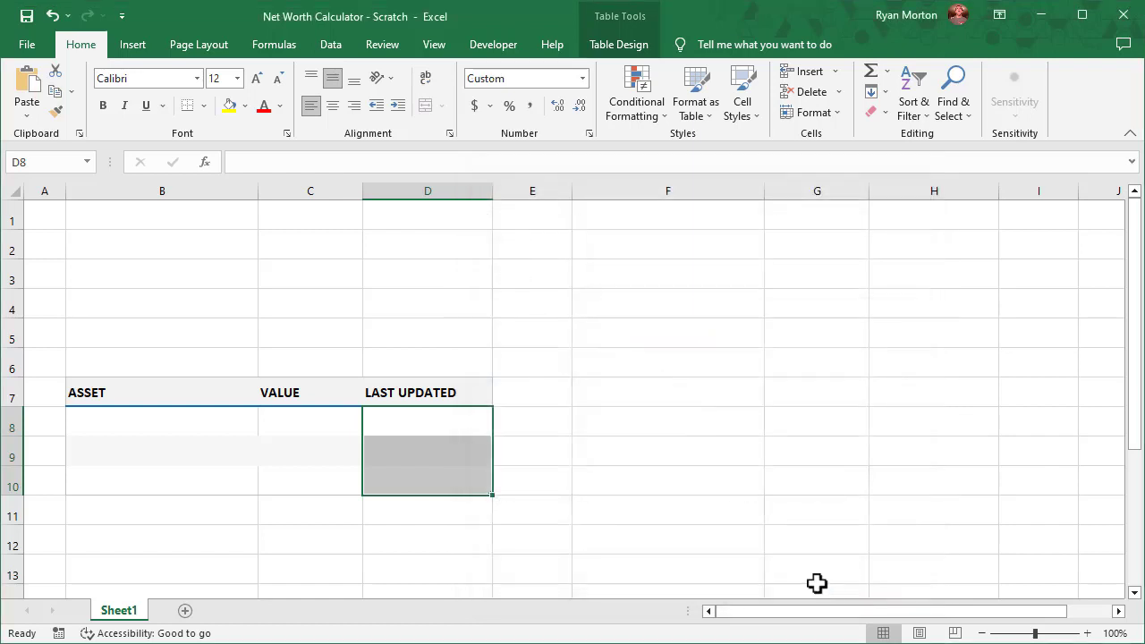
Copy the Asset table B7:D10 and paste the duplicate starting at cell F7.
left_click(331, 540)
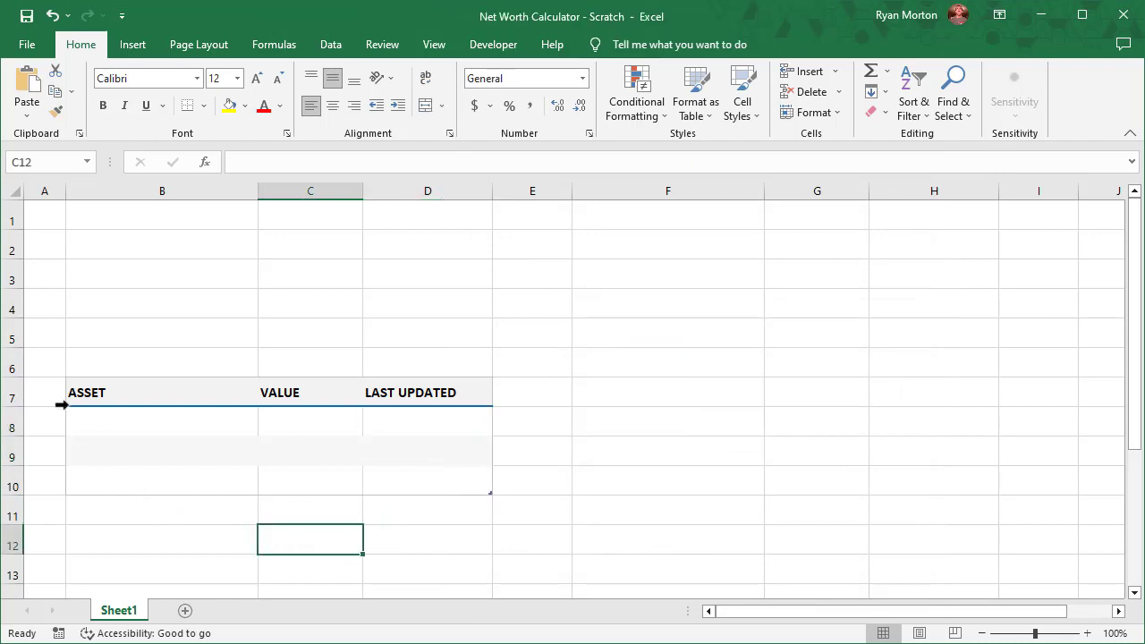
left_click(64, 374)
left_click(65, 374)
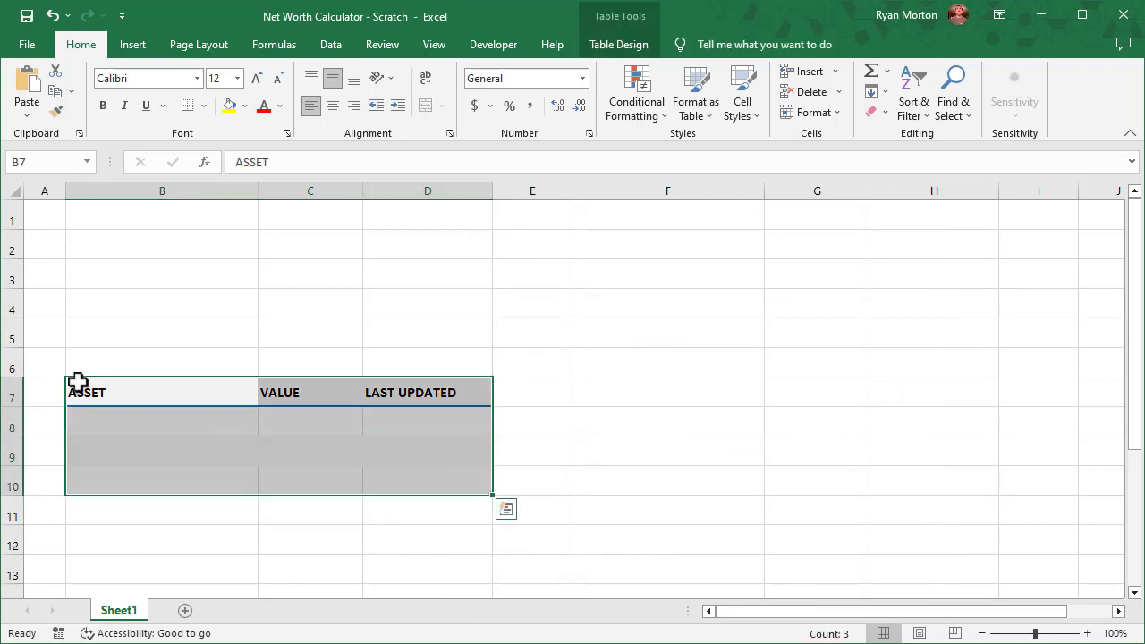
key("ctrl+c")
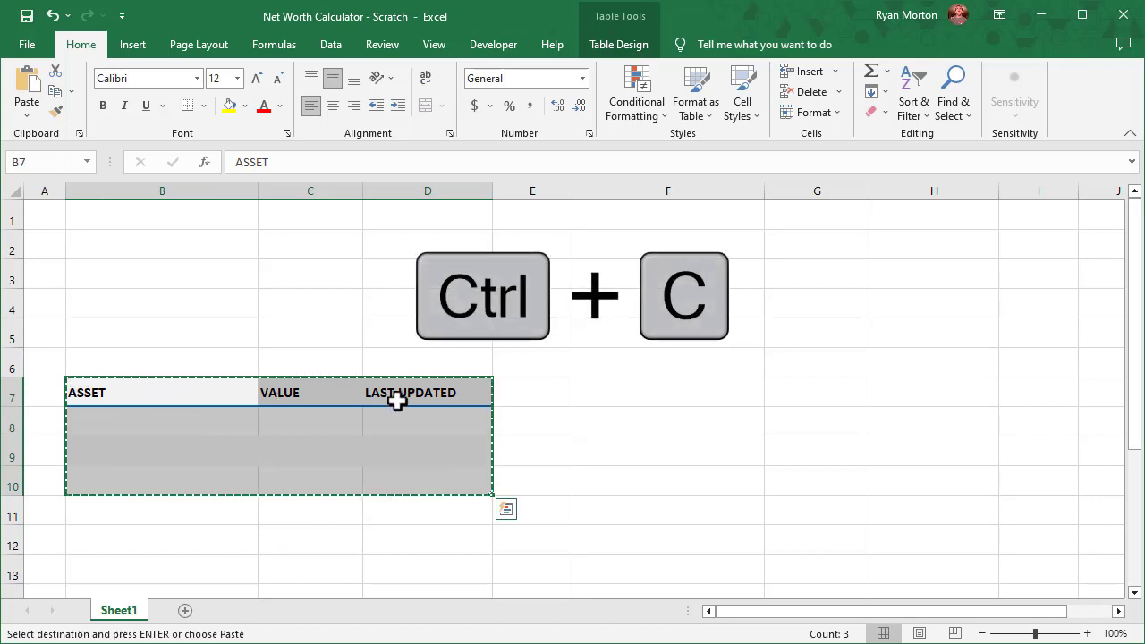
left_click(656, 398)
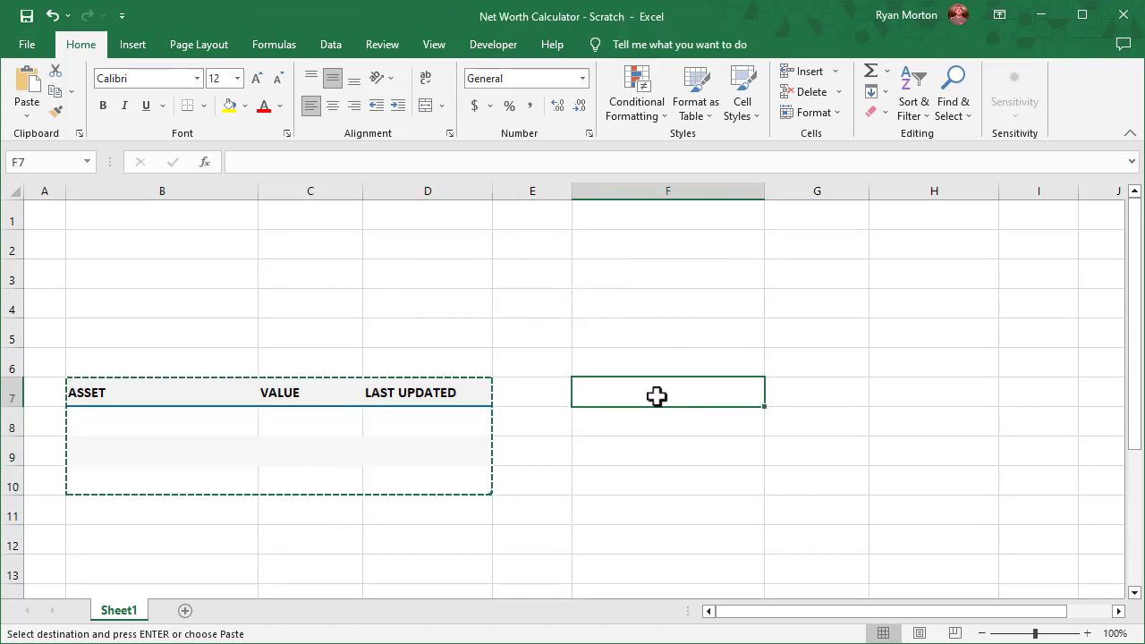
key("ctrl+v")
left_click(543, 509)
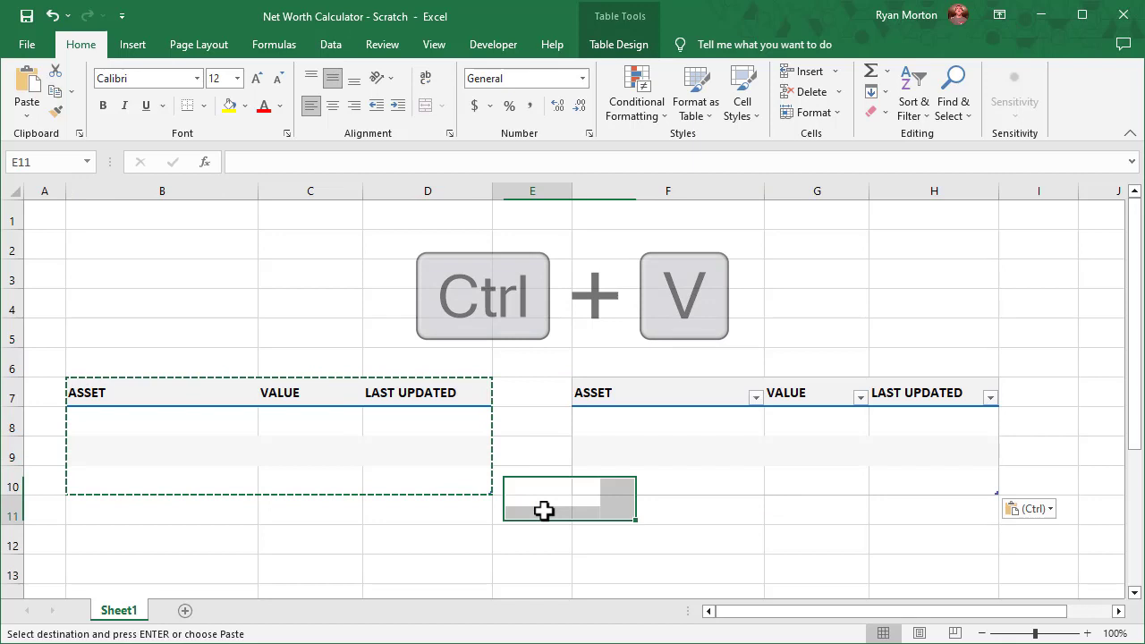
Rename the copied table in columns F–H to LiabilityTable.
left_click(590, 449)
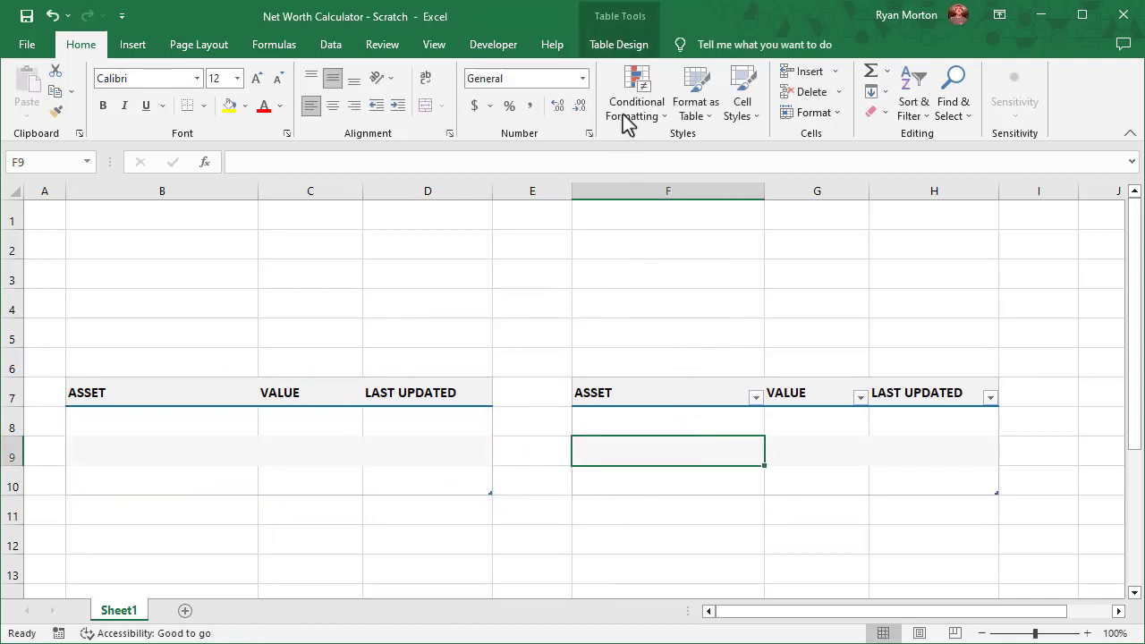
left_click(639, 44)
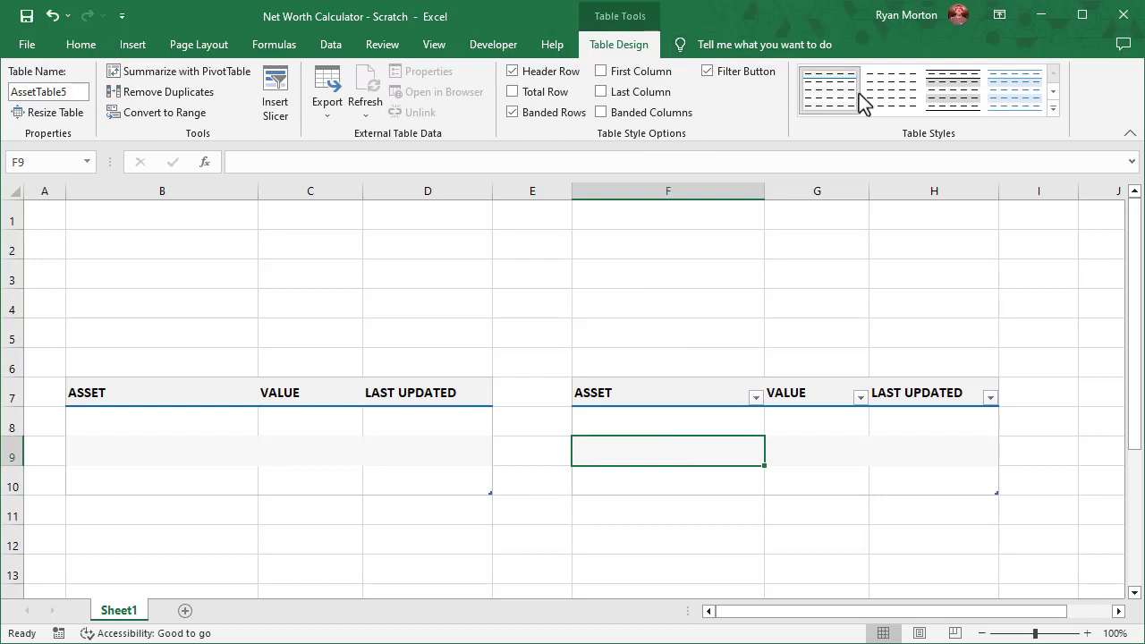
left_click(62, 93)
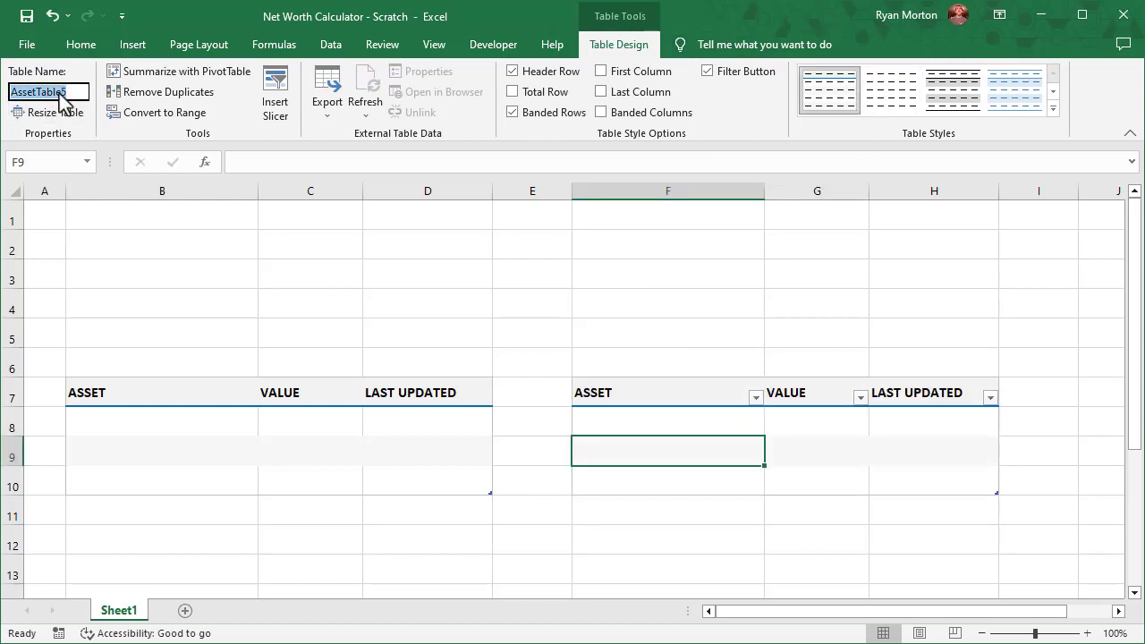
type("Liability")
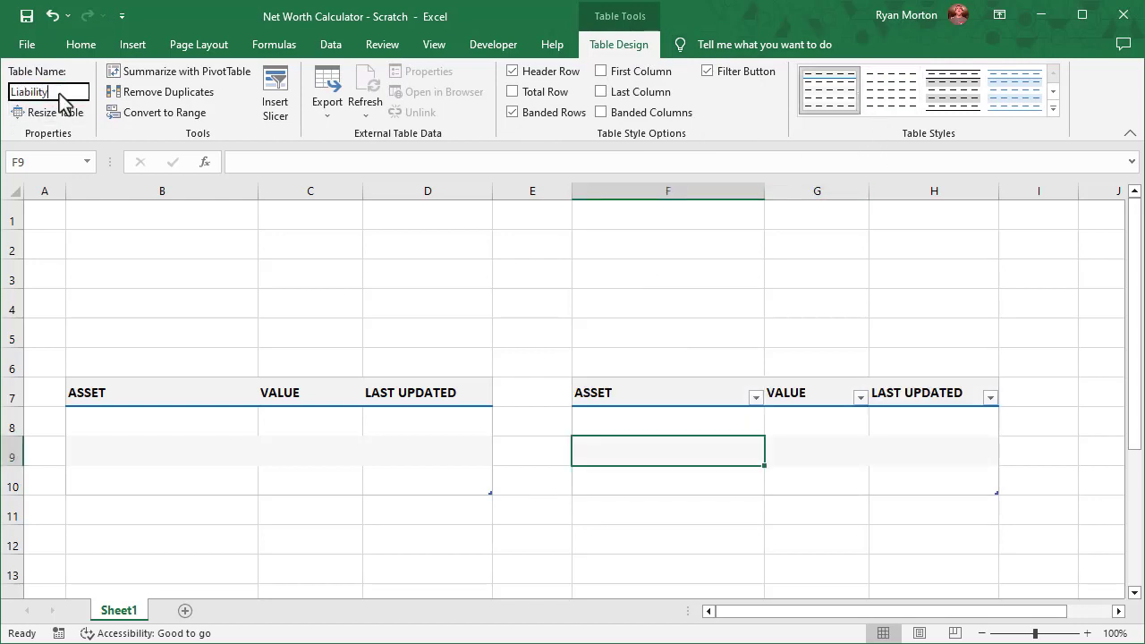
type("e")
key("Return")
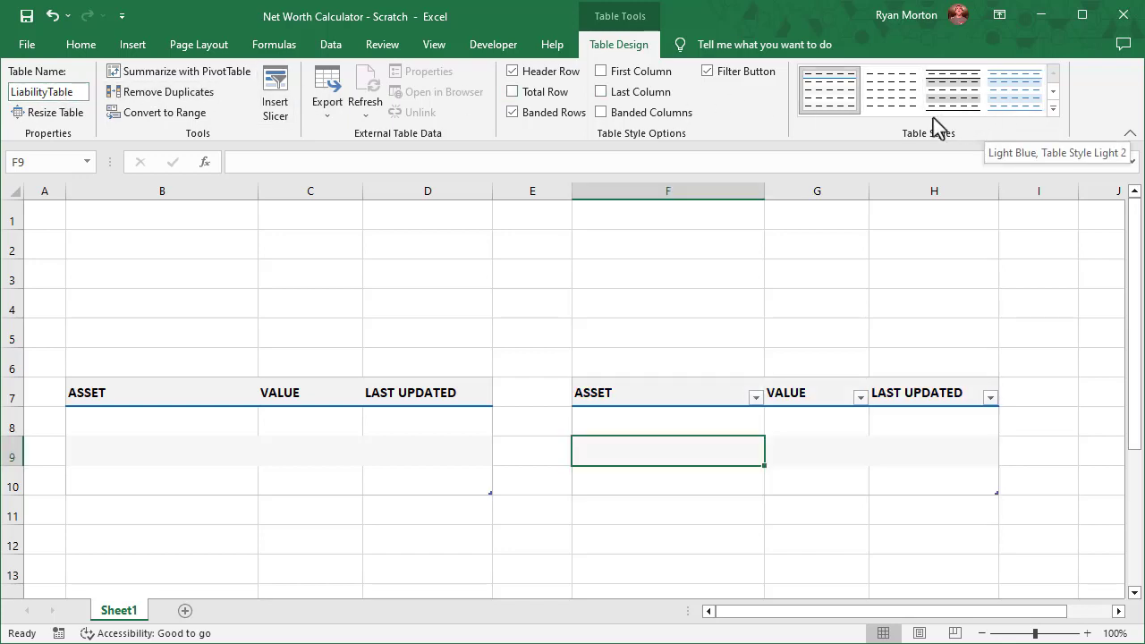
Duplicate the custom table style under the name SL2.
right_click(832, 89)
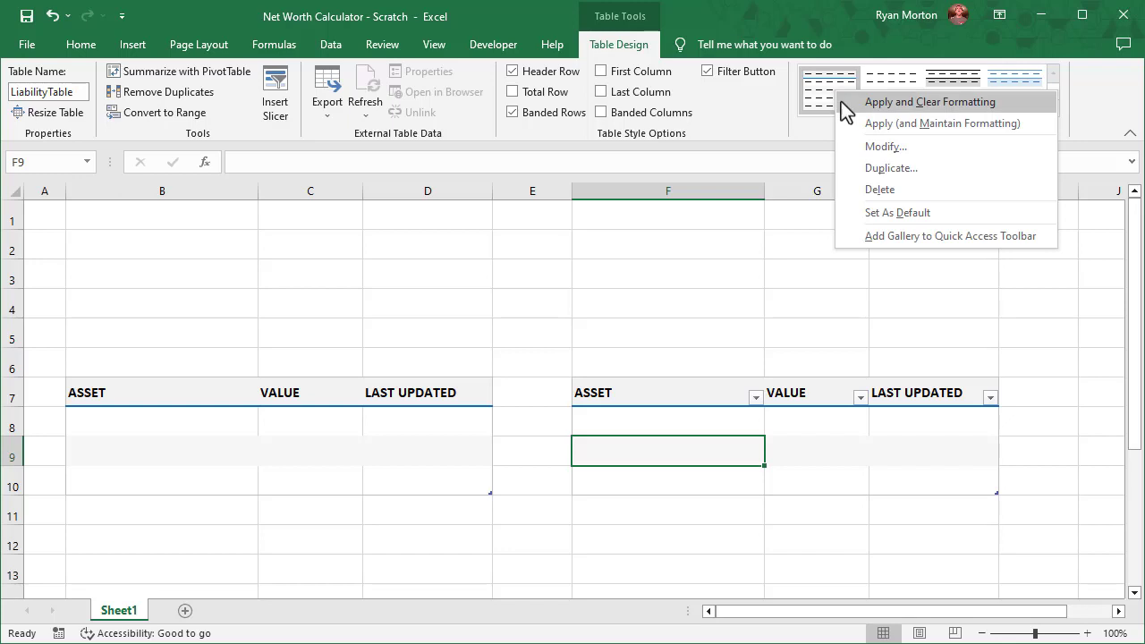
left_click(892, 169)
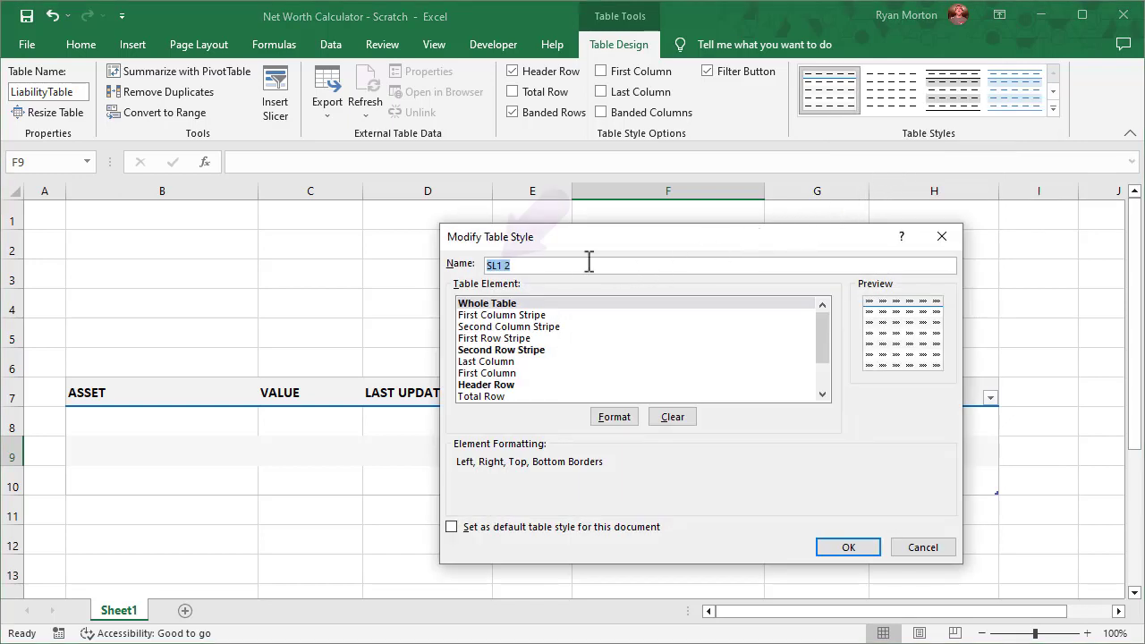
type("SL")
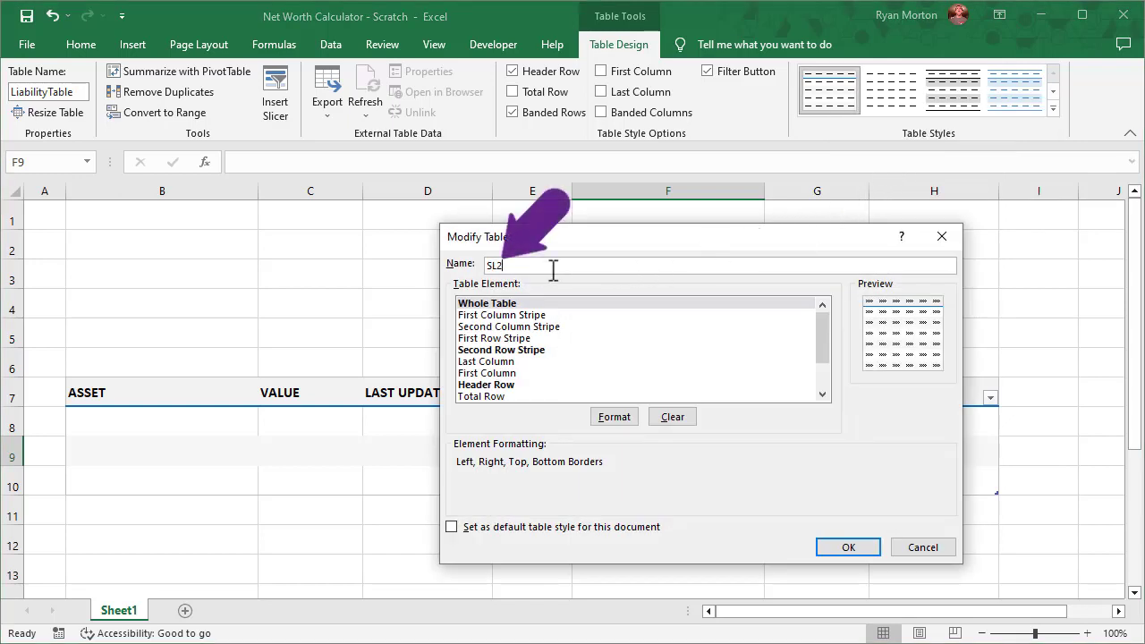
Give SL2 a medium red header-row bottom border, apply it to LiabilityTable, and turn off filter buttons.
left_click(511, 394)
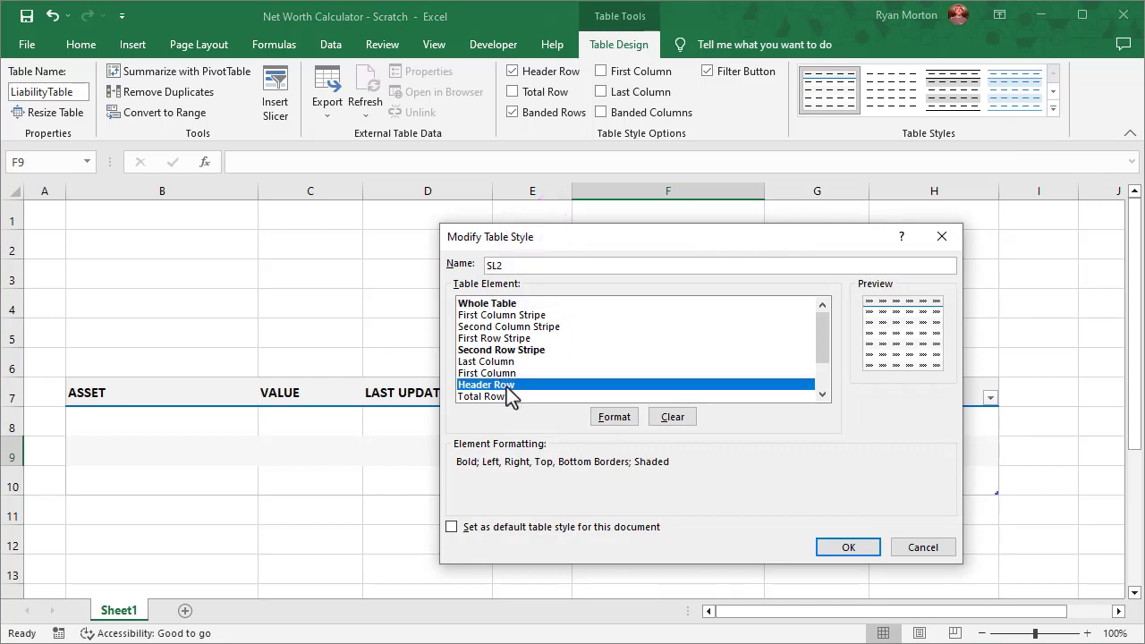
left_click(608, 417)
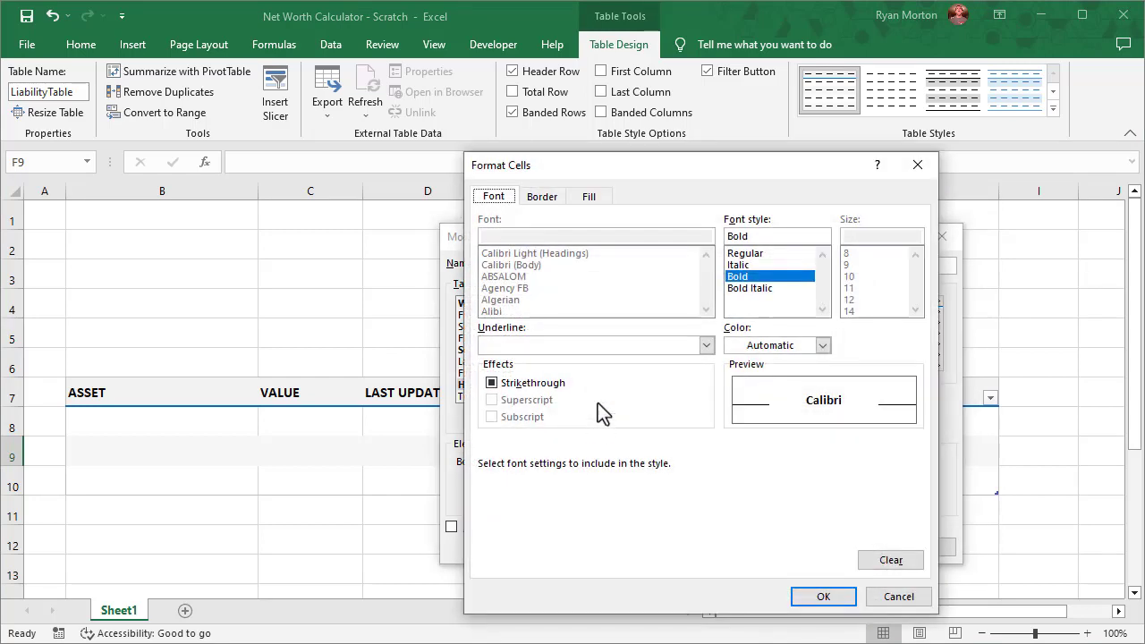
left_click(542, 197)
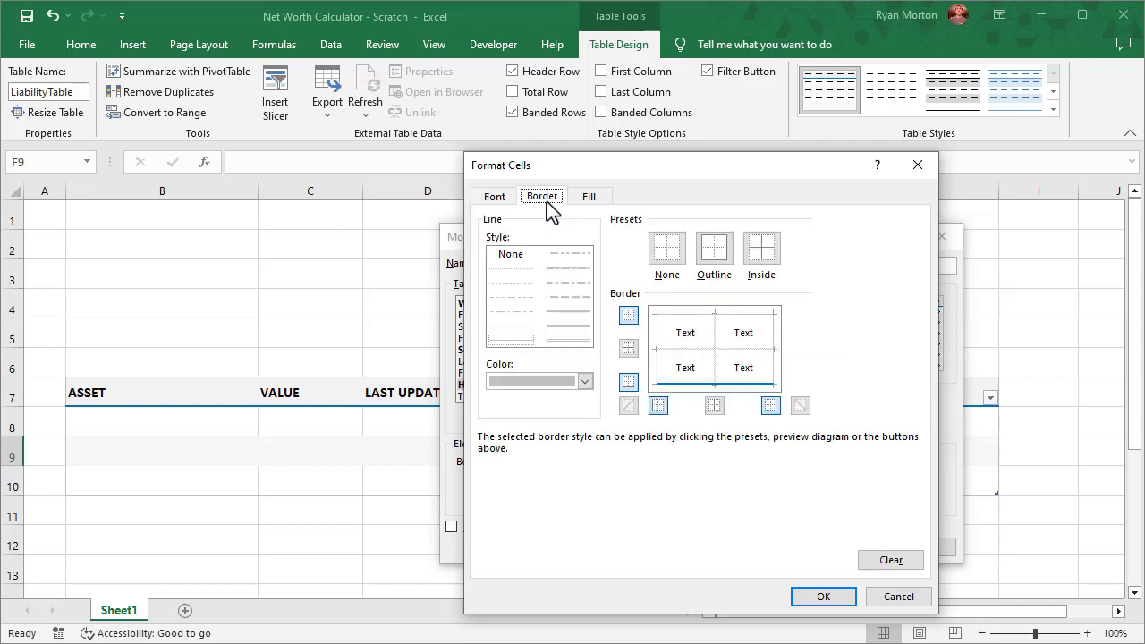
left_click(577, 381)
left_click(502, 539)
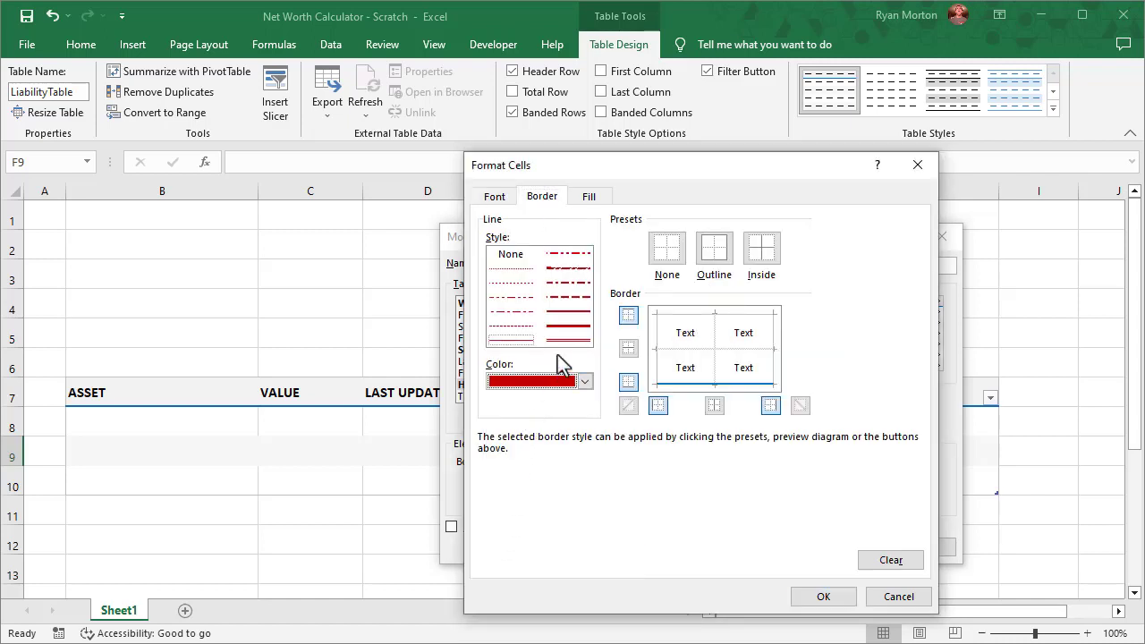
left_click(580, 311)
left_click(629, 382)
left_click(818, 597)
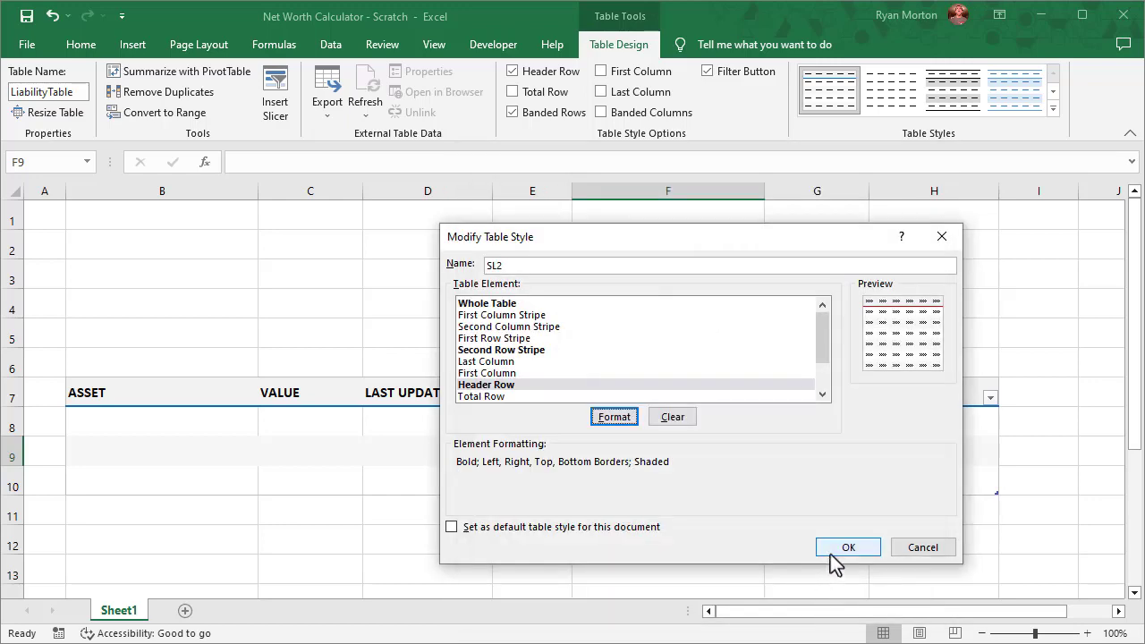
left_click(829, 553)
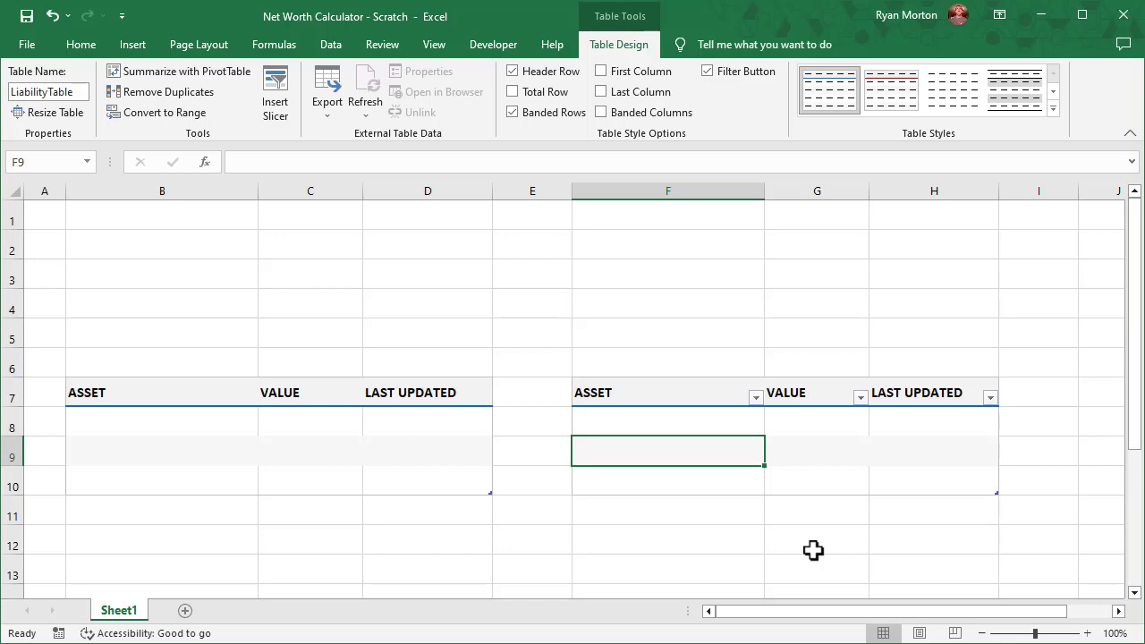
left_click(883, 104)
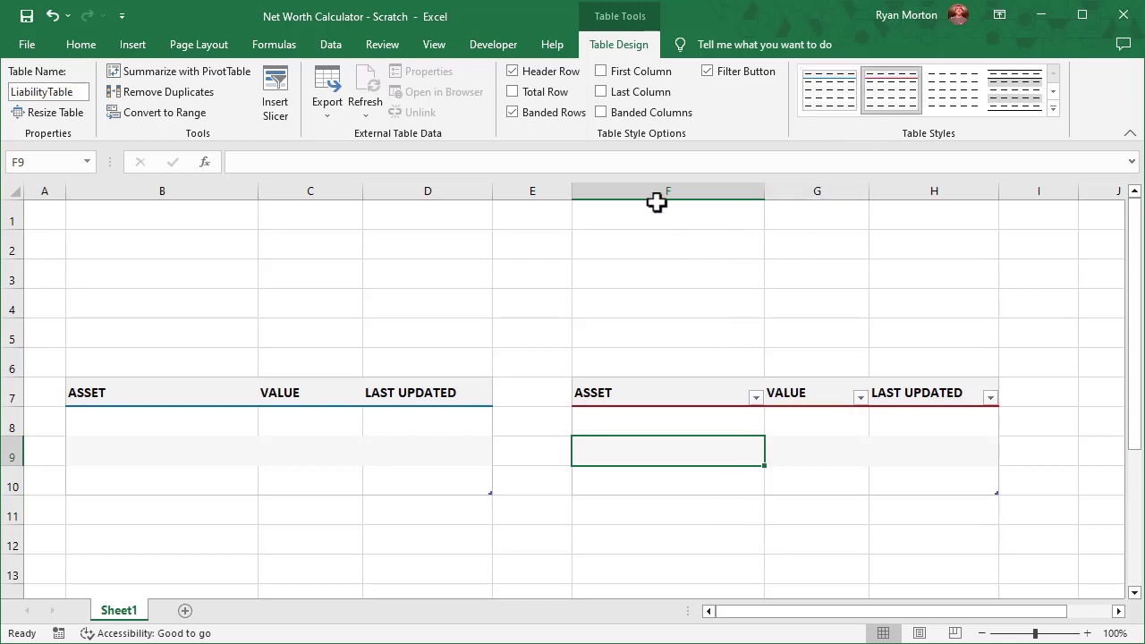
left_click(707, 72)
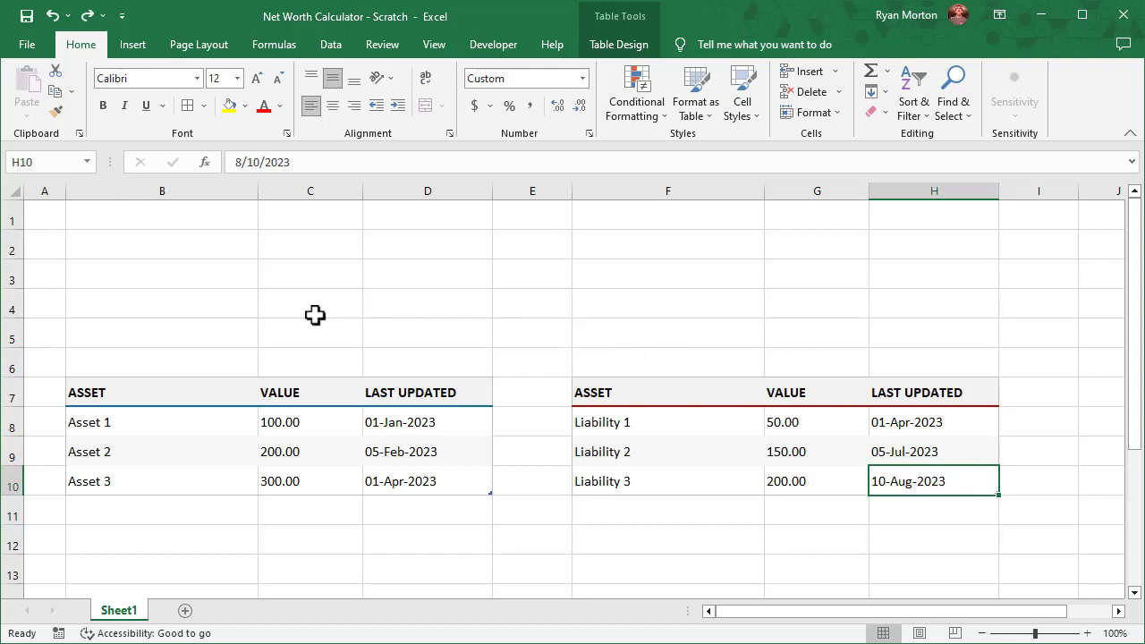
Give B4:C5 light grey outline and inside borders.
left_click_drag(224, 304, 268, 320)
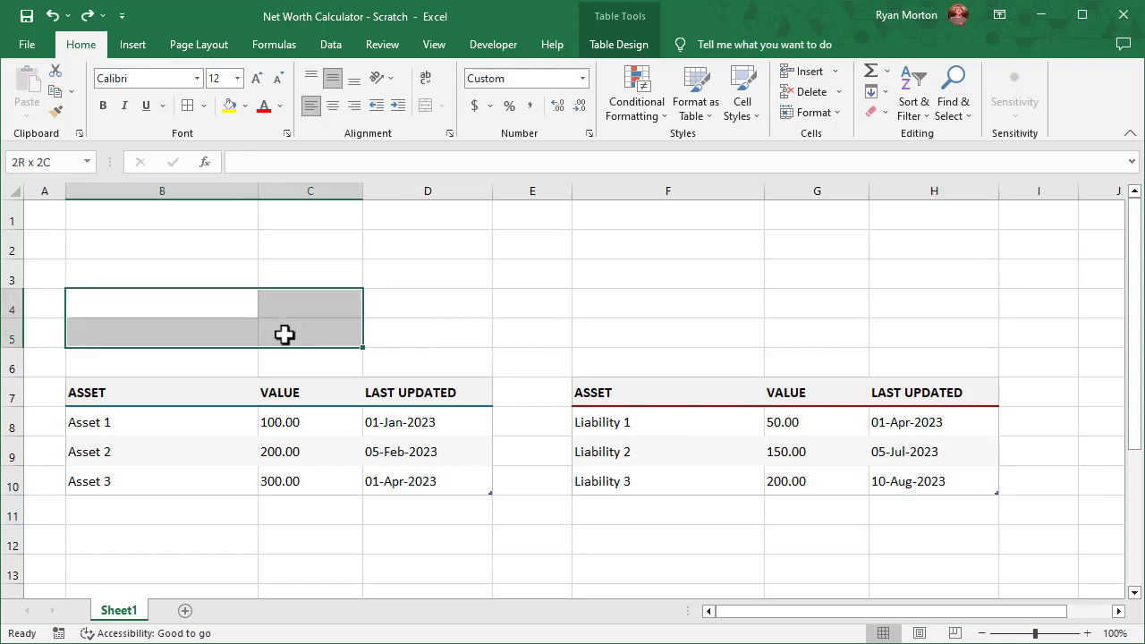
left_click(204, 105)
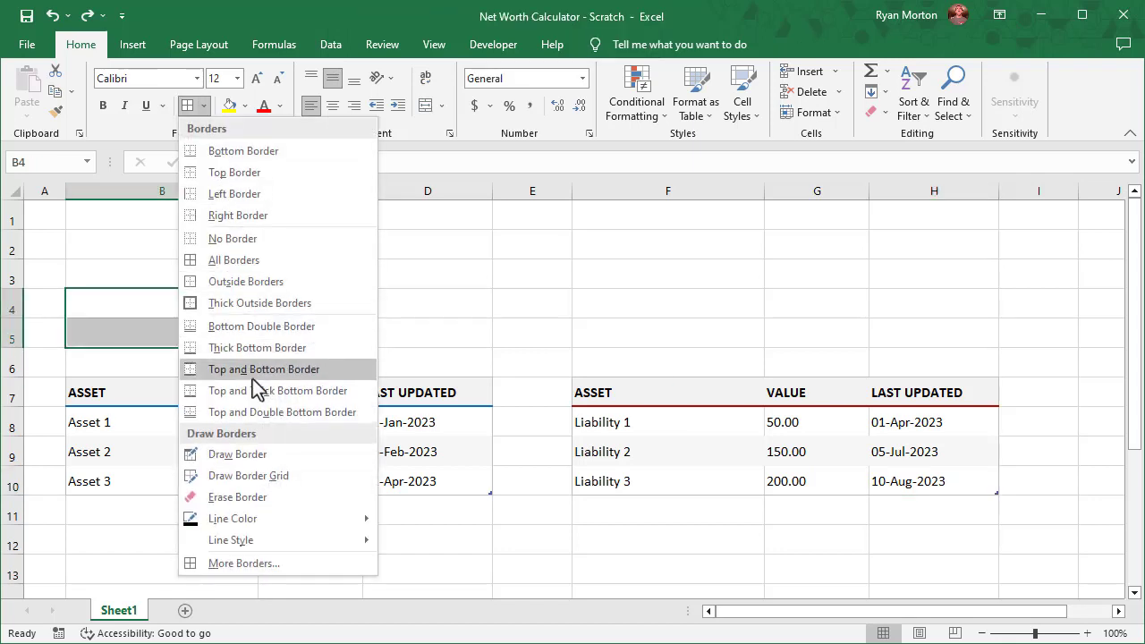
left_click(292, 562)
left_click(543, 396)
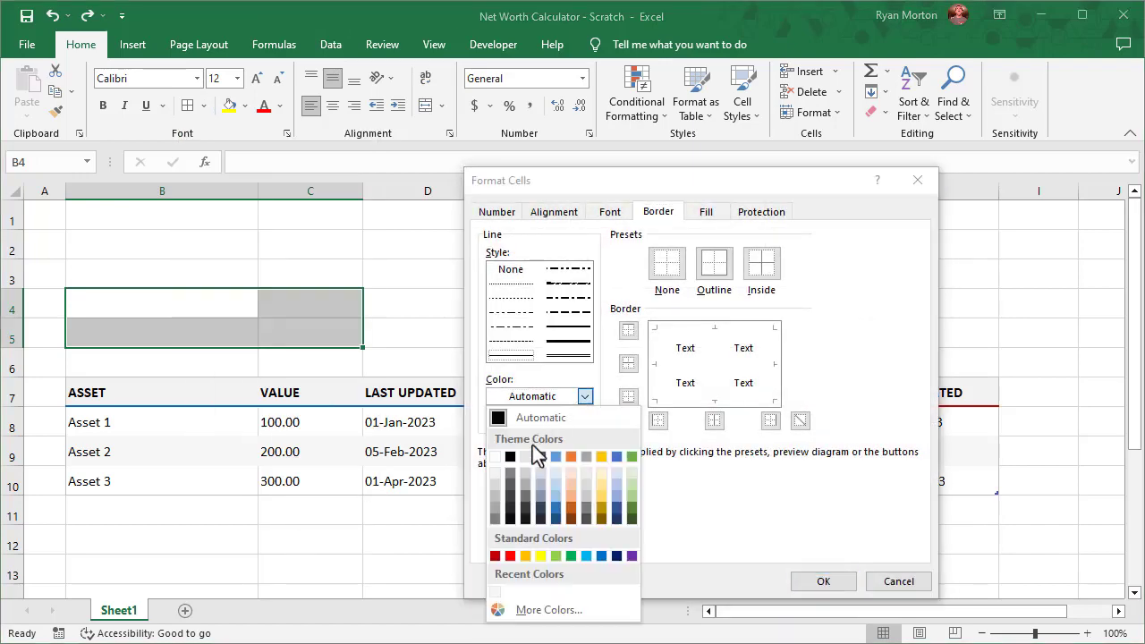
left_click(495, 501)
left_click(711, 273)
left_click(765, 266)
left_click(822, 581)
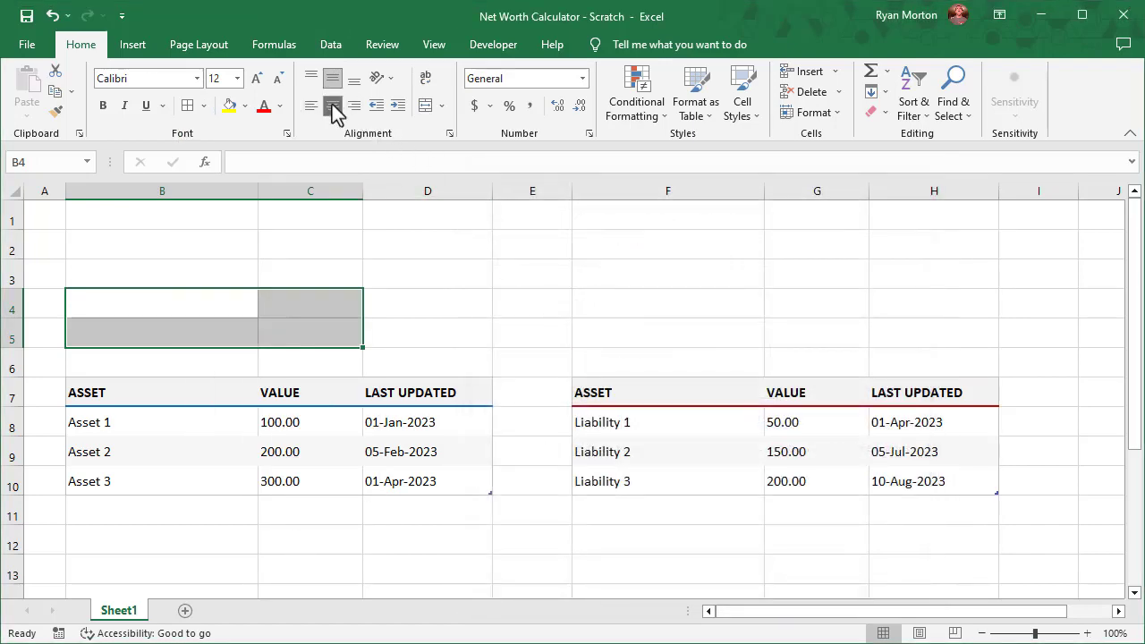
Shade the label cells B4:B5 light grey.
left_click_drag(212, 298, 212, 322)
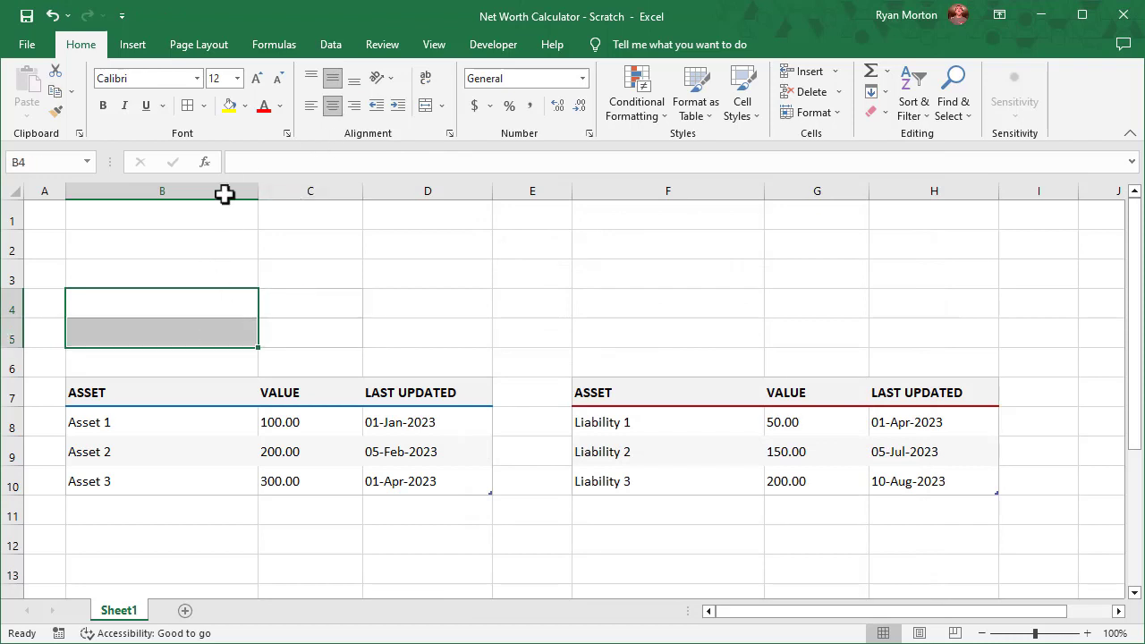
left_click(244, 106)
left_click(227, 164)
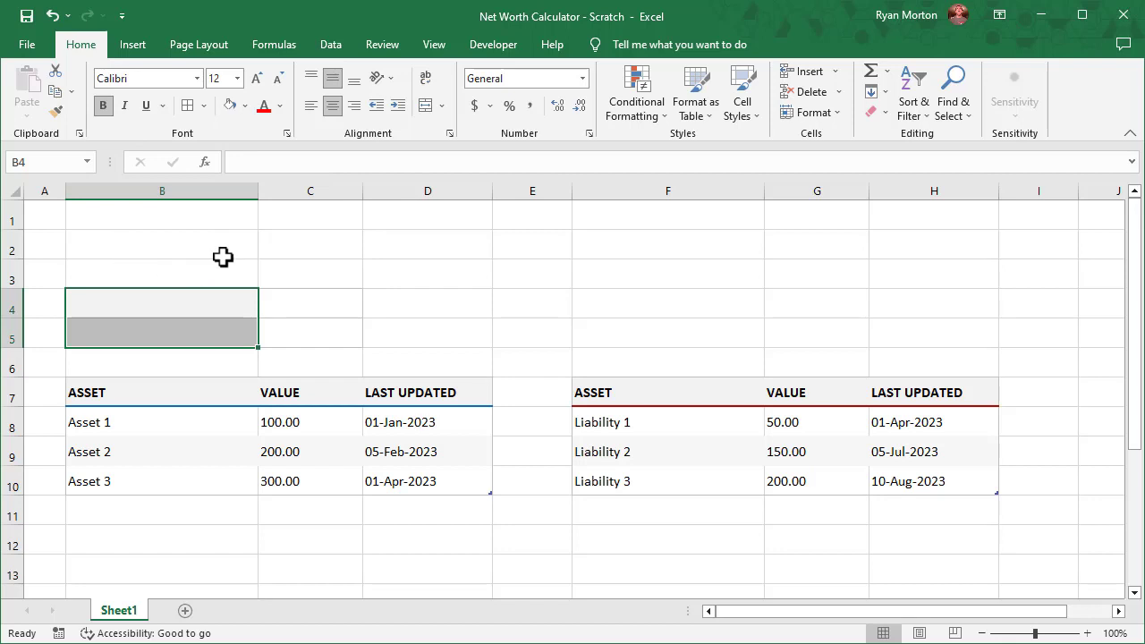
Format the value cells C4:C5 as Number with thousands separators.
left_click_drag(298, 306, 309, 331)
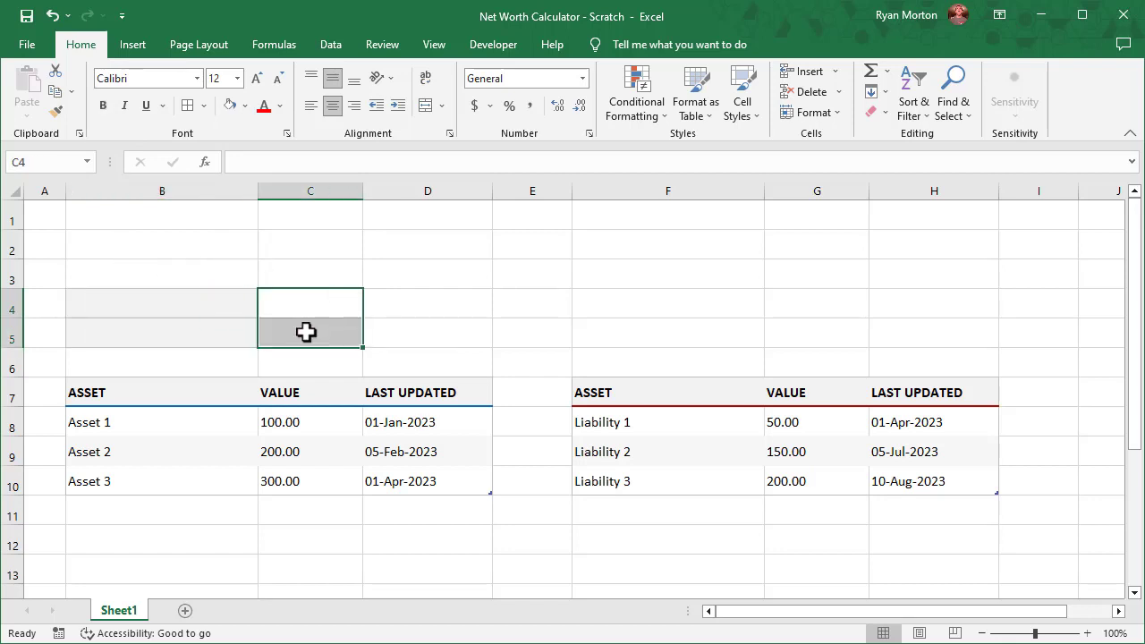
left_click(582, 79)
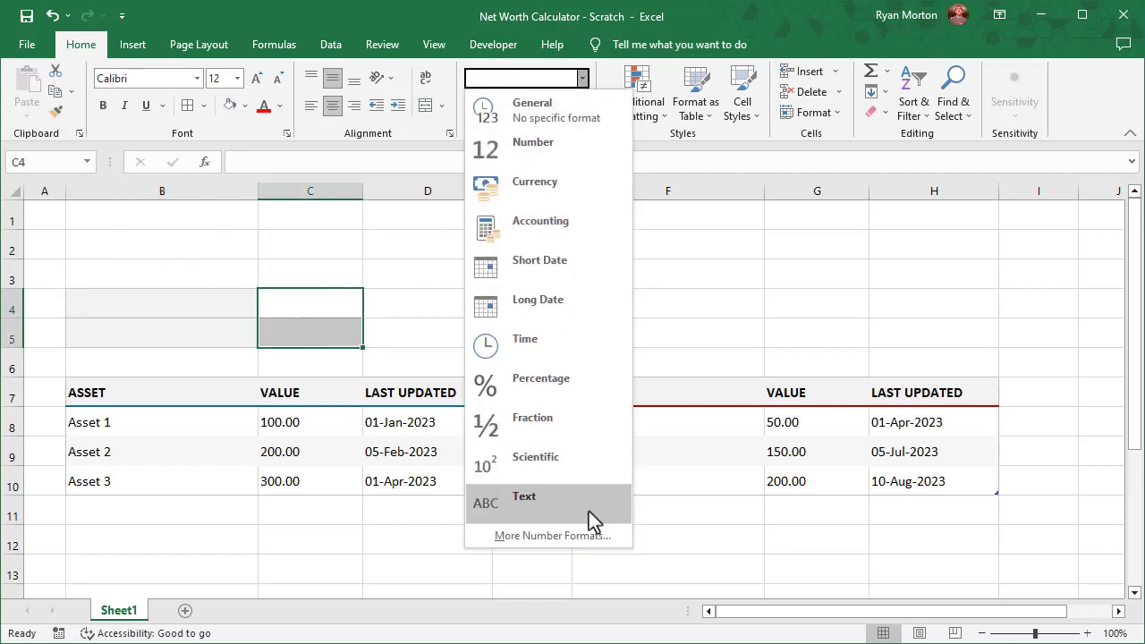
left_click(586, 534)
left_click(499, 262)
left_click(608, 314)
left_click(820, 582)
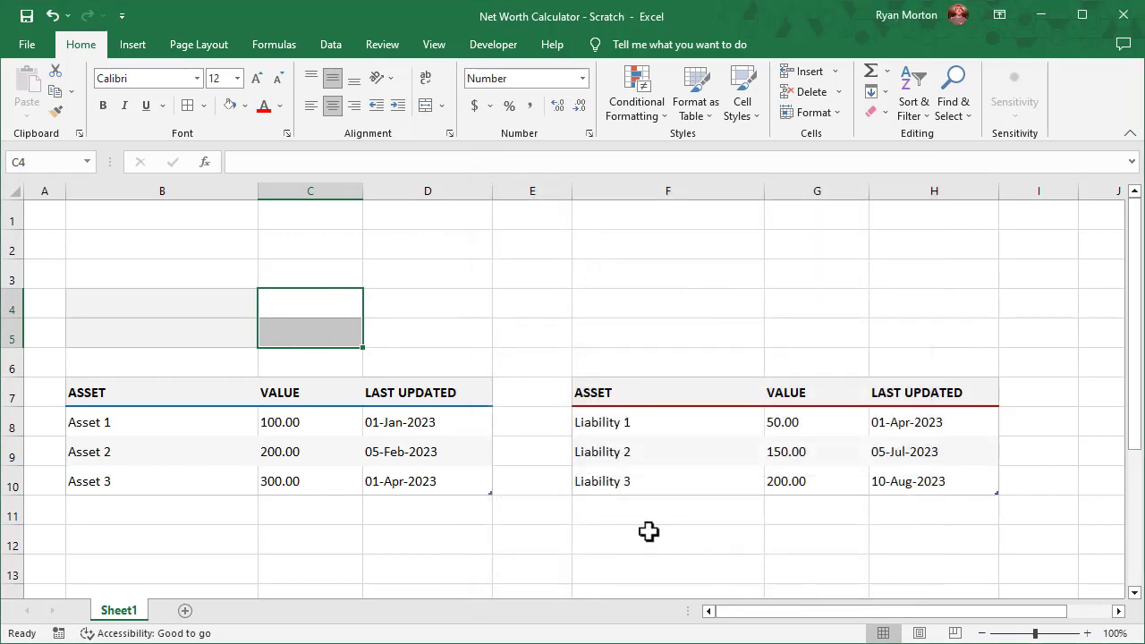
Copy the B4:C5 summary block and paste it at F4:G5.
left_click_drag(208, 301, 306, 332)
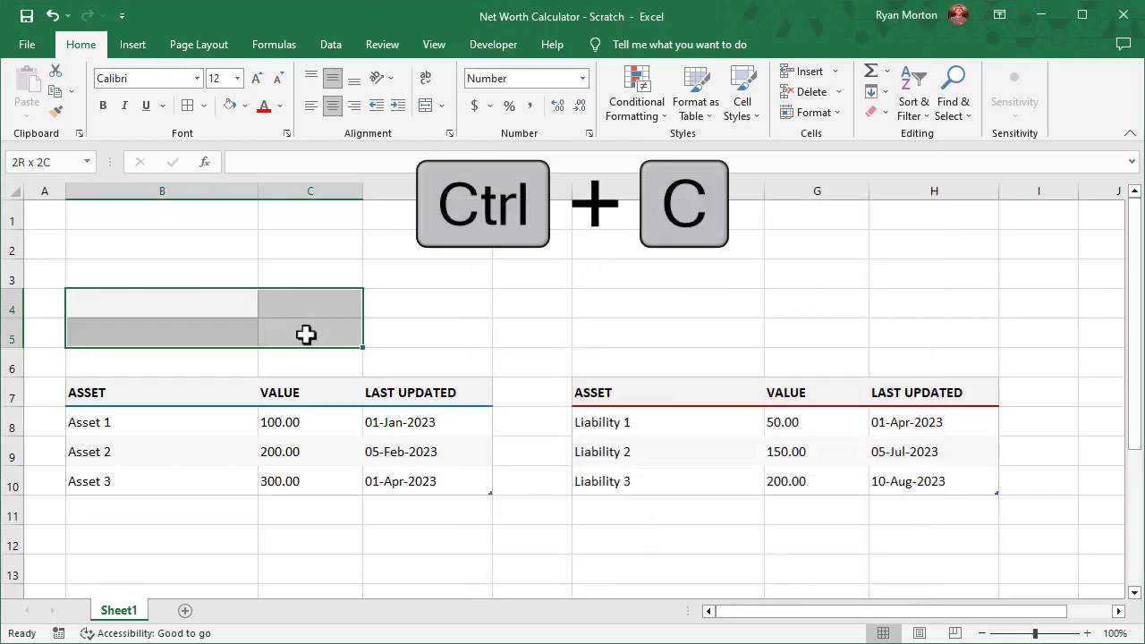
key("ctrl+c")
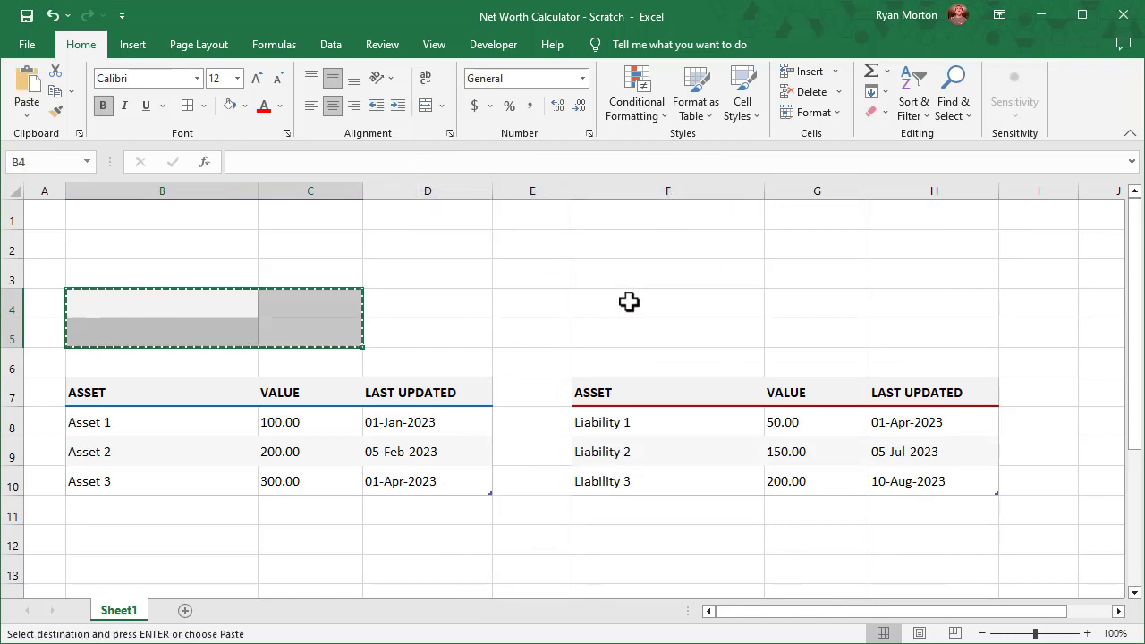
left_click(632, 301)
key("ctrl+v")
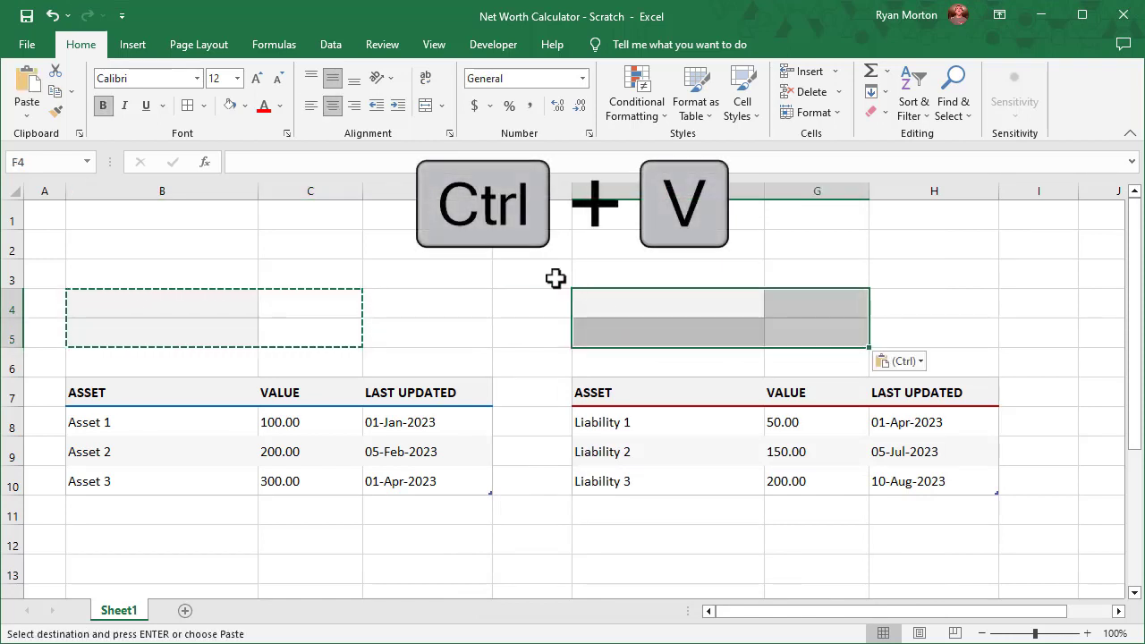
Format cell G5 with the 14-Mar-12 date style.
left_click(473, 265)
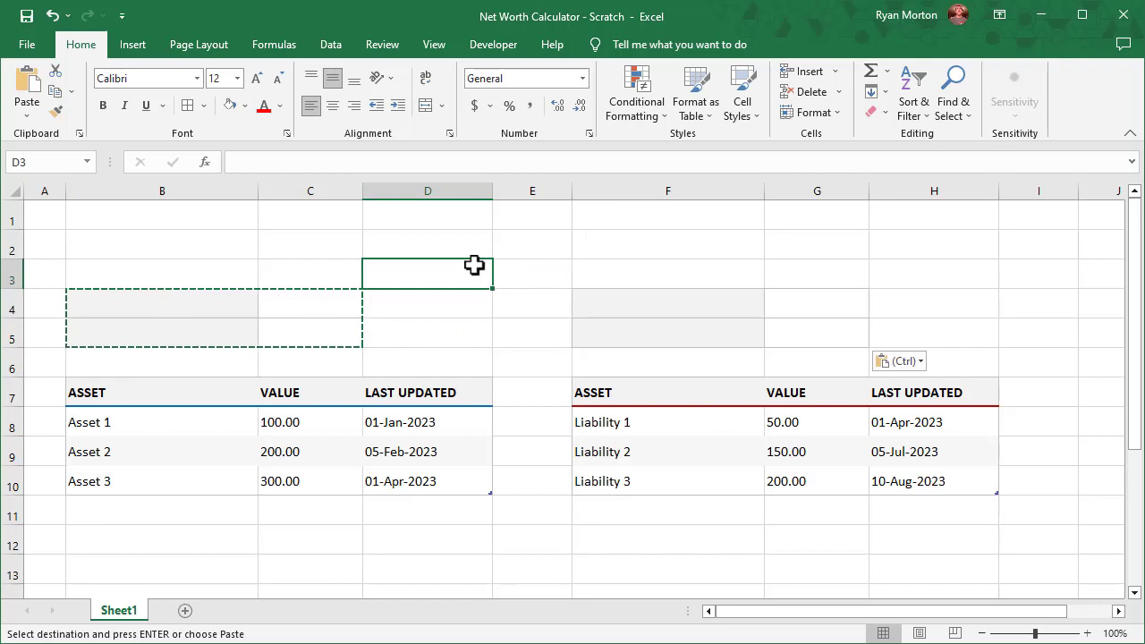
left_click(803, 331)
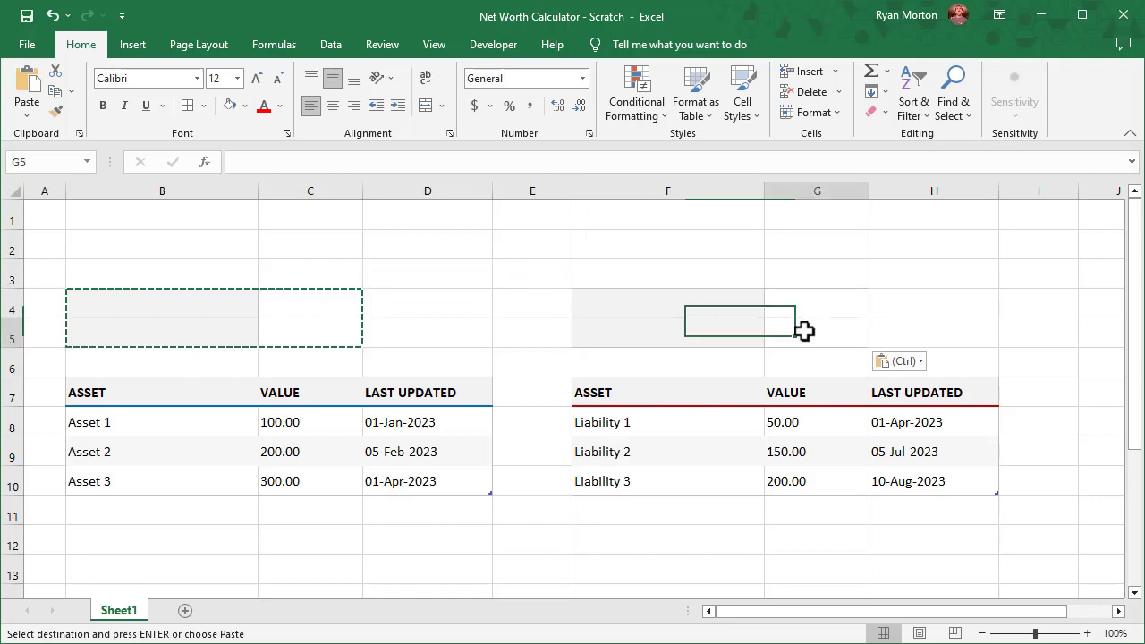
left_click(582, 79)
left_click(559, 535)
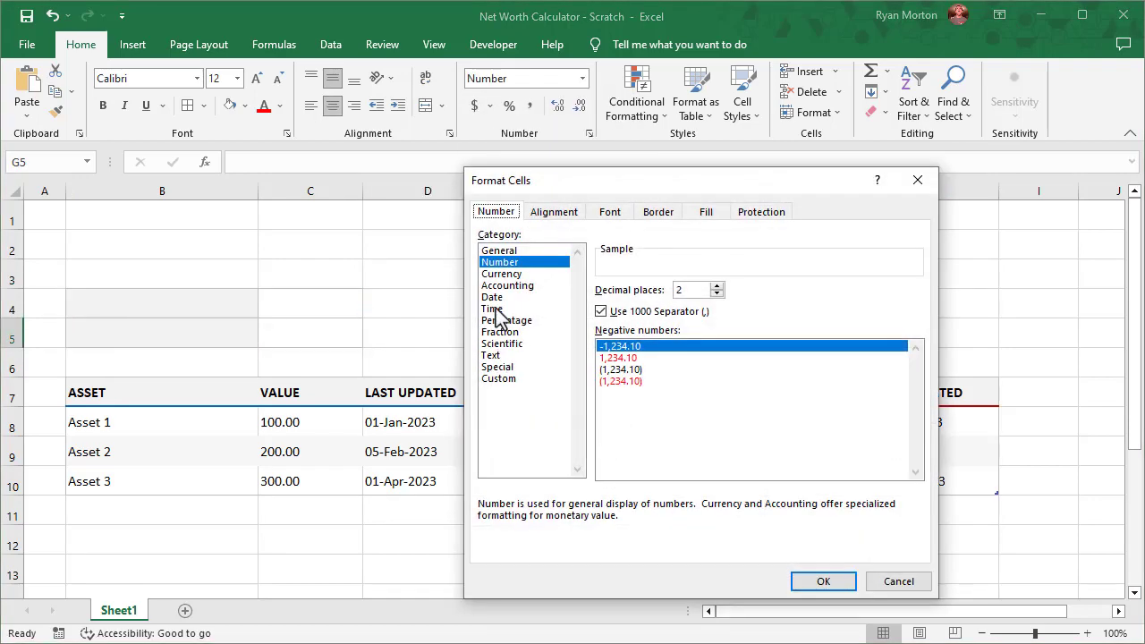
left_click(496, 297)
left_click(915, 370)
left_click(636, 372)
left_click(501, 378)
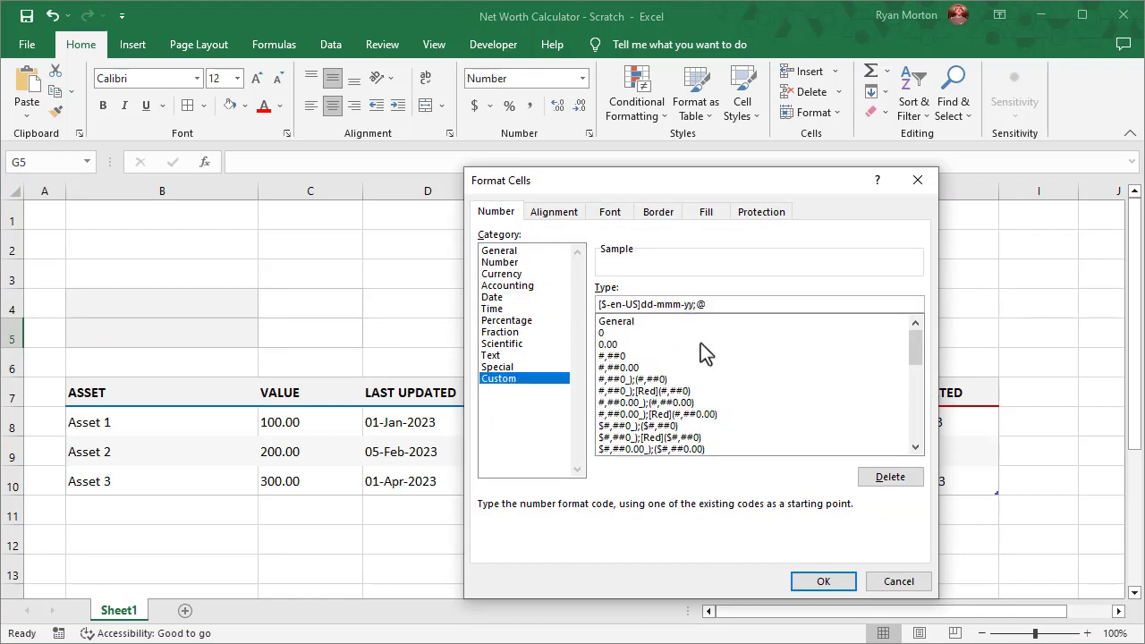
left_click(824, 583)
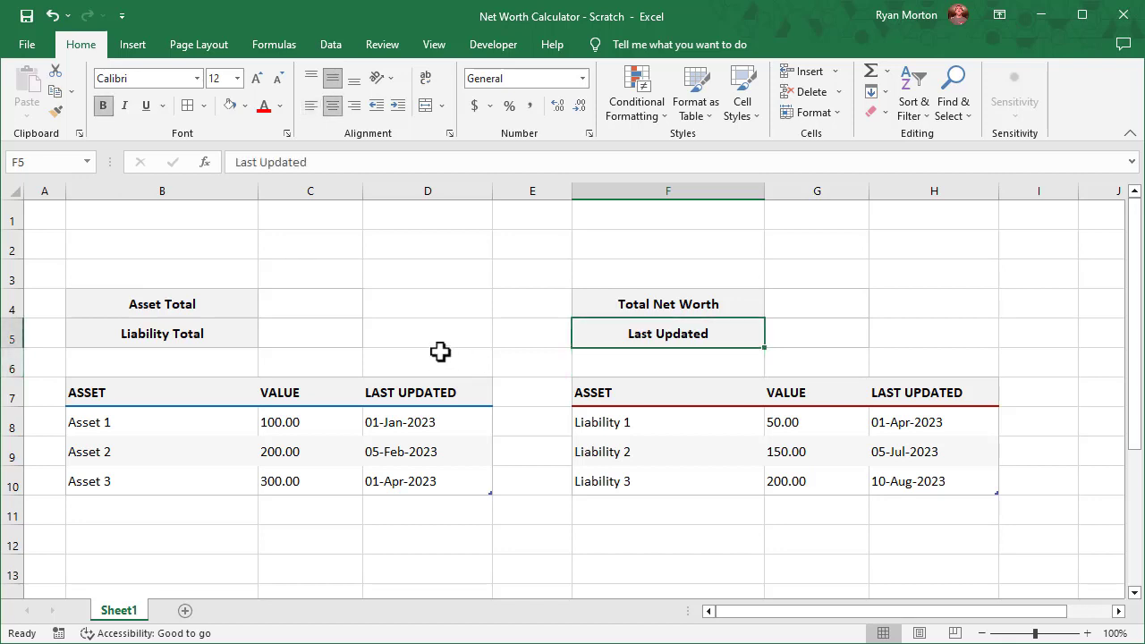
Enter =SUM(AssetTable[VALUE]) in C4 for the Asset Total.
left_click(346, 306)
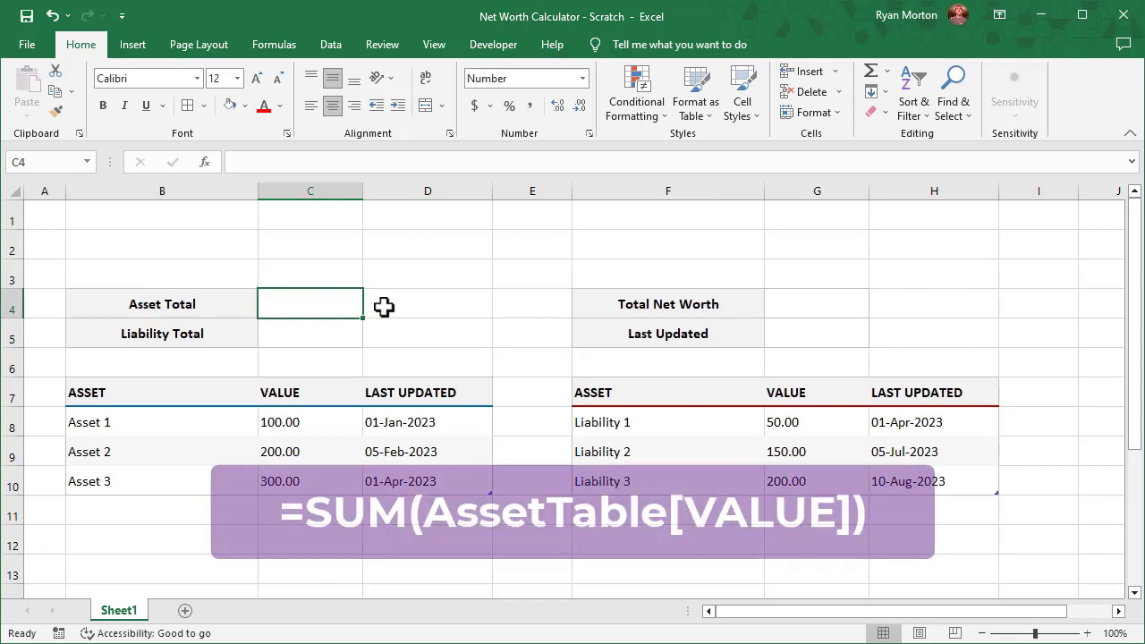
type("=sum")
key("Tab")
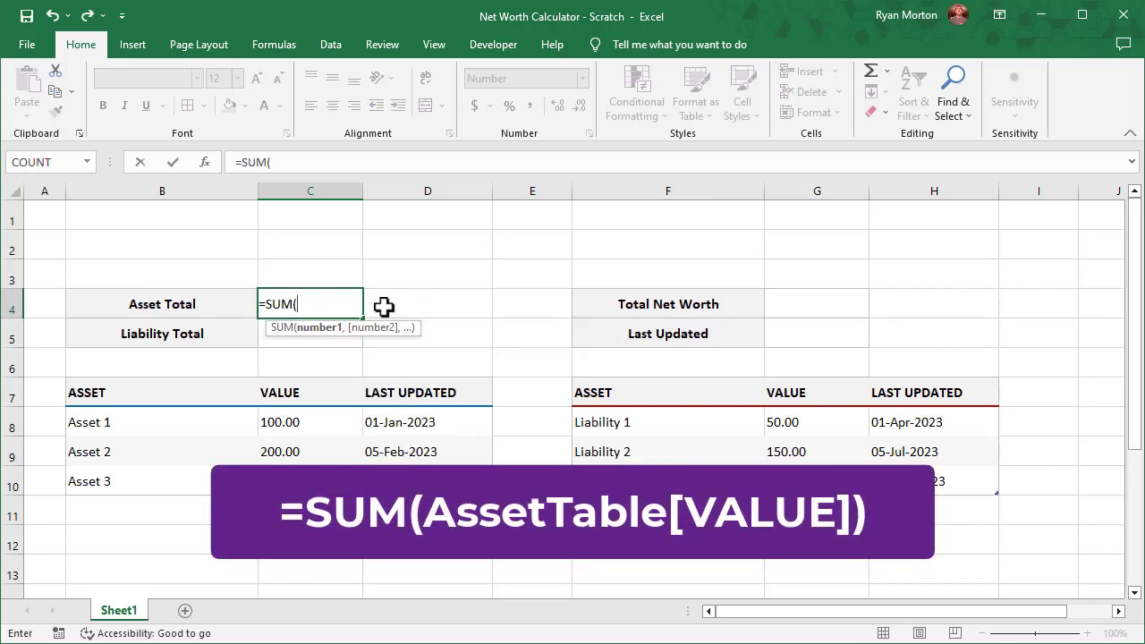
type("ass")
key("Tab")
type("[va")
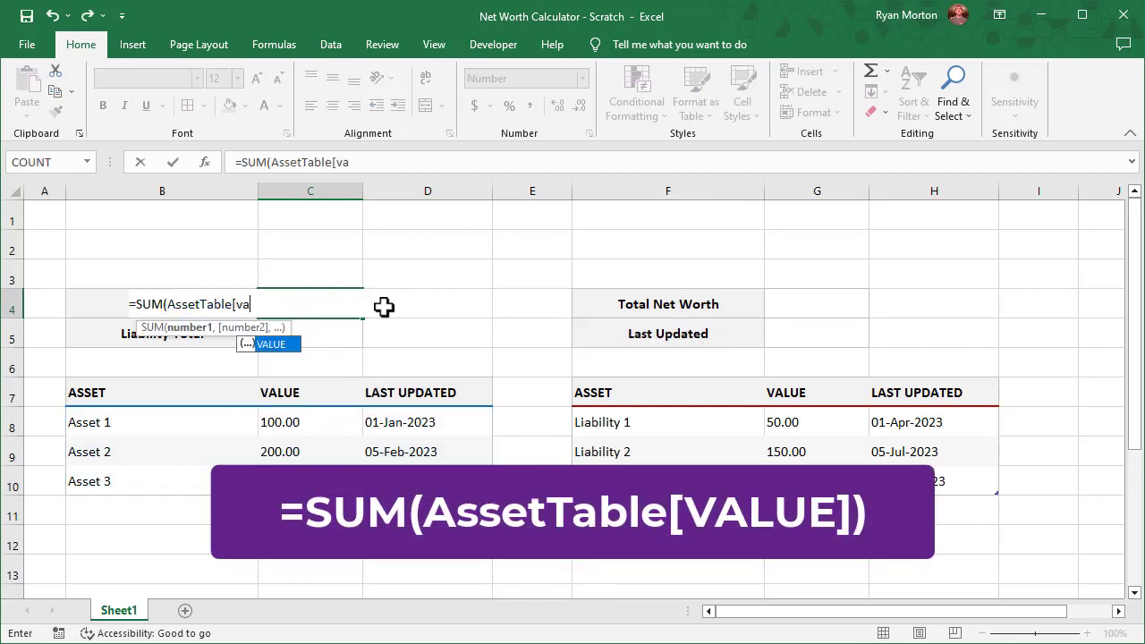
key("Tab")
type("])")
key("Return")
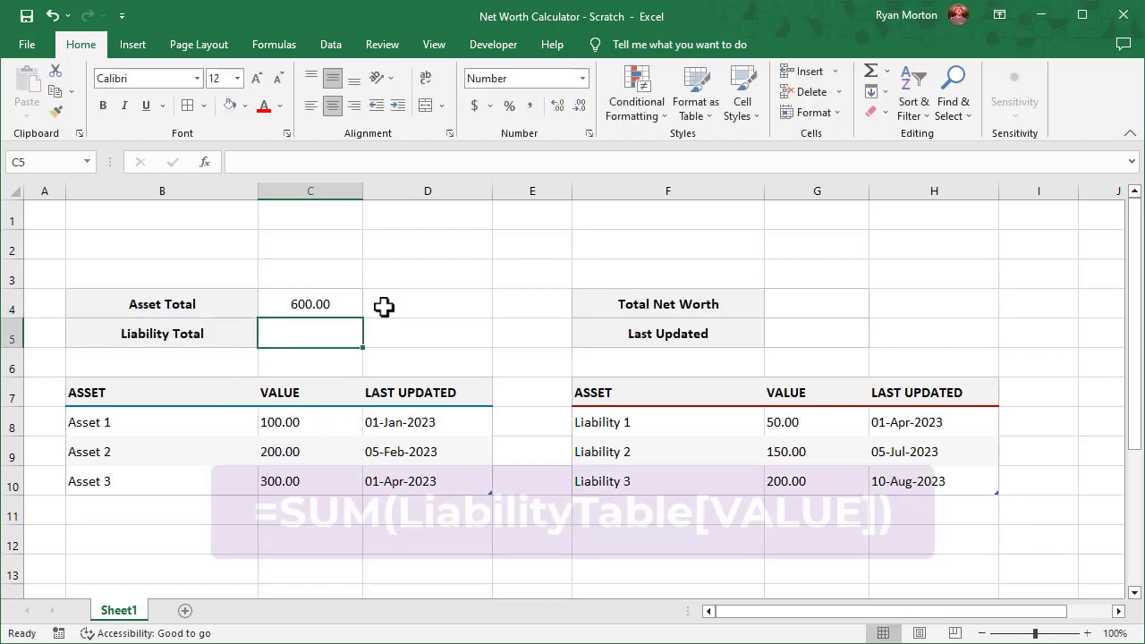
Enter =SUM(LiabilityTable[VALUE]) in C5 for the Liability Total.
type("=sum")
key("Tab")
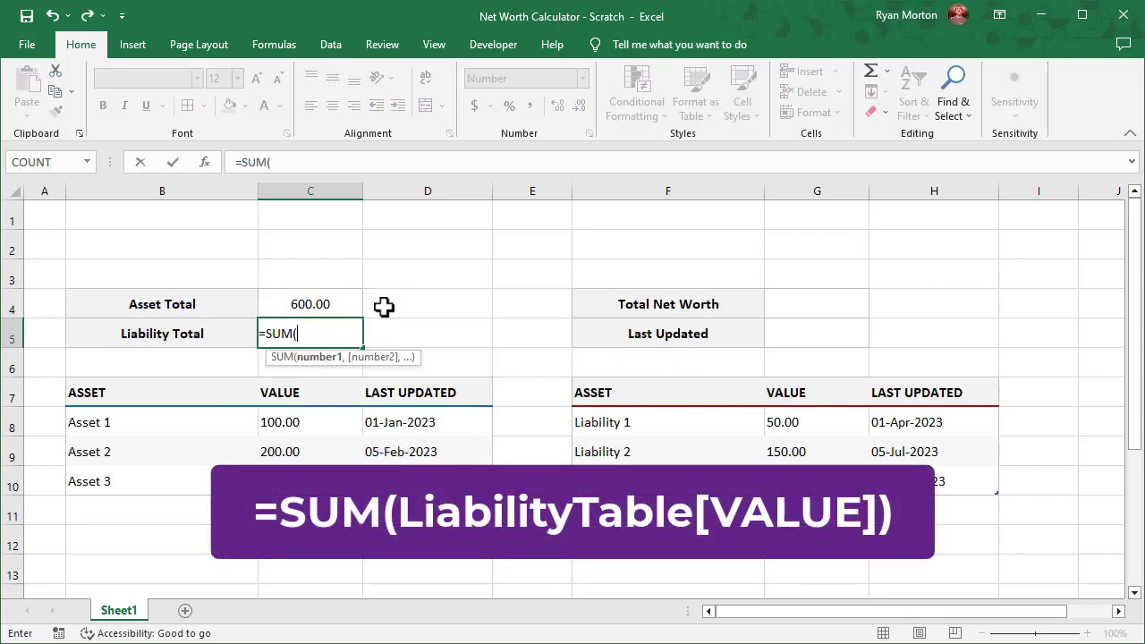
type("lityTa")
key("Tab")
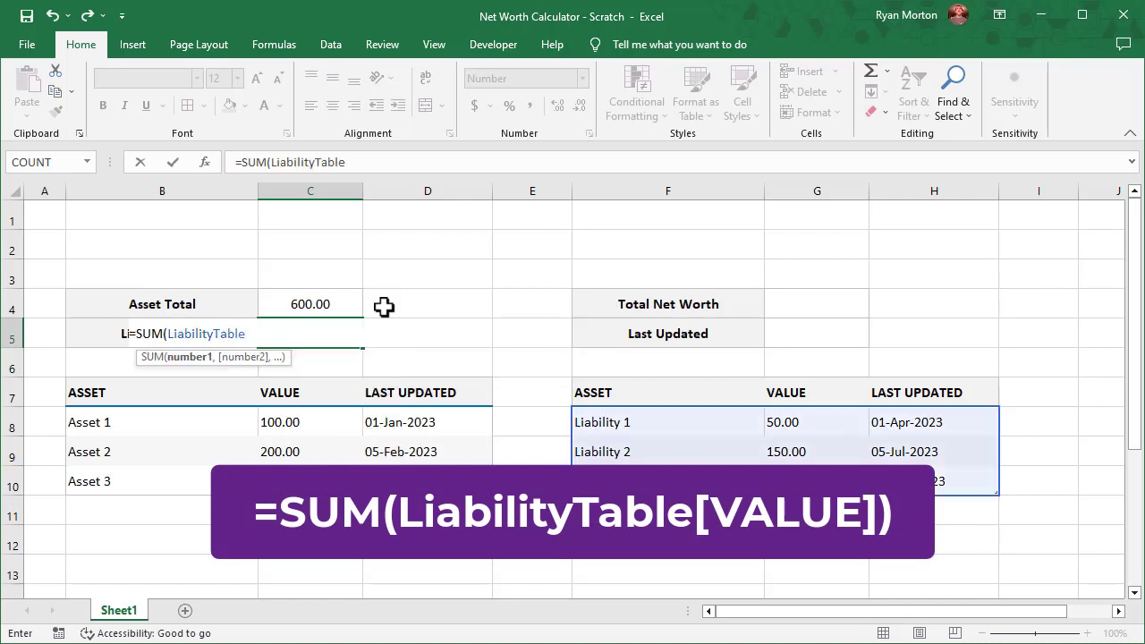
type("[va")
key("Tab")
type("]")
key("Return")
Enter =C4-C5 in G4 for the Total Net Worth.
left_click(799, 300)
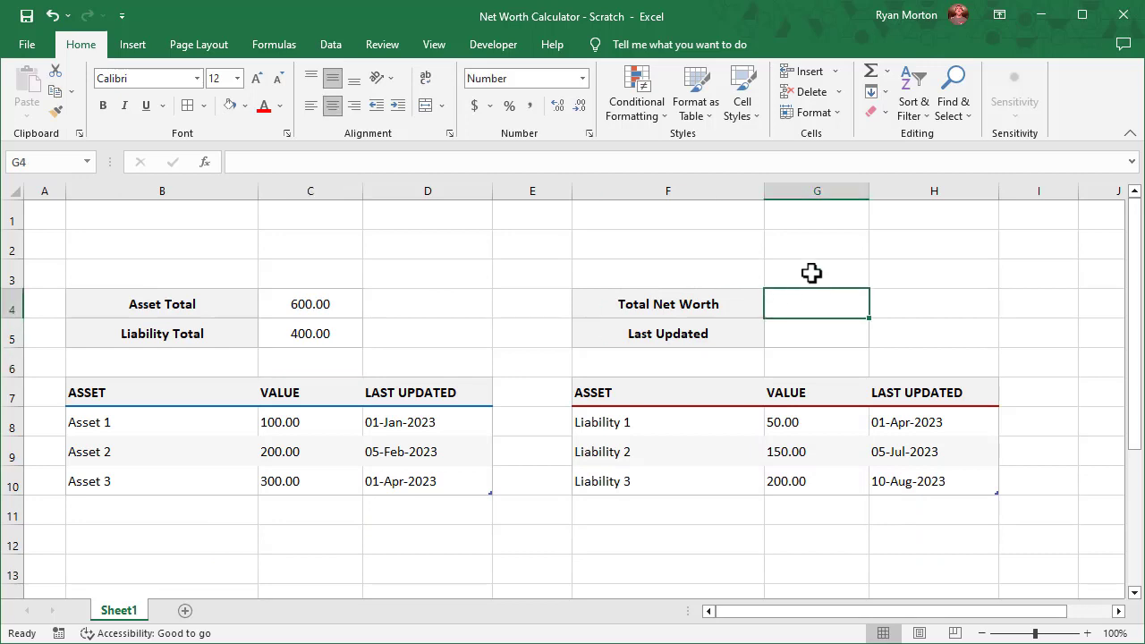
type("=C4-C5")
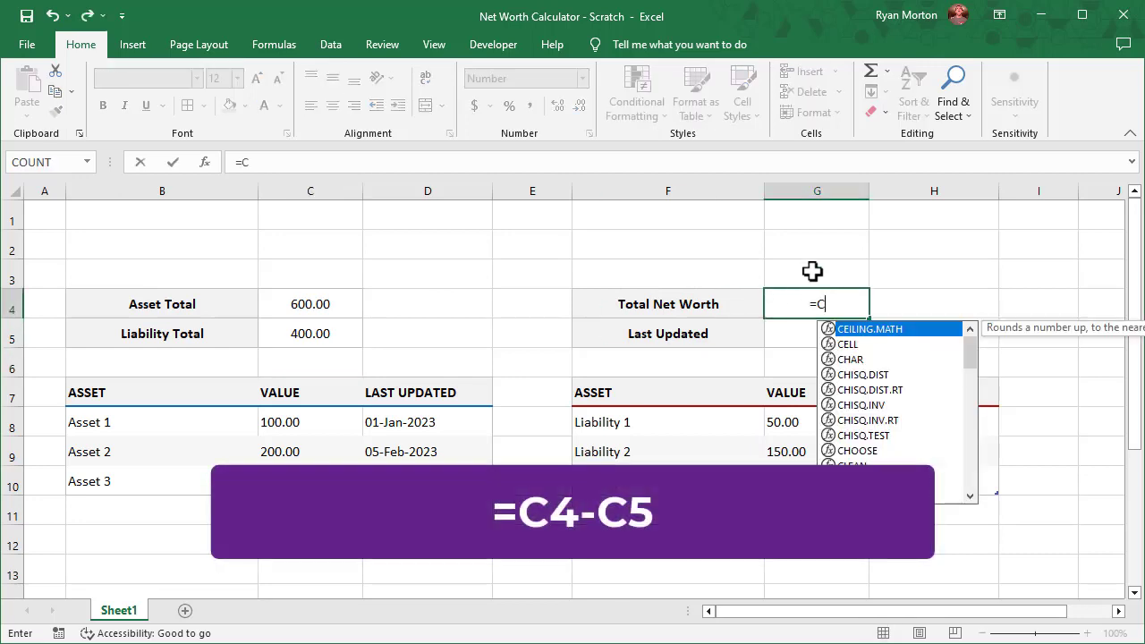
key("Return")
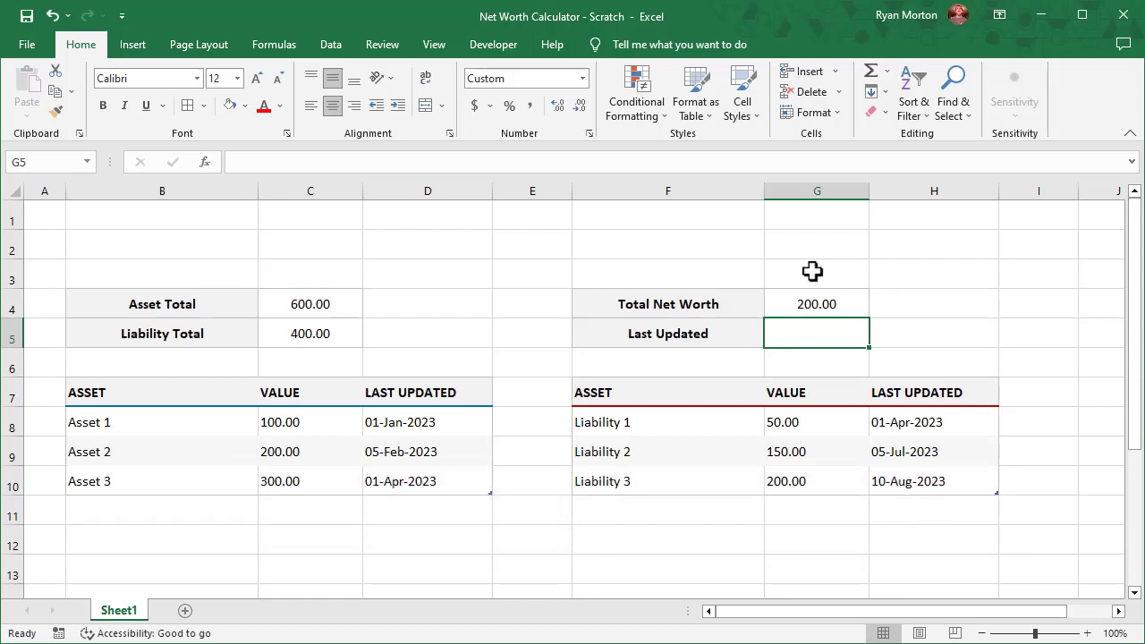
Enter a MAX formula over both tables' LAST UPDATED columns in G5.
type("=max")
key("Tab")
type("ass")
key("Tab")
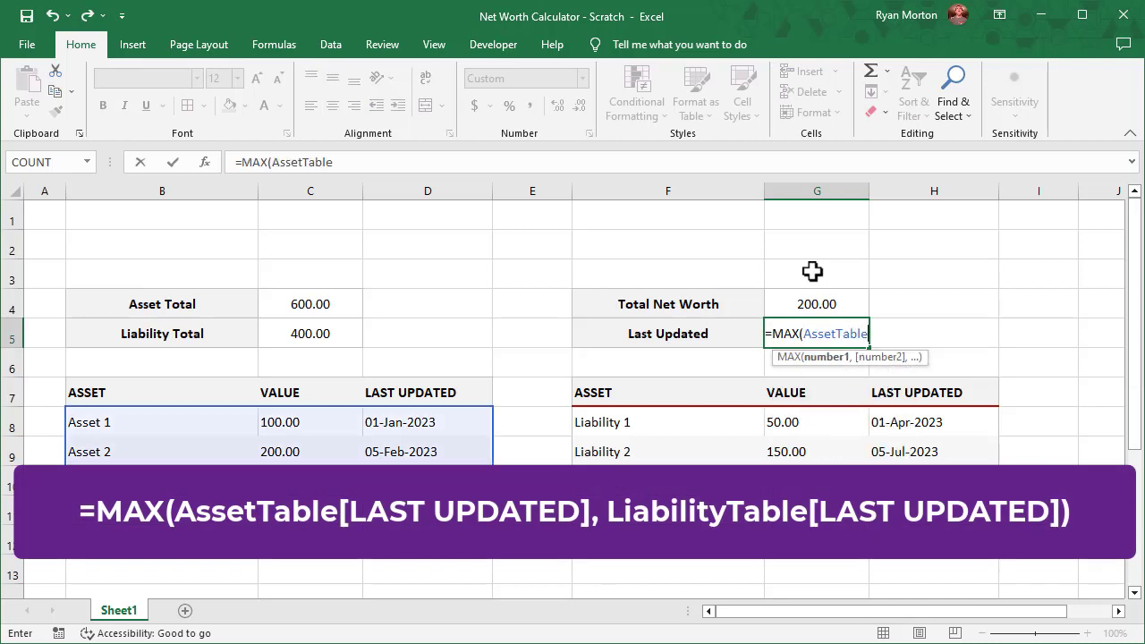
type("[las")
key("Tab")
type("]")
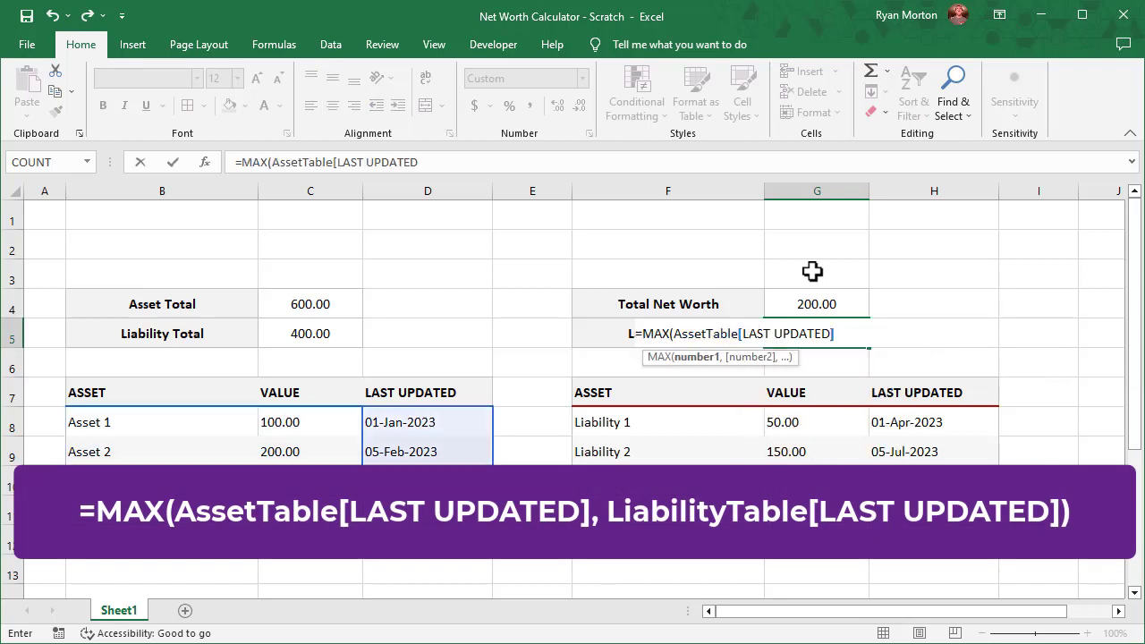
type(",liab")
key("Tab")
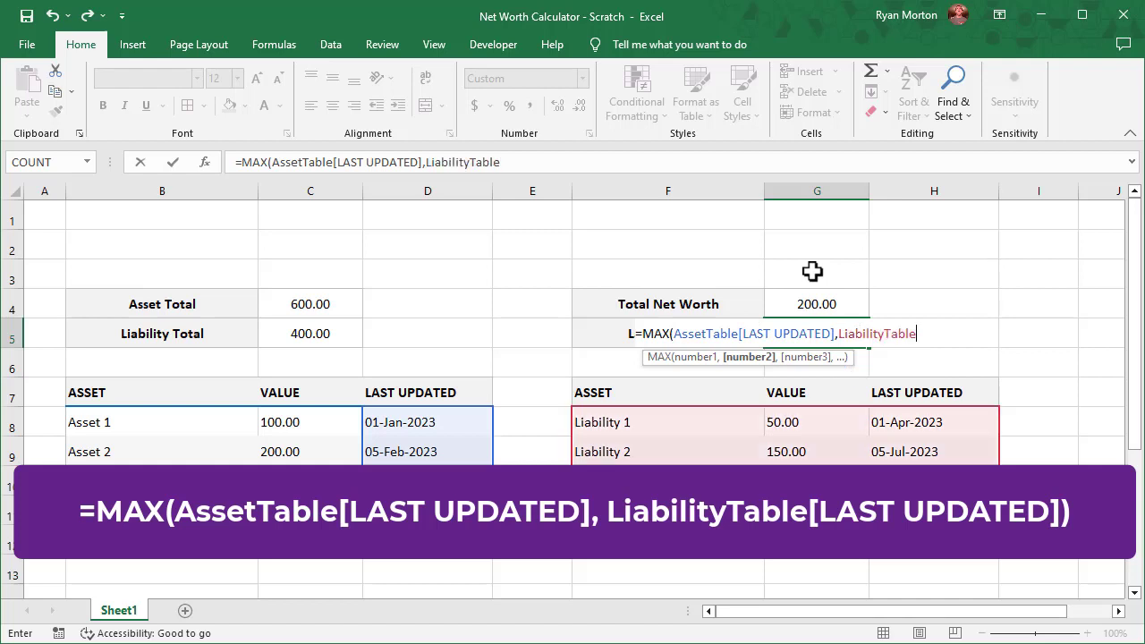
type("[l")
key("Tab")
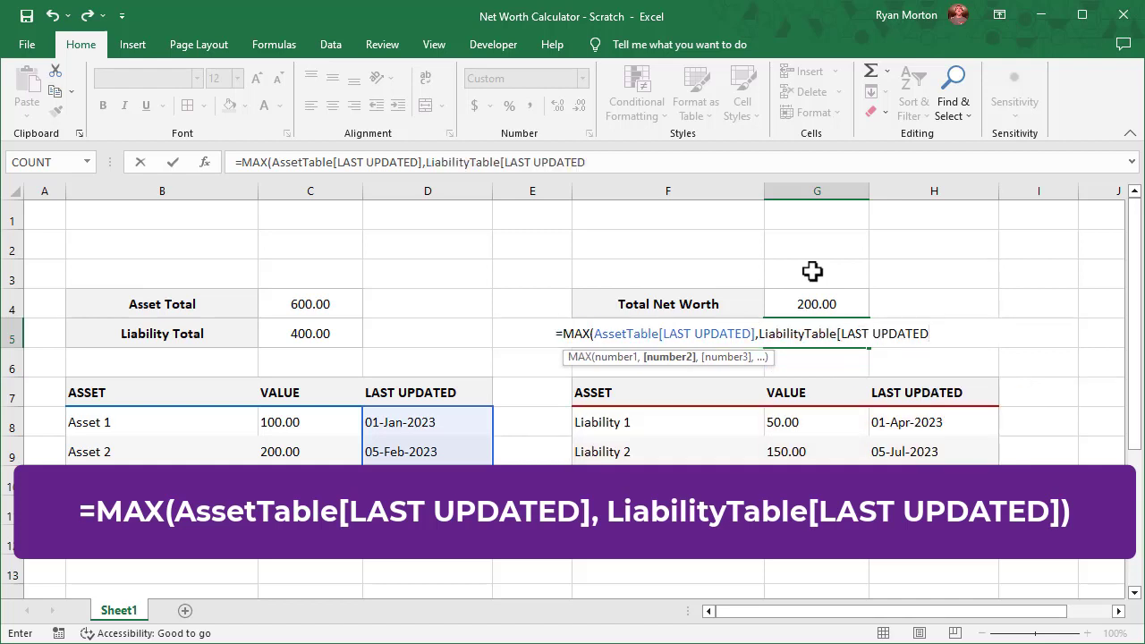
type("])")
key("Return")
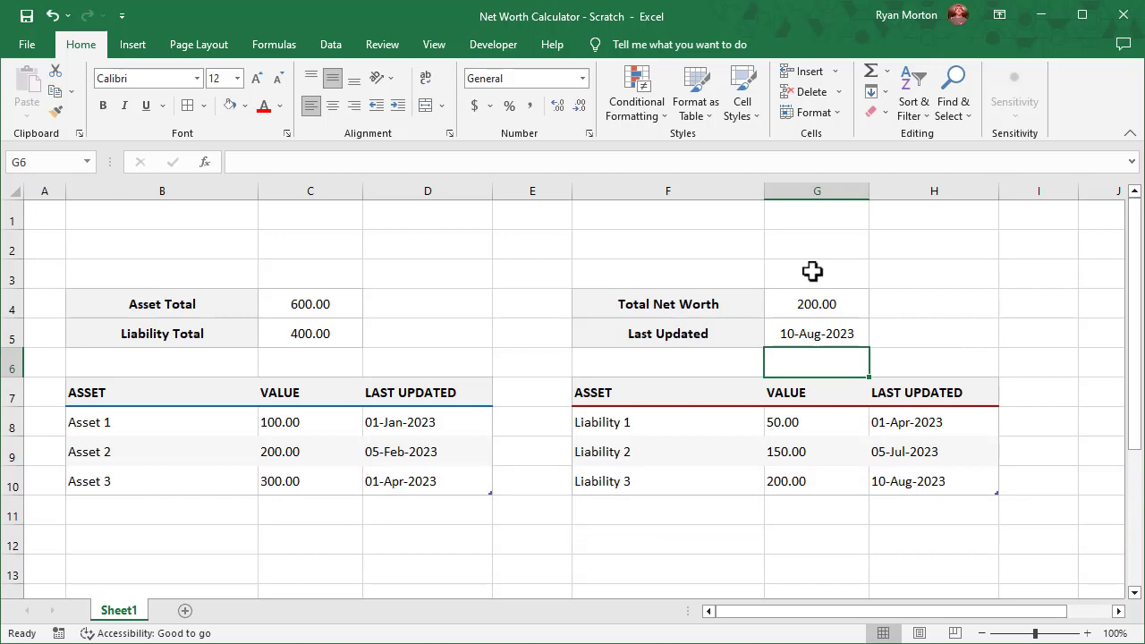
Color the Asset Total in C4 blue and the Liability Total in C5 dark red.
left_click(327, 295)
left_click(280, 105)
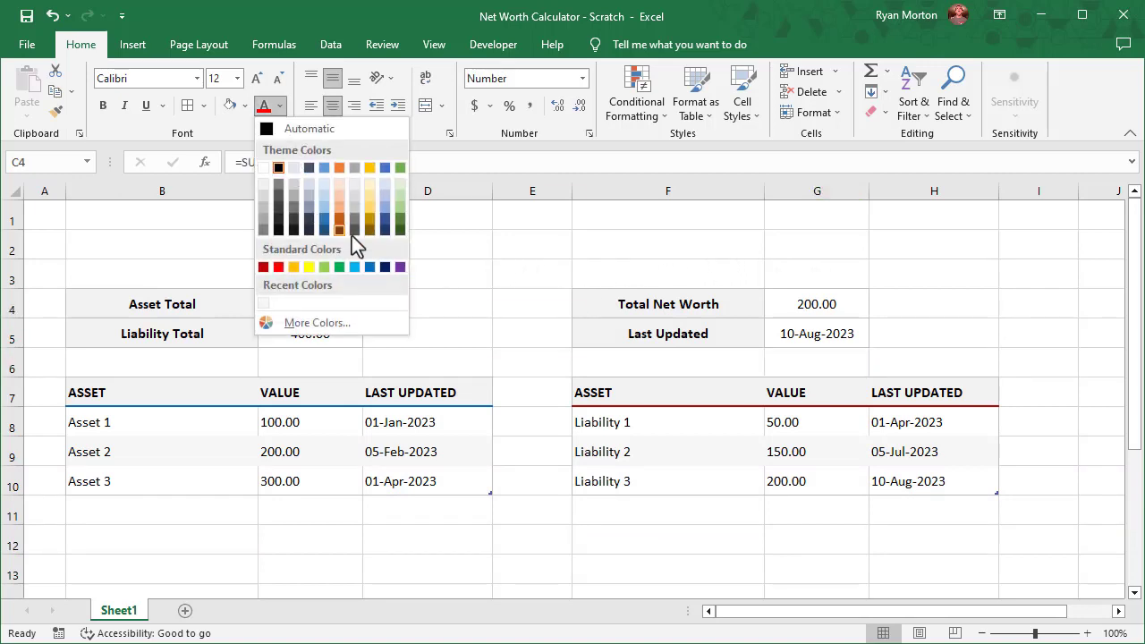
left_click(369, 267)
left_click(339, 334)
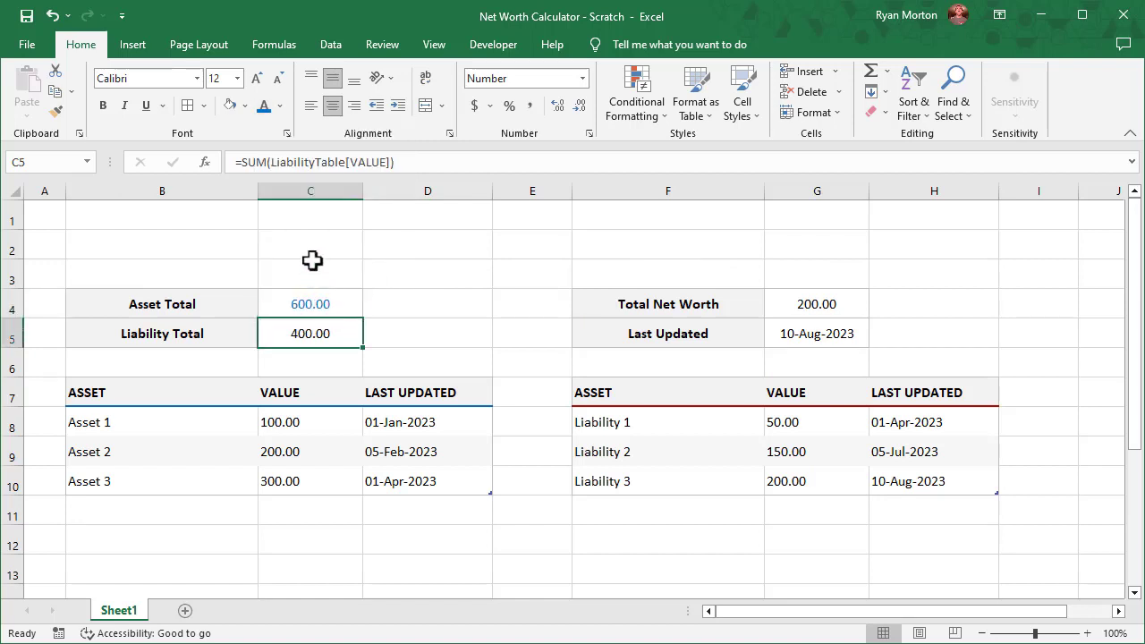
left_click(280, 105)
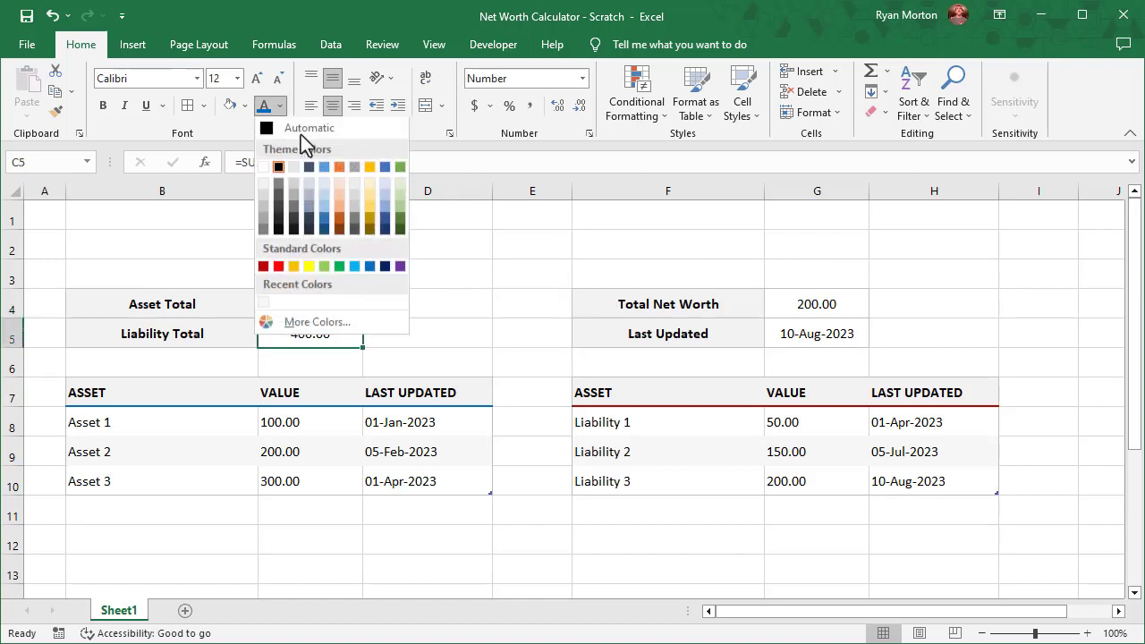
left_click(263, 268)
left_click(383, 261)
left_click(188, 224)
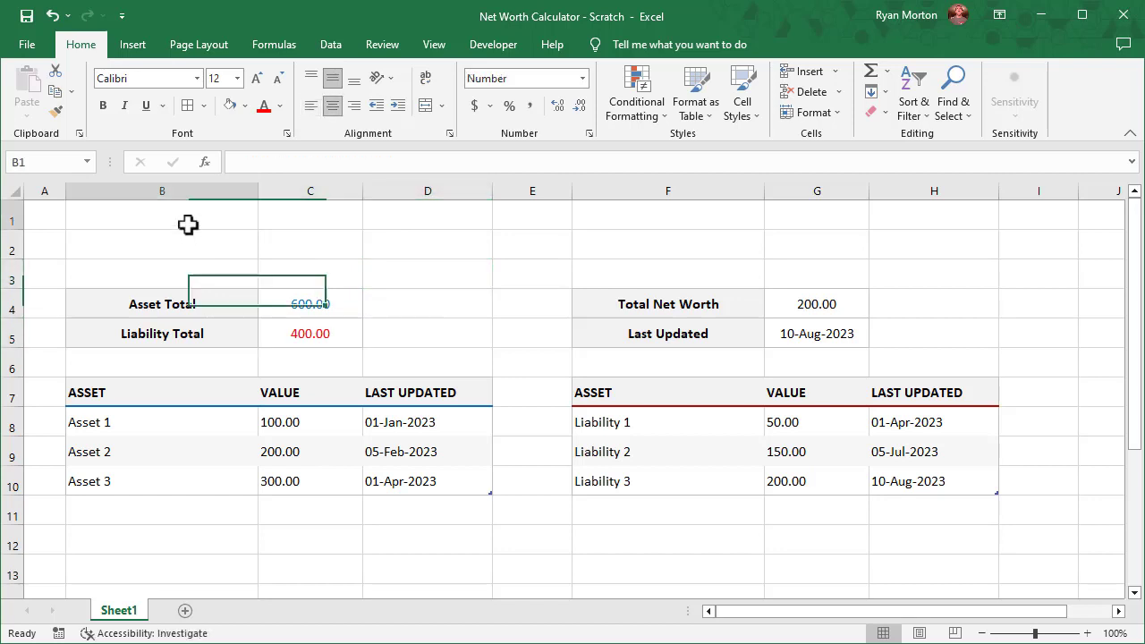
Put 'My Net Worth Calculator' in merged B1:E3, left-aligned, bold, size 24.
mouse_move(165, 210)
left_mouse_down()
mouse_move(334, 262)
mouse_move(488, 268)
left_mouse_up()
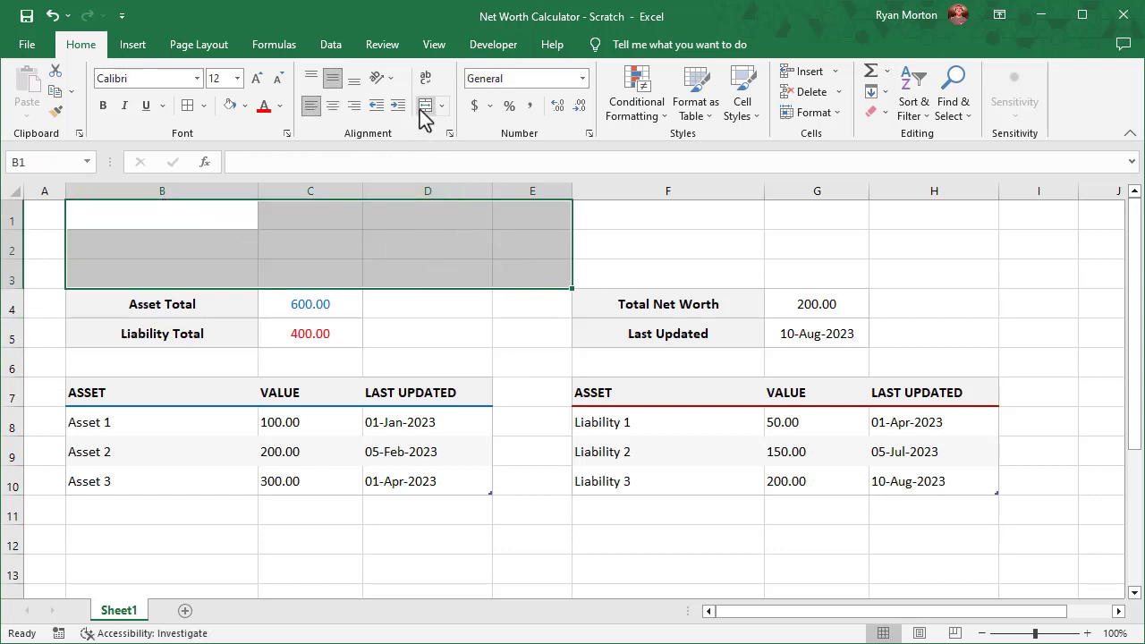
left_click(421, 107)
type("My Net Worth Calculator")
key("Return")
left_click(459, 233)
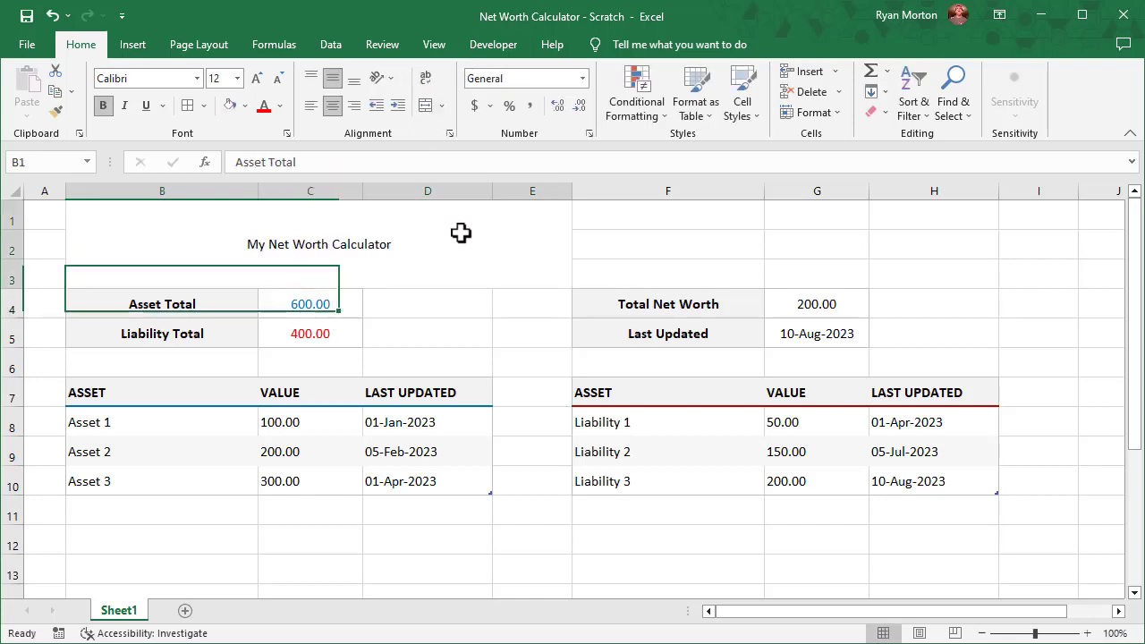
left_click(310, 105)
left_click(236, 79)
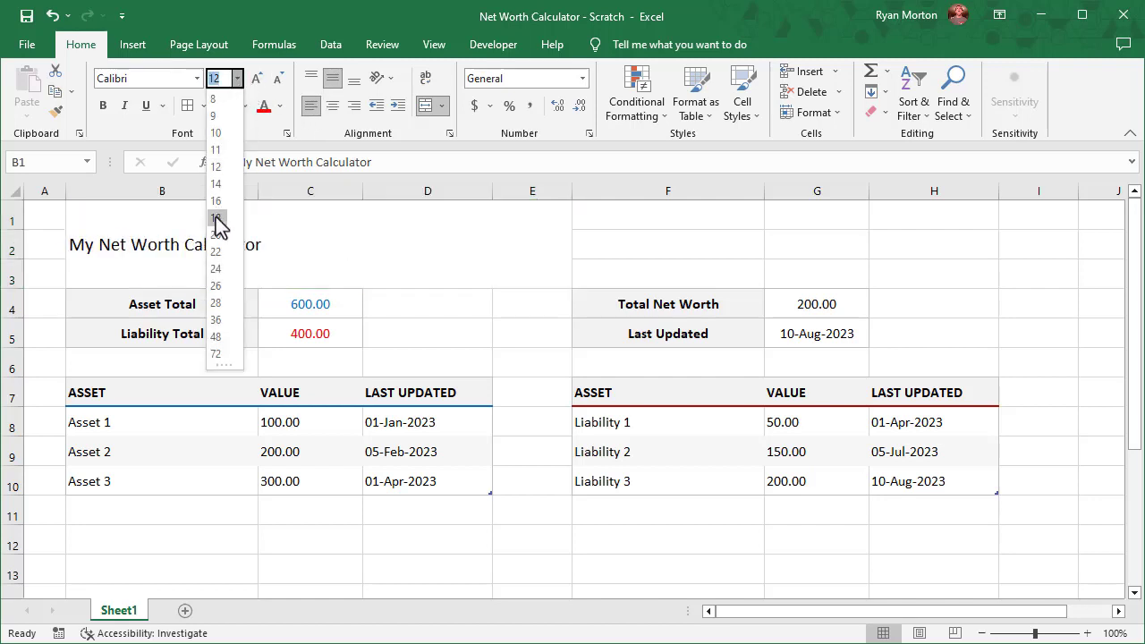
left_click(216, 268)
left_click(103, 106)
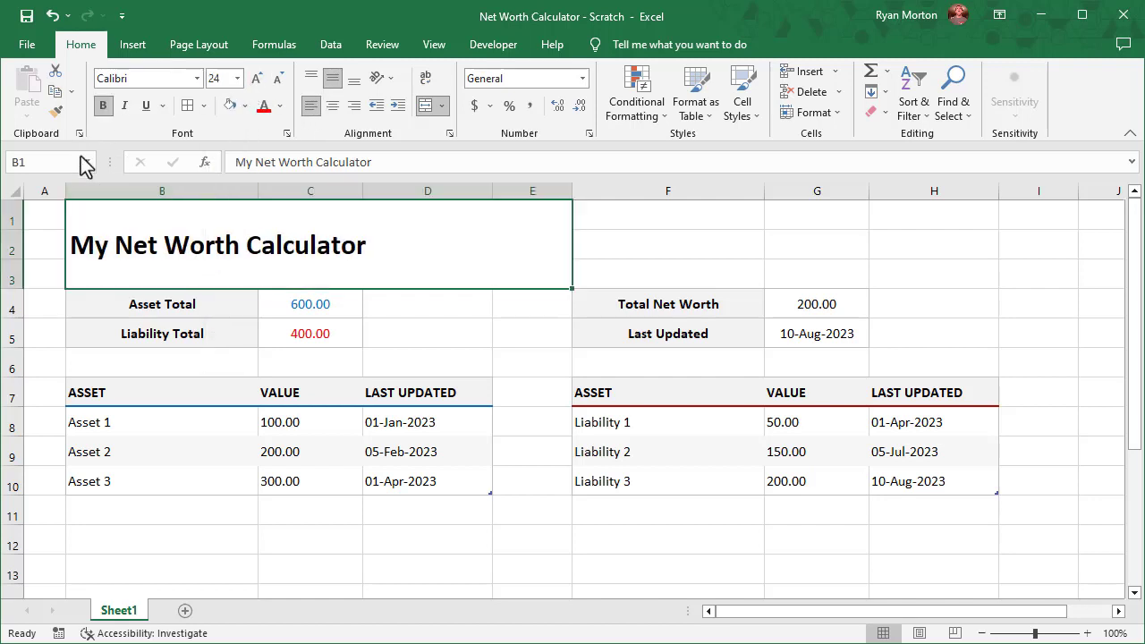
left_click(51, 213)
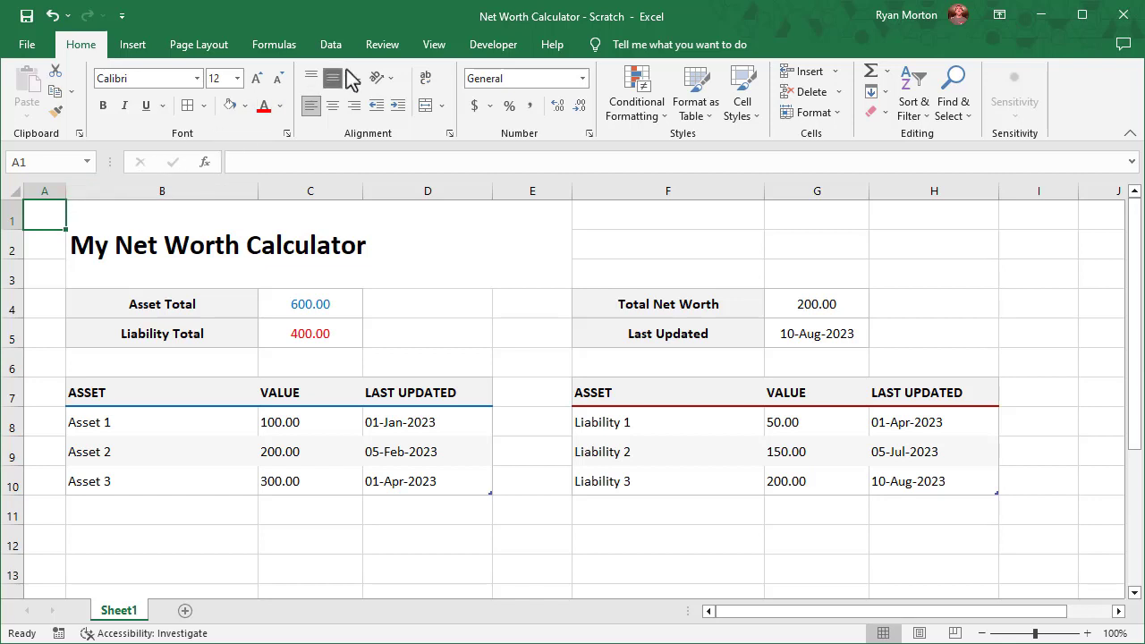
Uncheck Gridlines on the View tab so the sheet shows plain white.
left_click(432, 50)
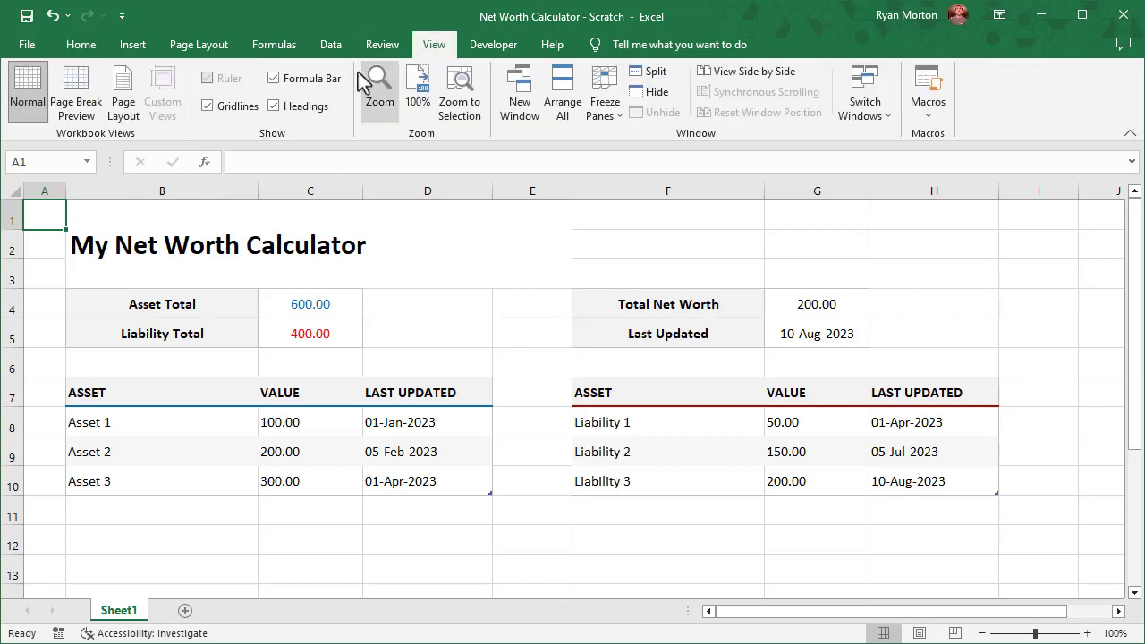
left_click(208, 106)
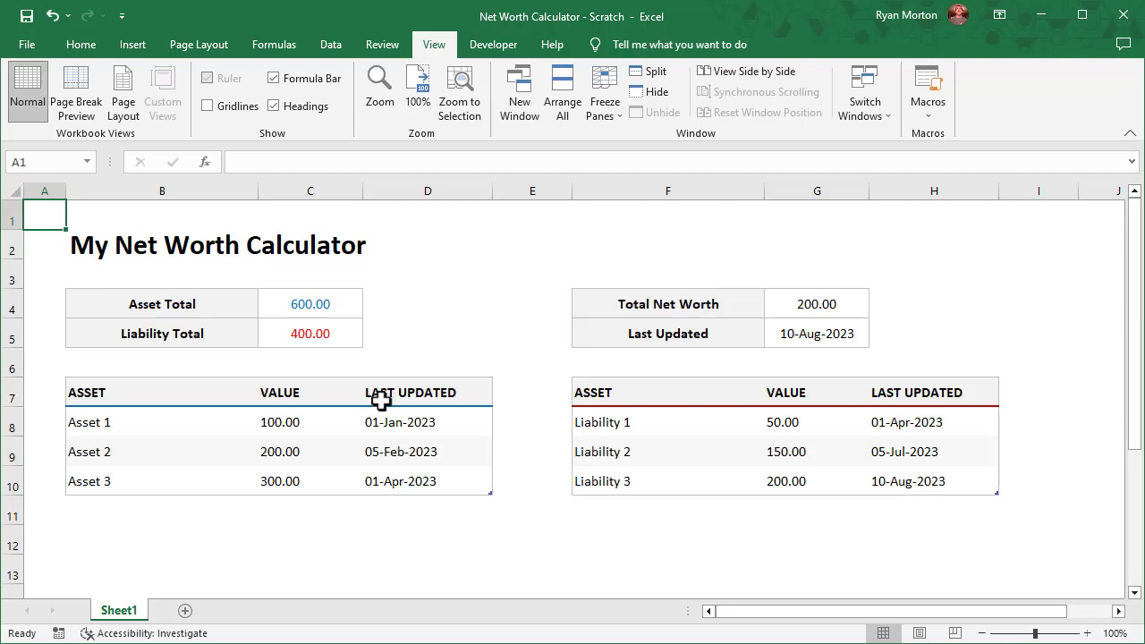
Add Asset 4 worth 450 dated 10-Sep-2023 in row 11, extending AssetTable.
left_click(101, 512)
type("Asset 4")
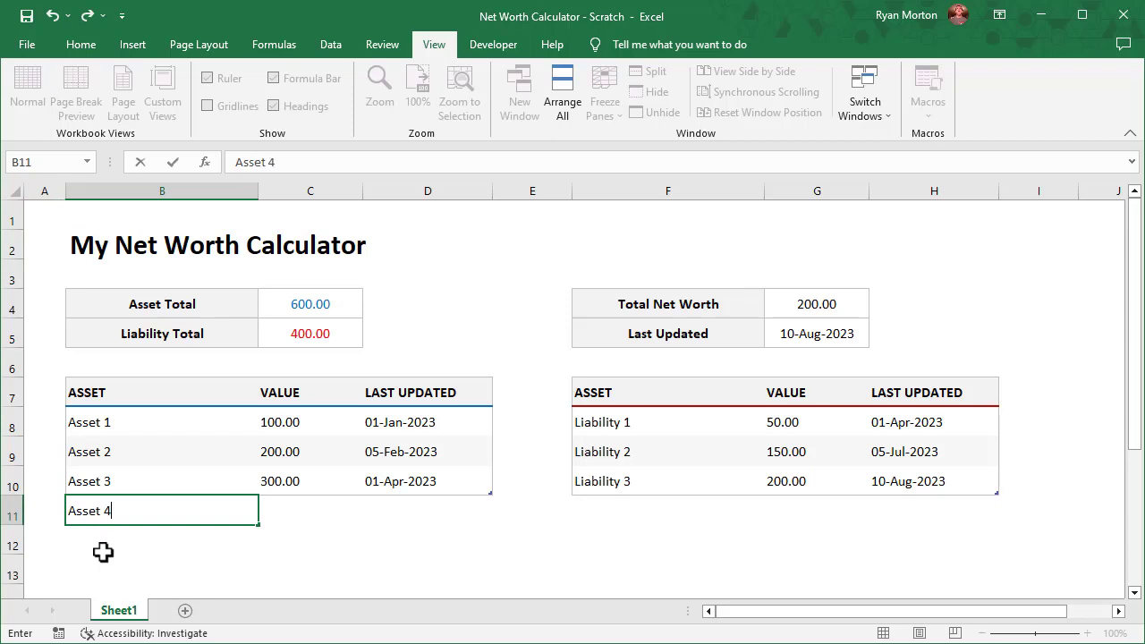
key("Tab")
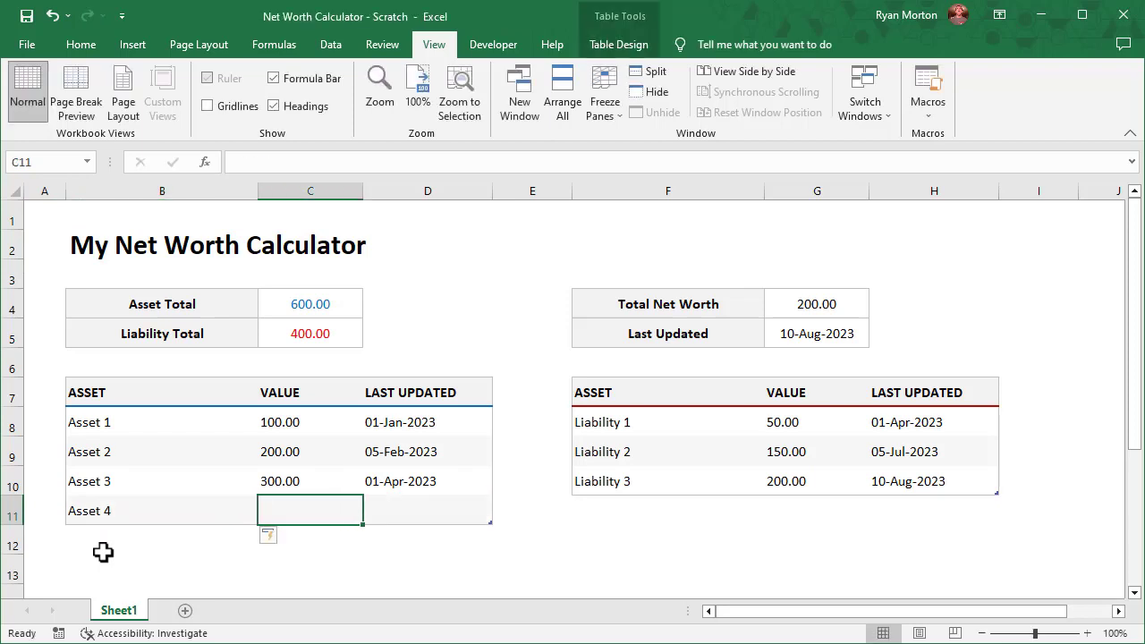
type("450")
key("Tab")
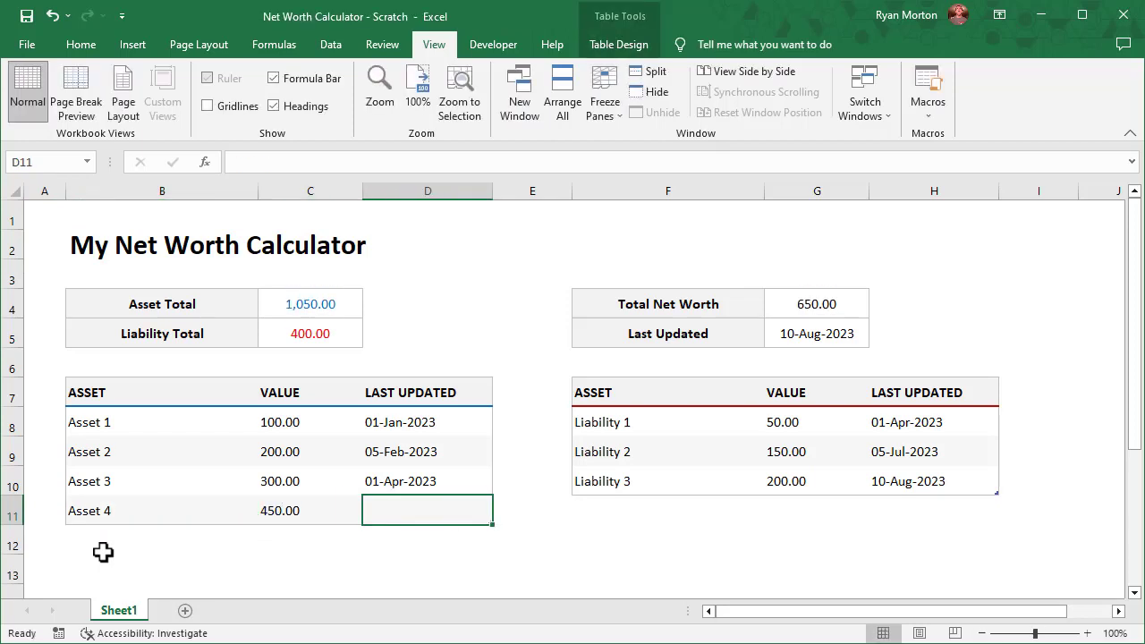
type("9/1")
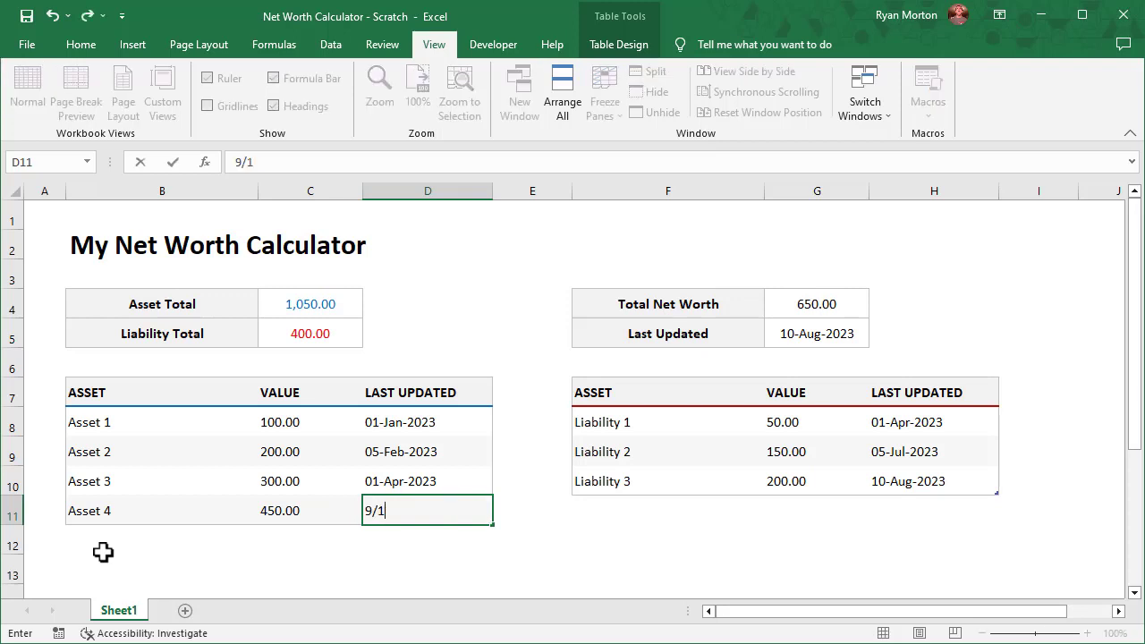
type("0")
key("Return")
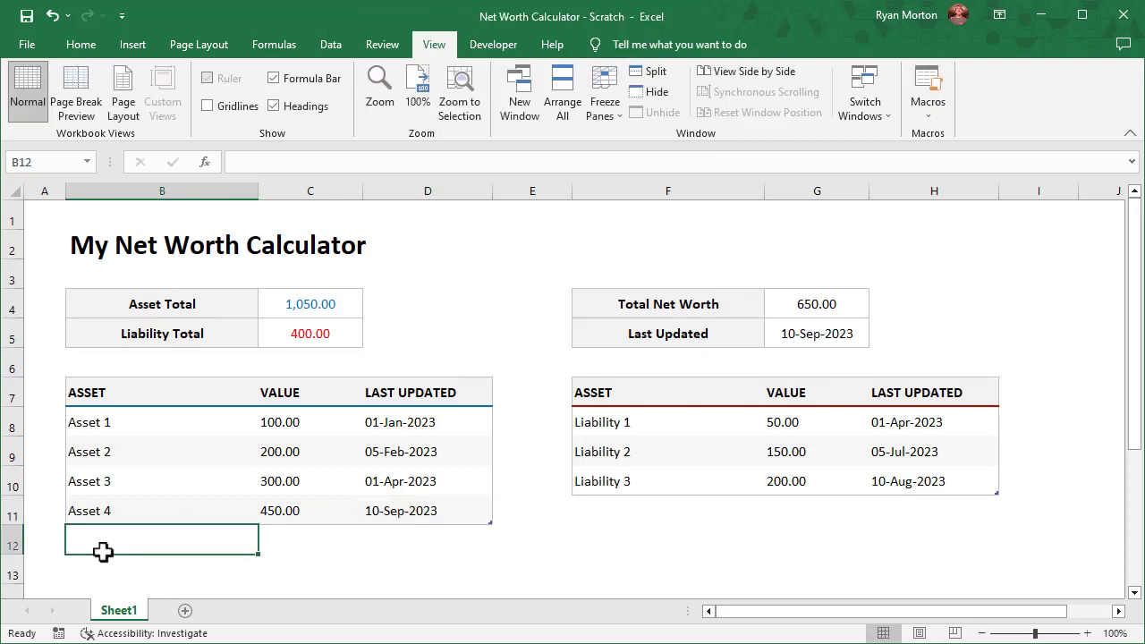